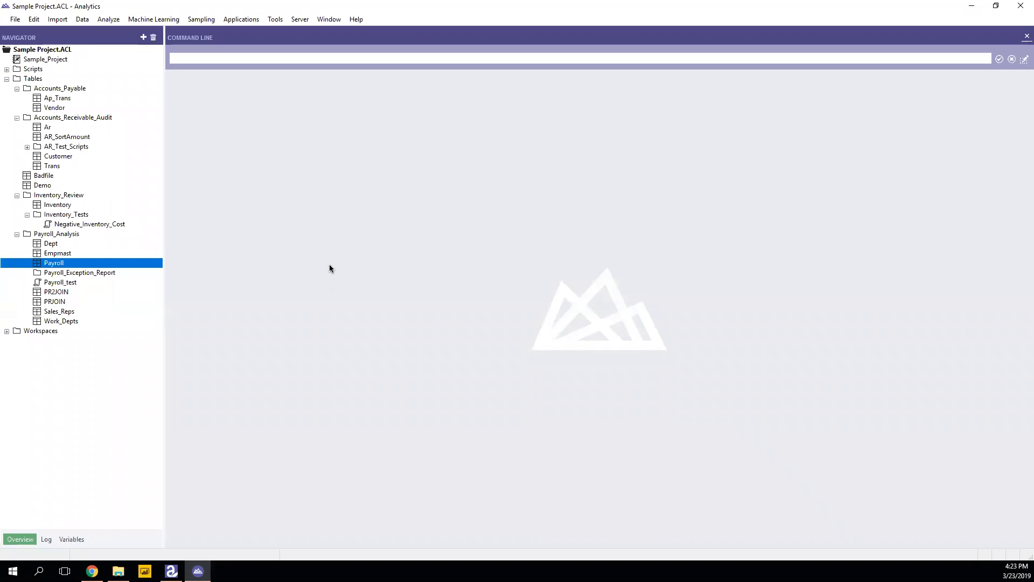
Open the Empmast table and start an export with all fields through WorkDept selected.
left_click(63, 254)
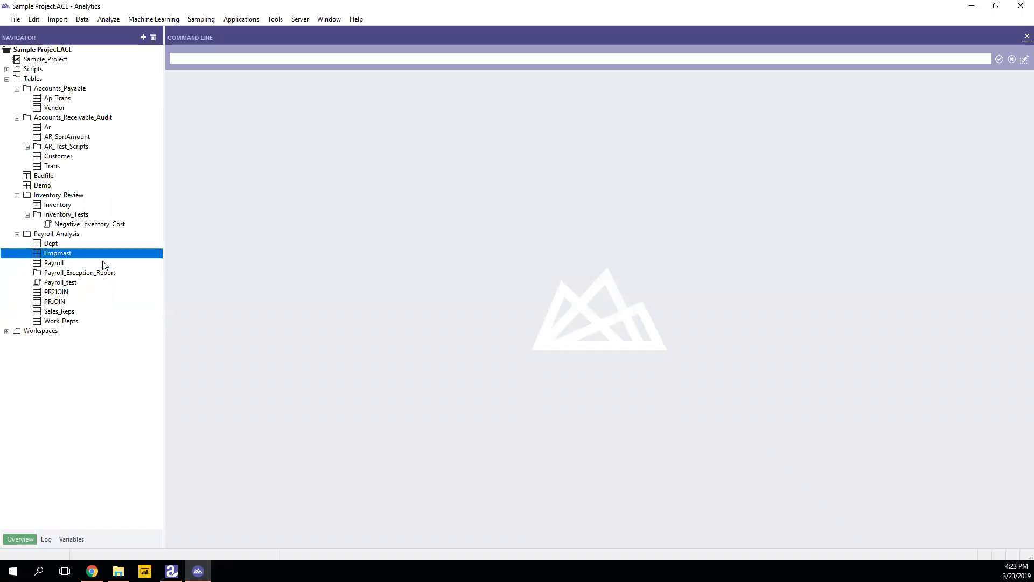
double_click(74, 258)
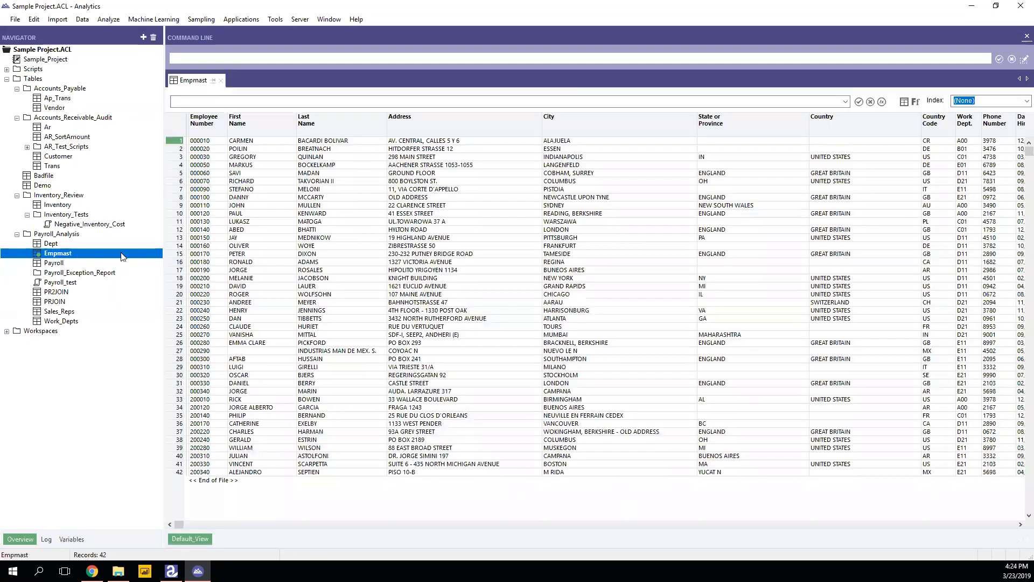
left_click(82, 19)
left_click(105, 58)
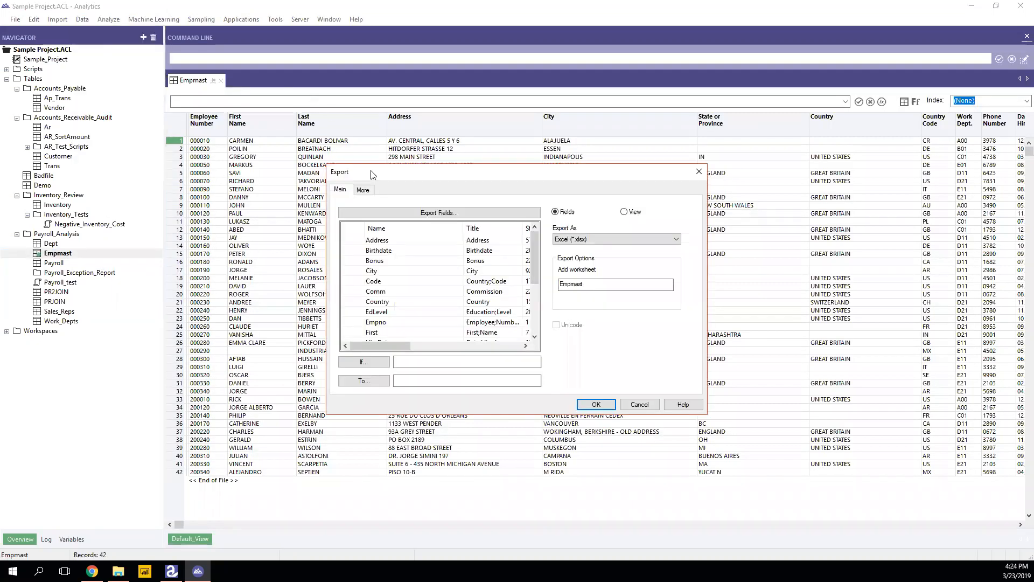
left_click(372, 244)
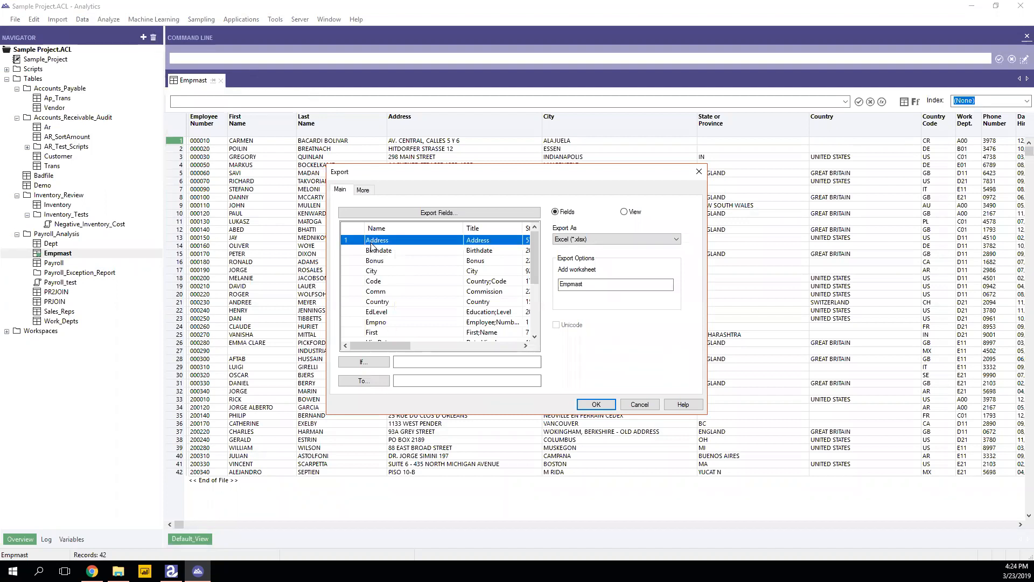
scroll(371, 246, "down", 4)
left_click(369, 332, "shift")
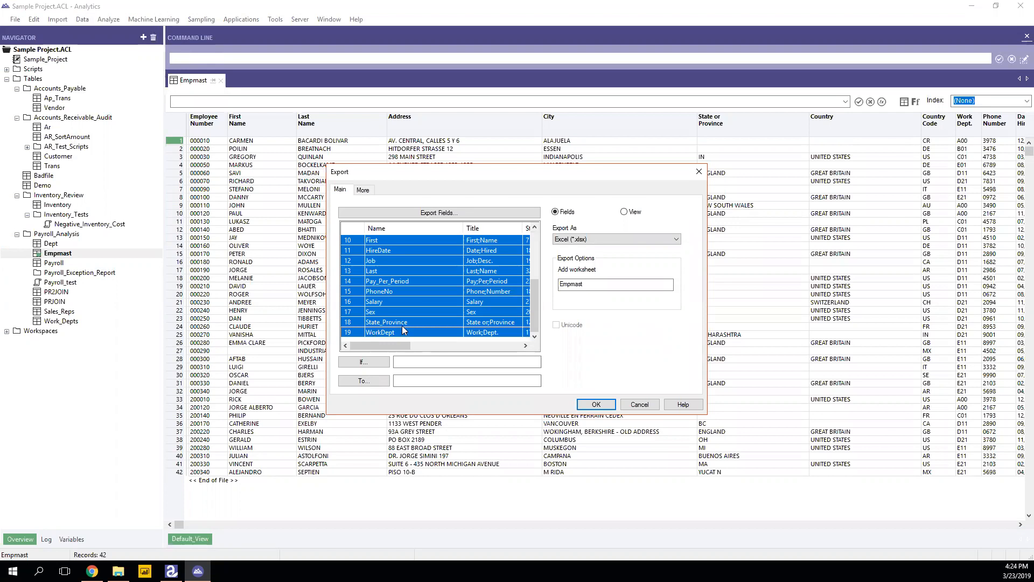
Export to EmpMast.xlsx in the BISM7221 2019s1 folder, overwriting the existing Empmast worksheet.
left_click(379, 382)
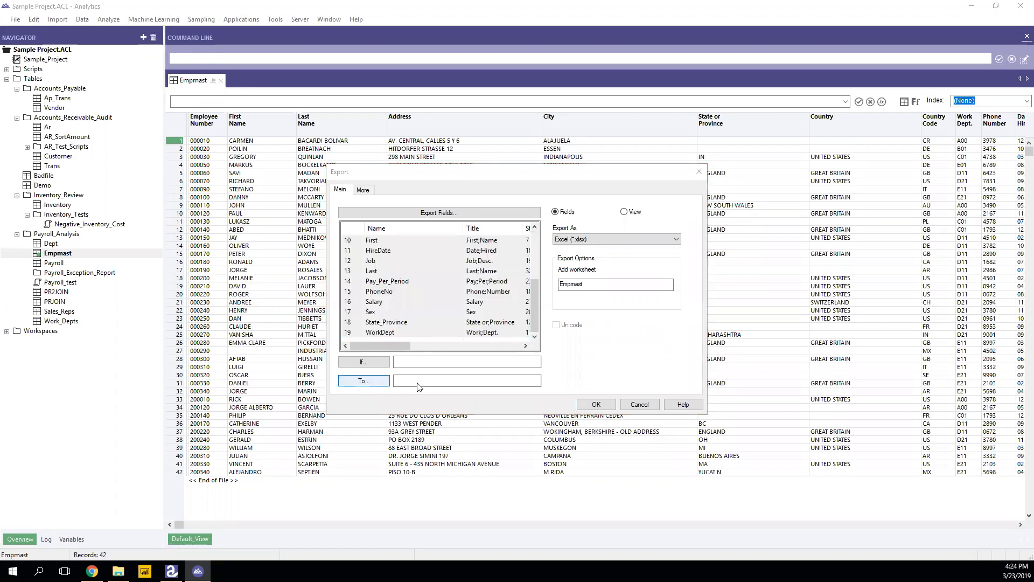
left_click(377, 251)
double_click(467, 257)
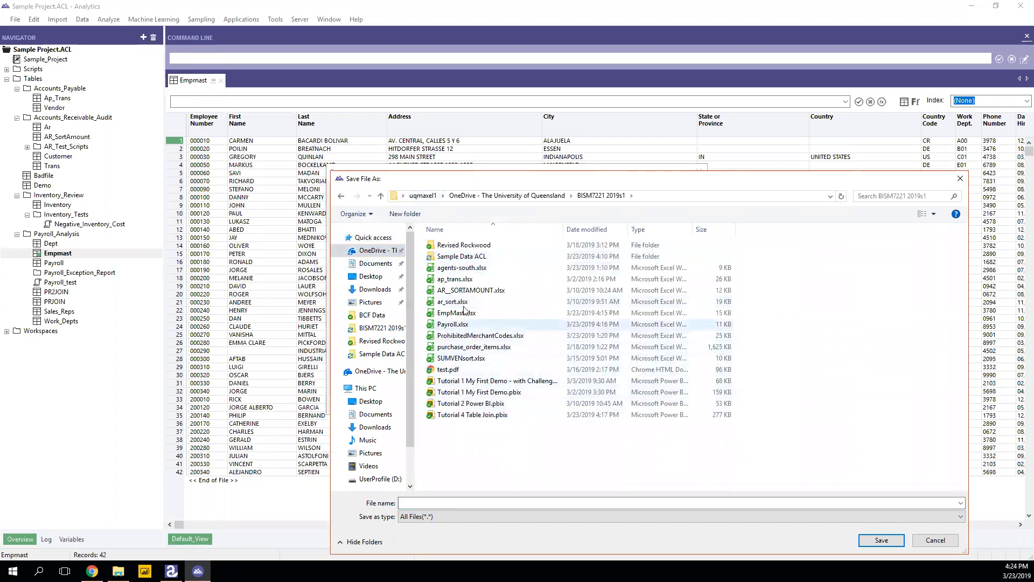
left_click(445, 503)
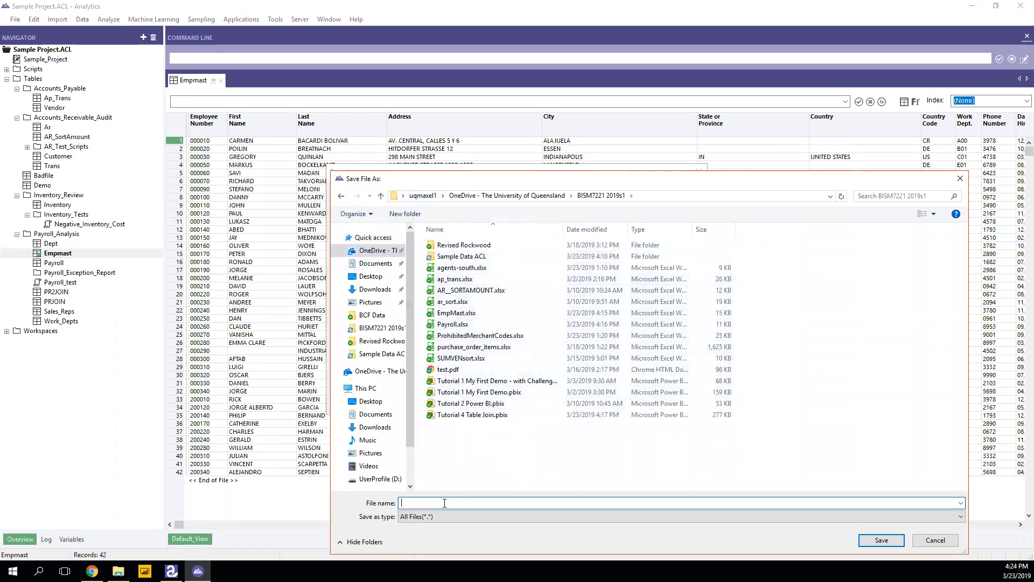
type("EmpMast")
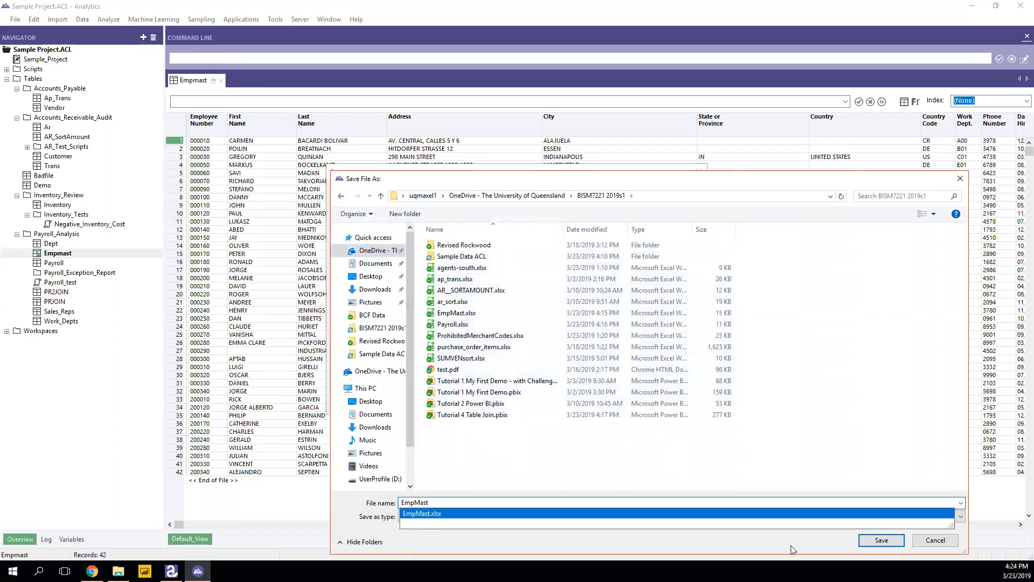
left_click(875, 541)
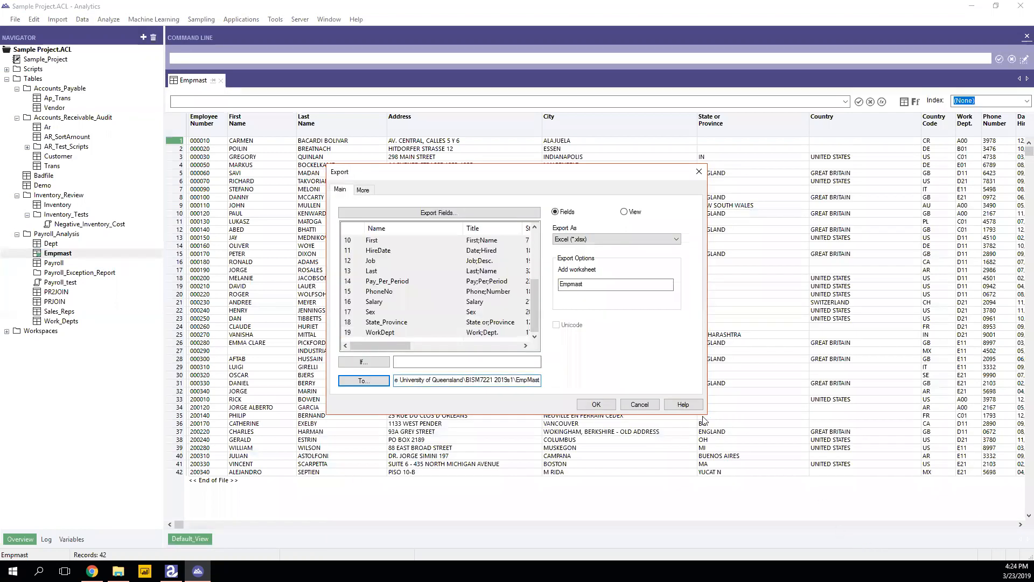
left_click(590, 404)
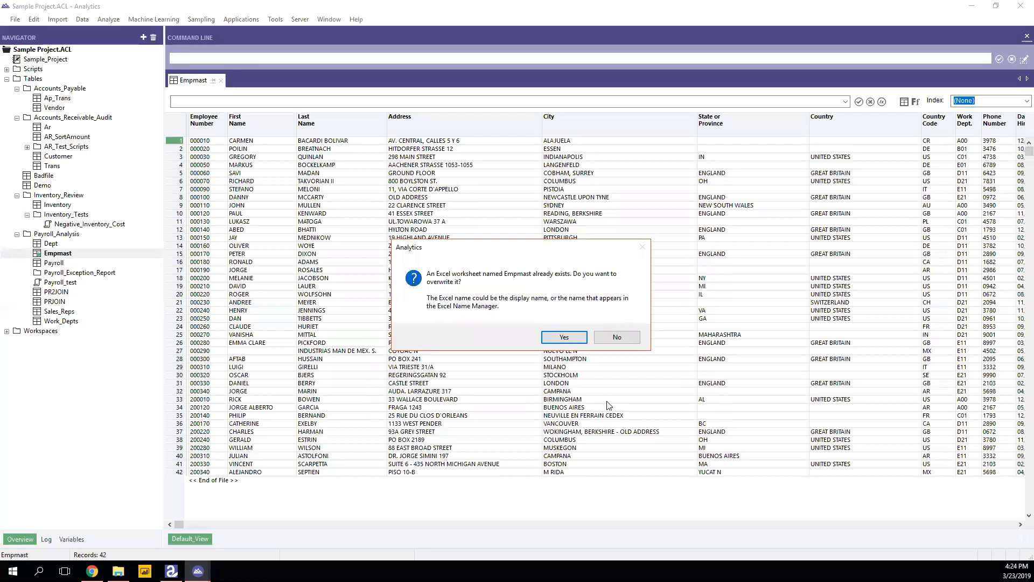
left_click(563, 338)
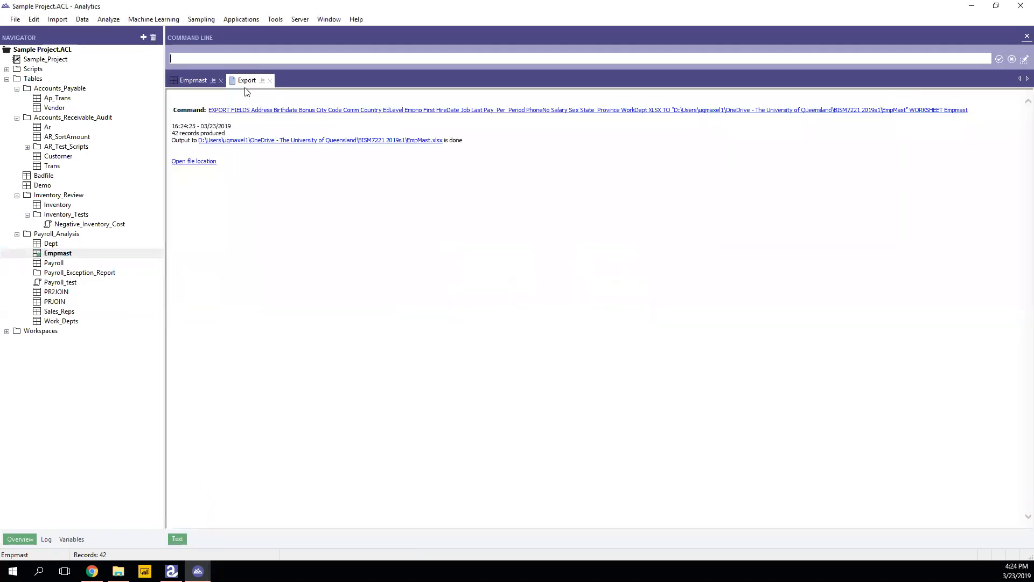
Close the Empmast views and open the Payroll table's records.
left_click(220, 80)
left_click(212, 80)
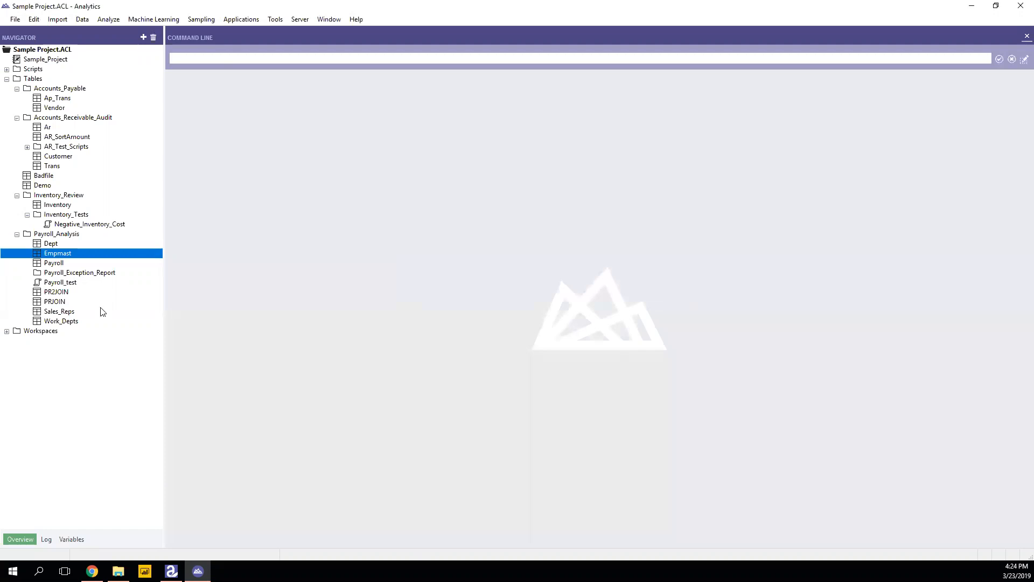
left_click(69, 262)
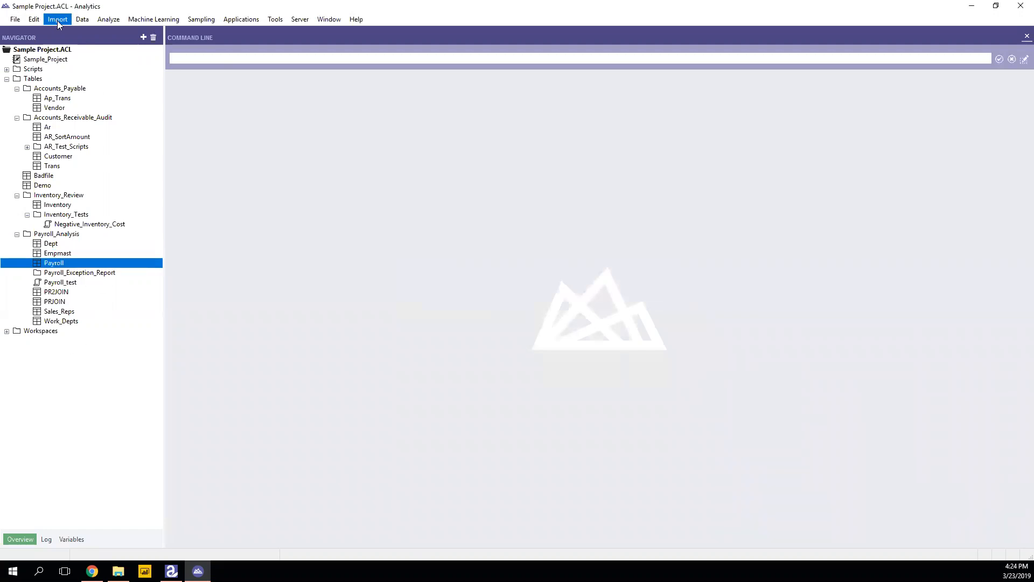
left_click(83, 19)
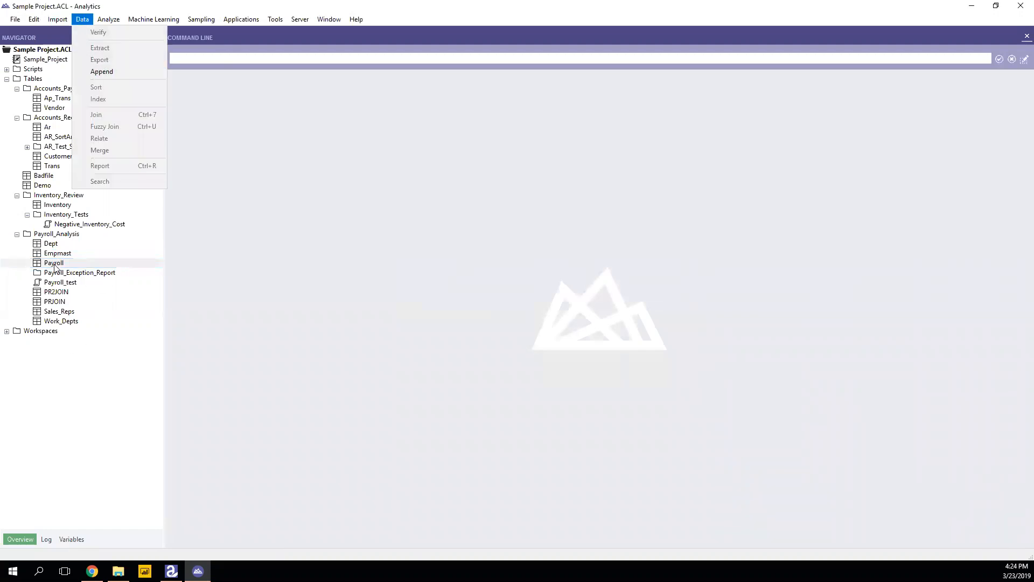
double_click(55, 263)
Export all seven Payroll fields to Payroll.xlsx in BISM7221 2019s1, overwriting the worksheet.
left_click(82, 19)
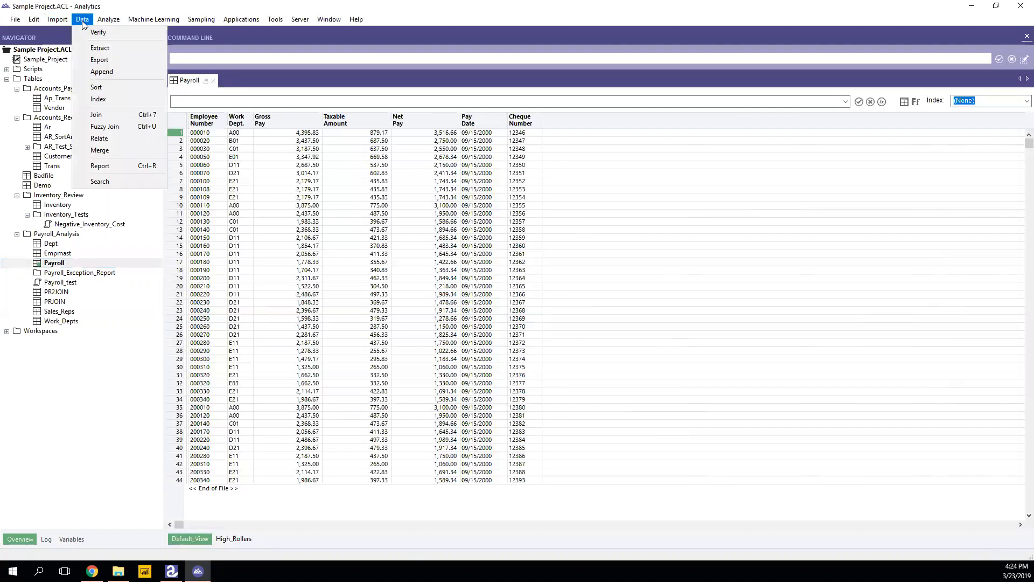
left_click(96, 60)
left_click(364, 246)
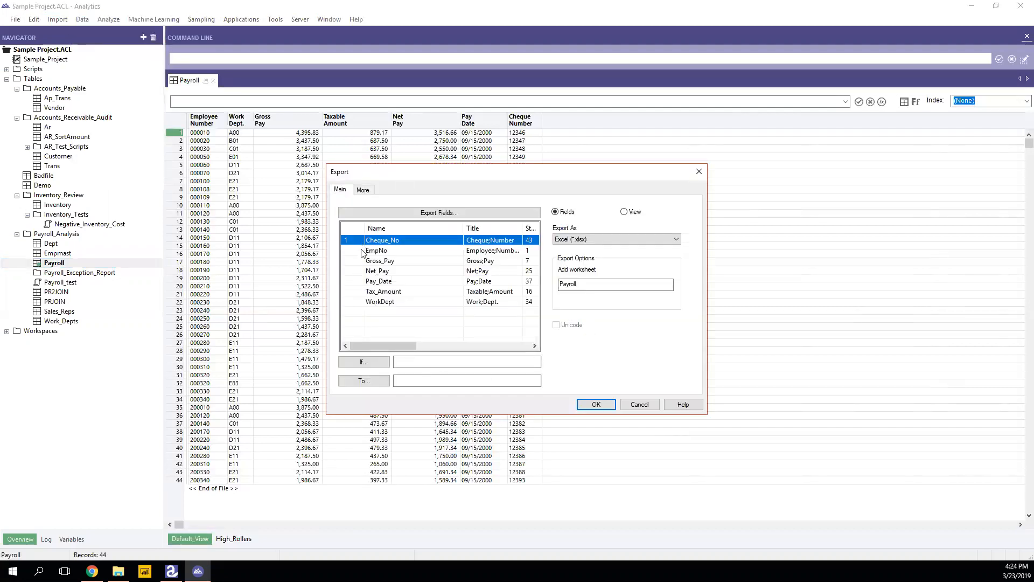
left_click(361, 304, "shift")
left_click(373, 381)
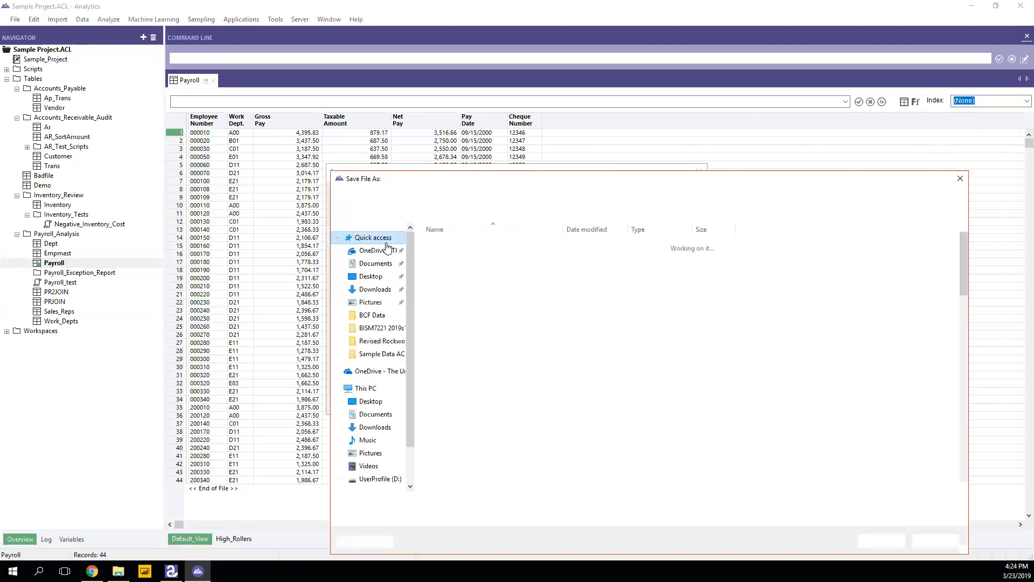
left_click(379, 252)
double_click(459, 257)
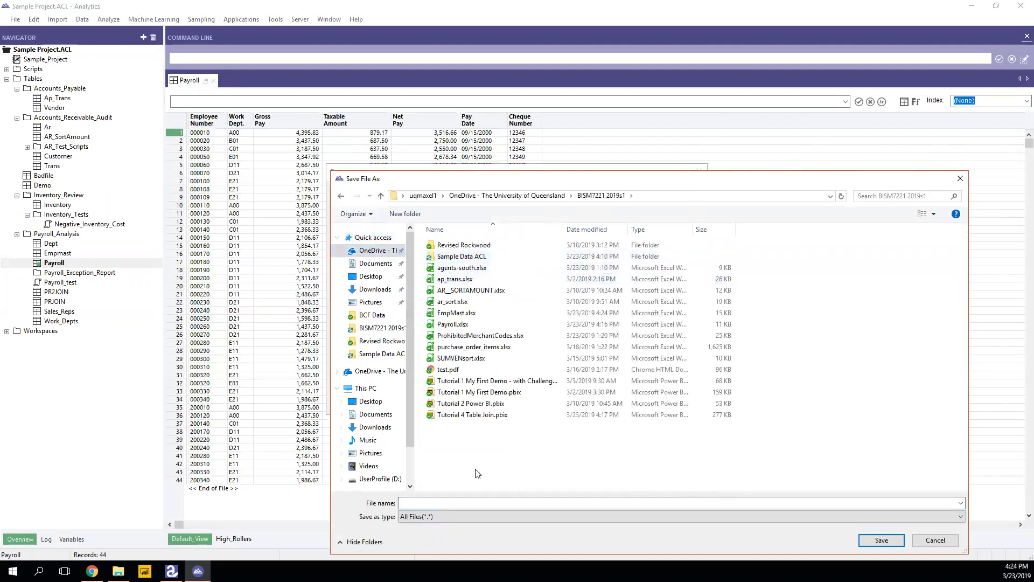
left_click(473, 501)
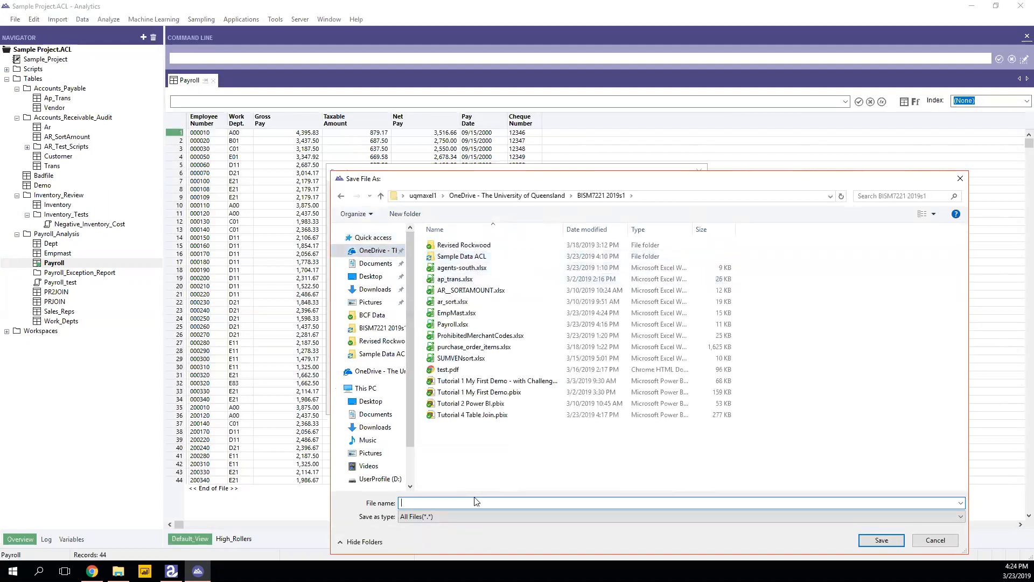
type("Payroll")
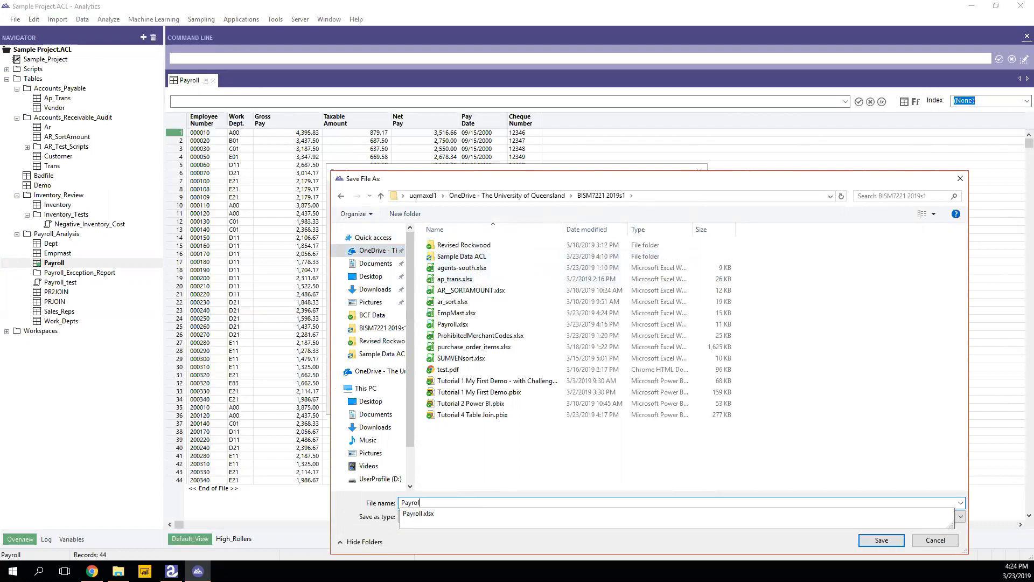
left_click(881, 540)
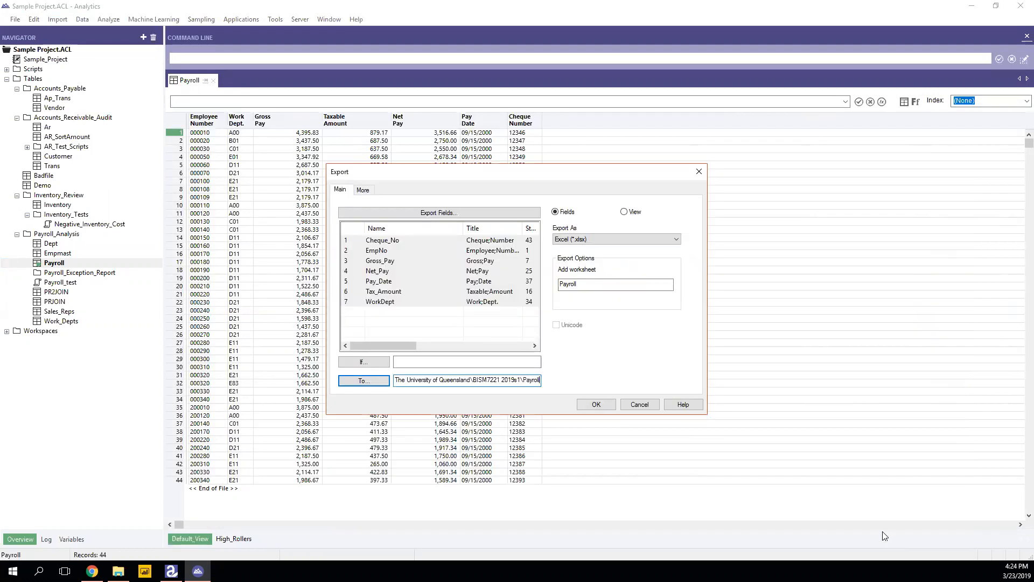
left_click(596, 404)
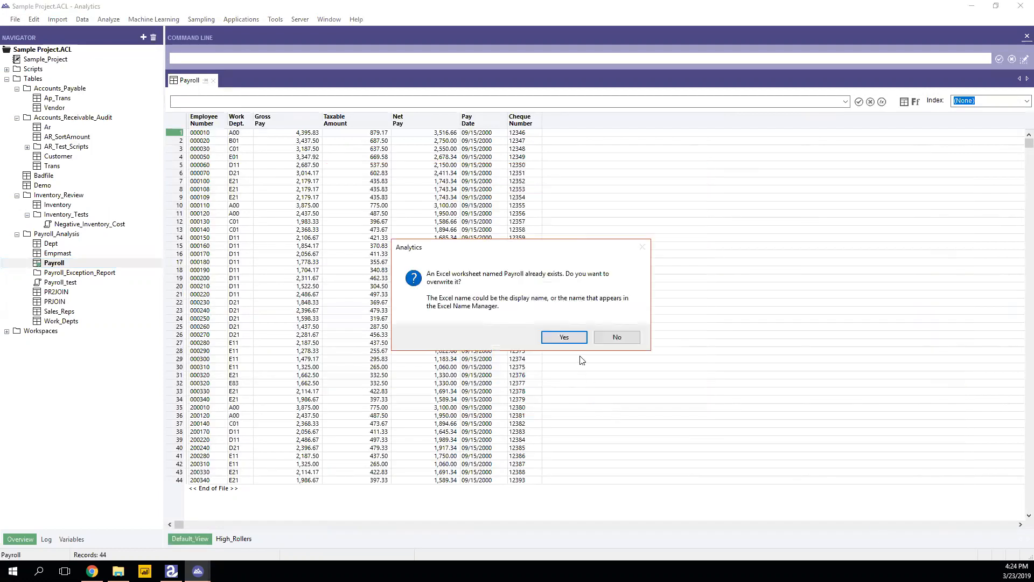
left_click(587, 339)
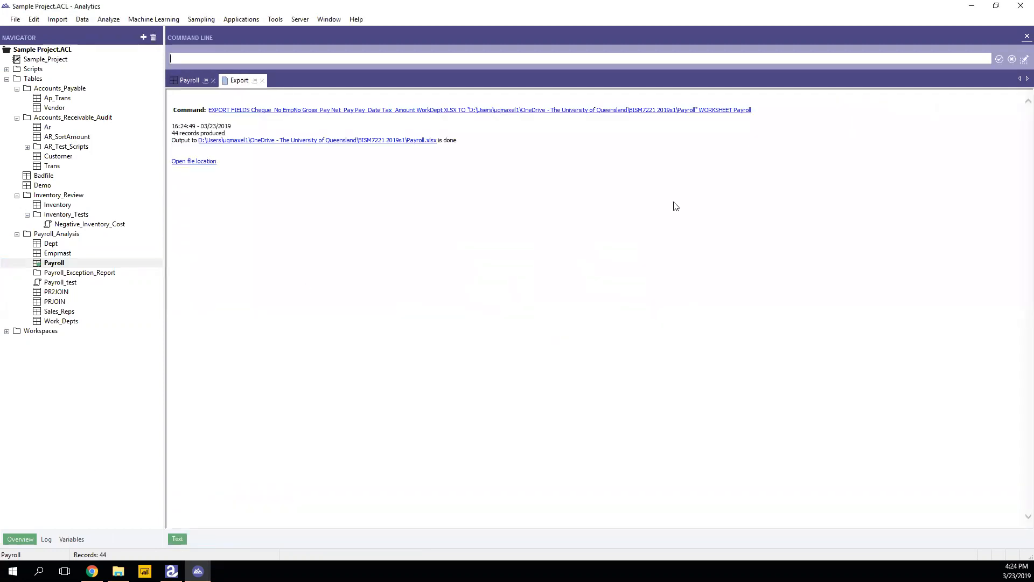
Minimize Analytics and open Payroll.xlsx from the BISM7221 2019s1 folder.
left_click(971, 6)
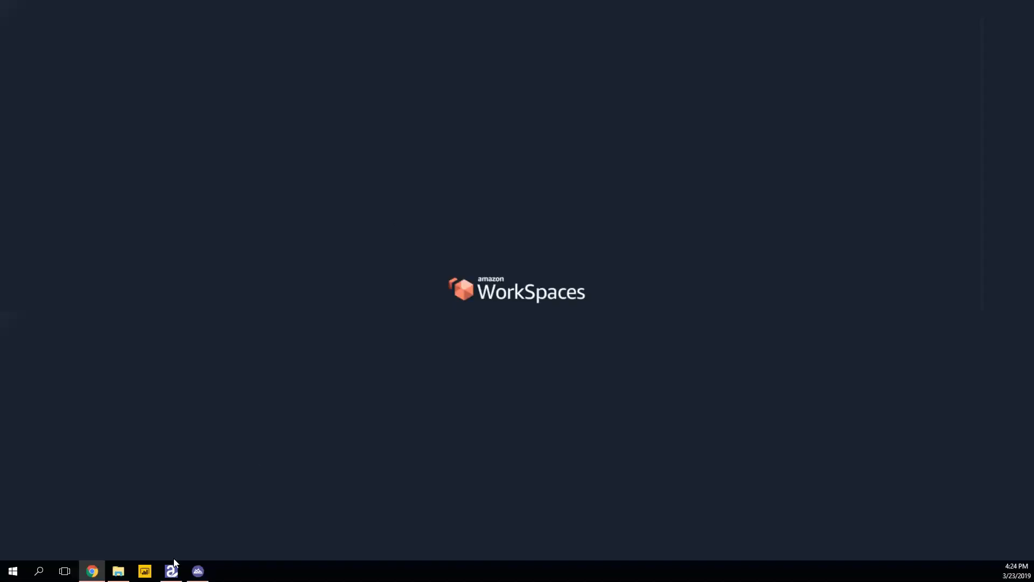
left_click(118, 570)
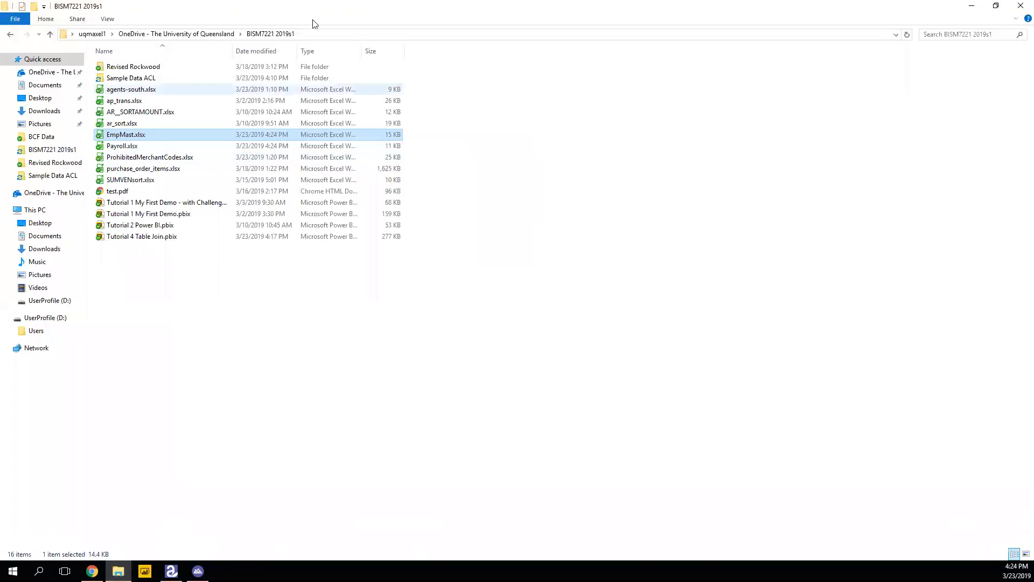
double_click(120, 146)
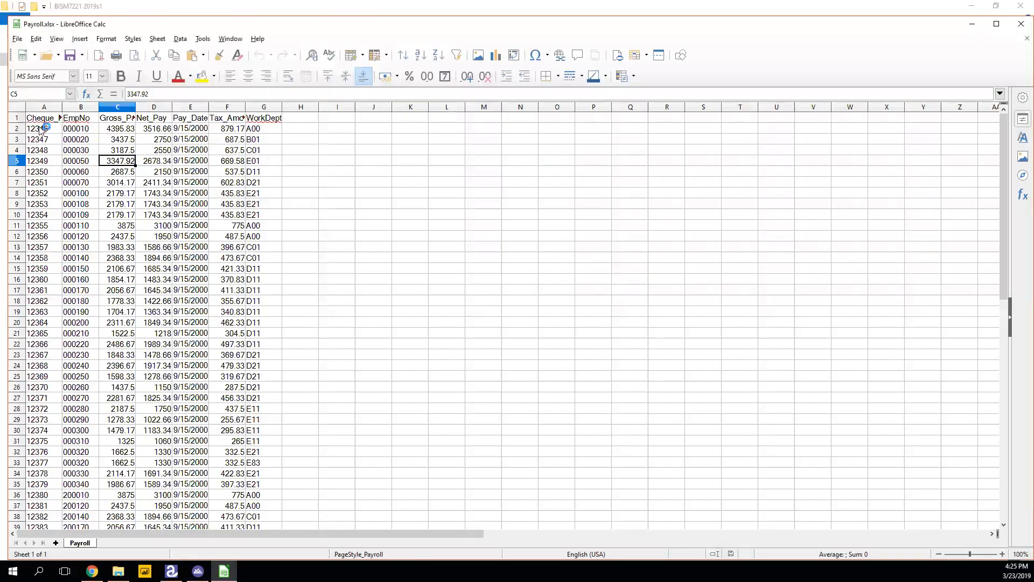
Auto-fit columns A to H of the Payroll sheet, then close the workbook.
left_click(44, 106)
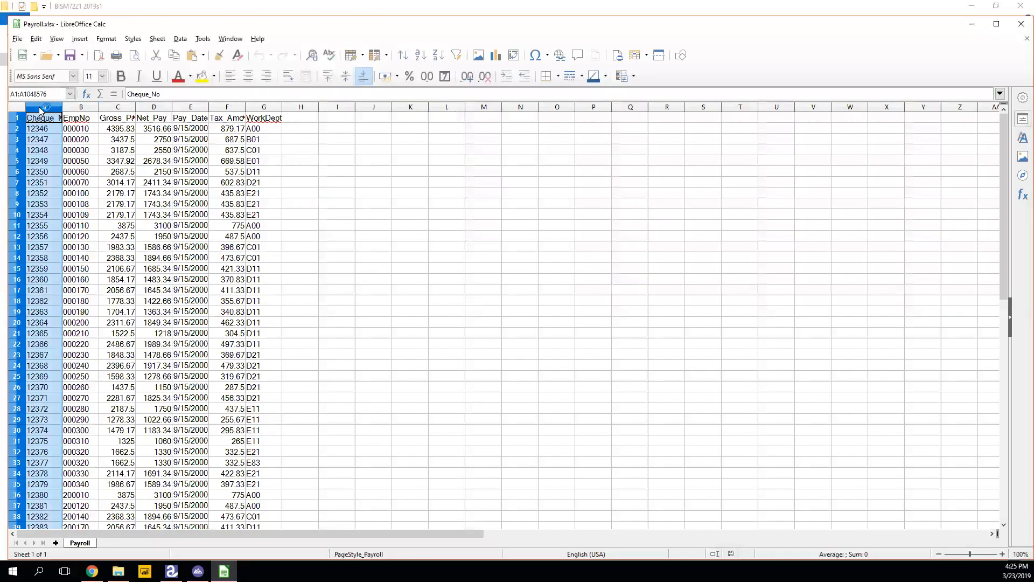
left_click(296, 106, "shift")
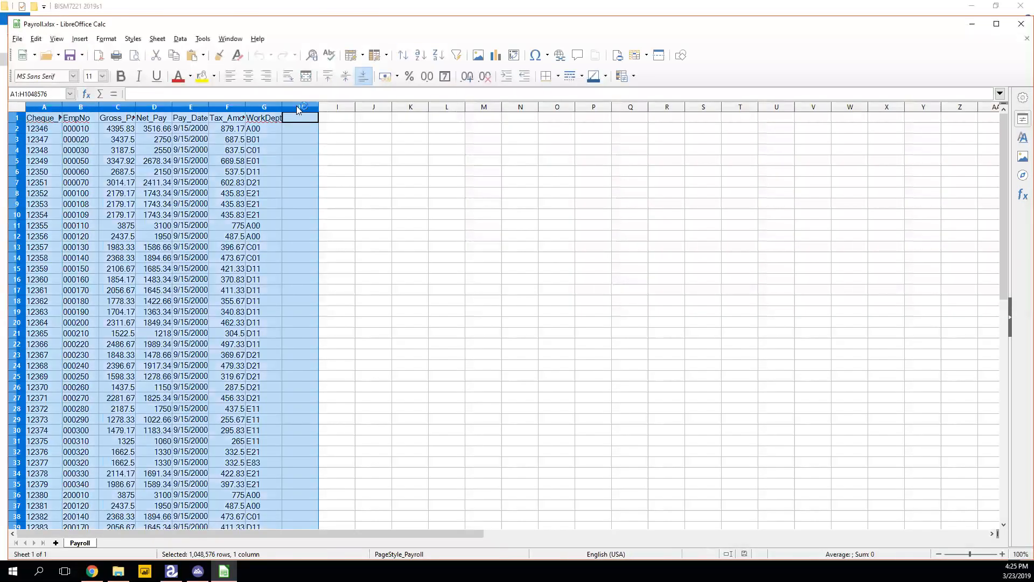
double_click(283, 107)
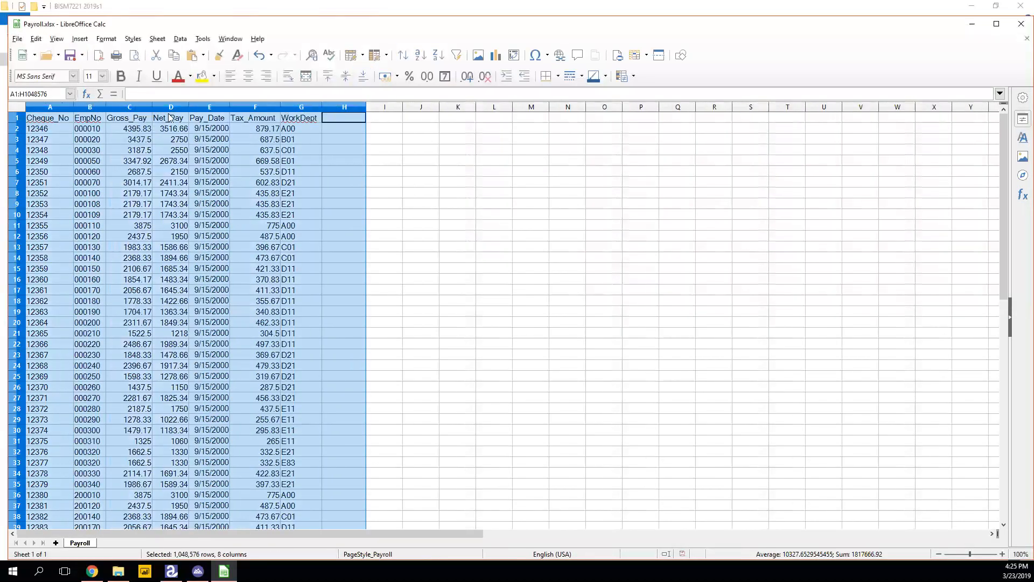
left_click(71, 130)
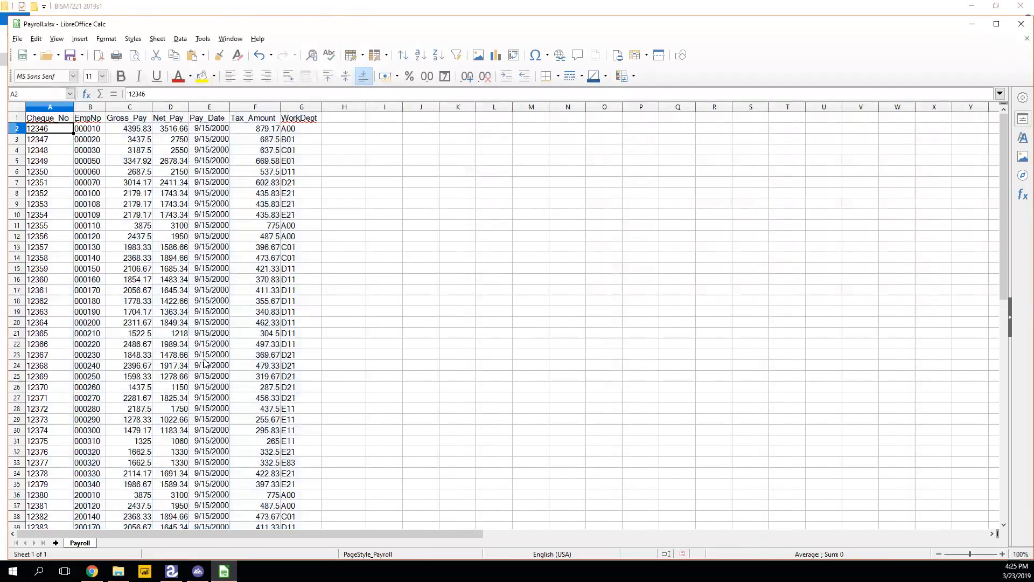
left_click(1025, 23)
Discard the Payroll changes, minimize File Explorer, and start Power BI Desktop with a blank report.
left_click(557, 315)
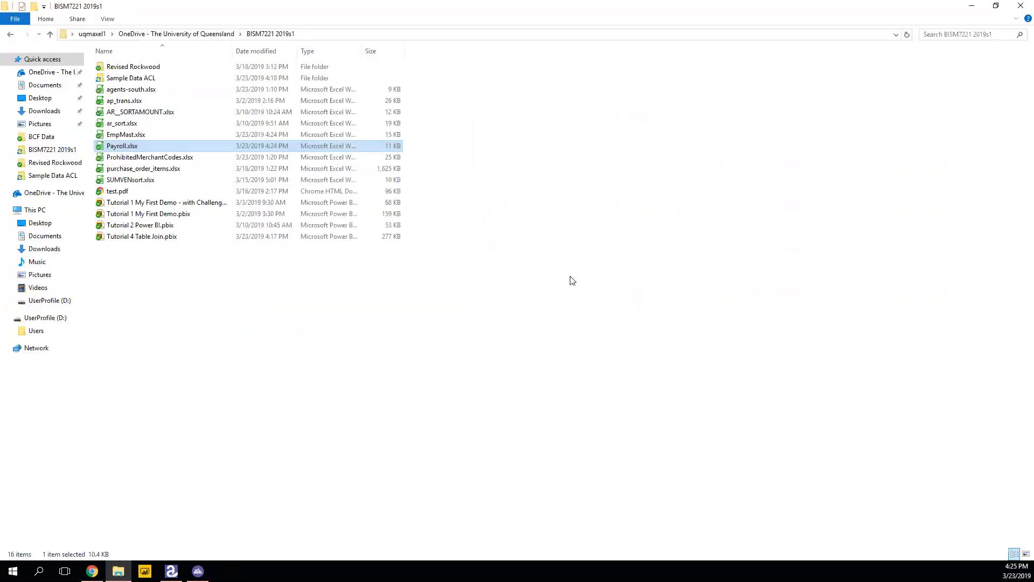
left_click(971, 6)
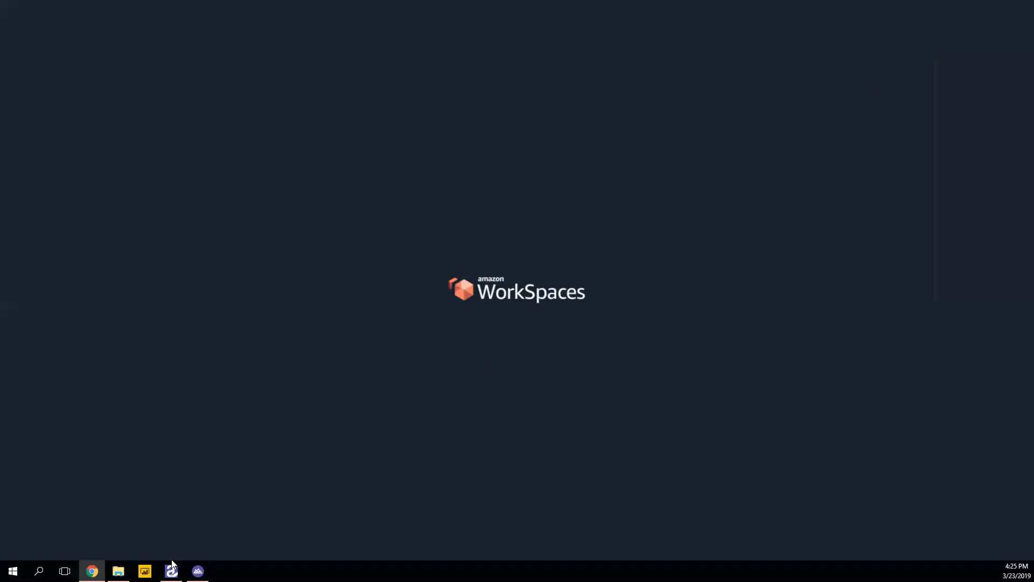
left_click(145, 571)
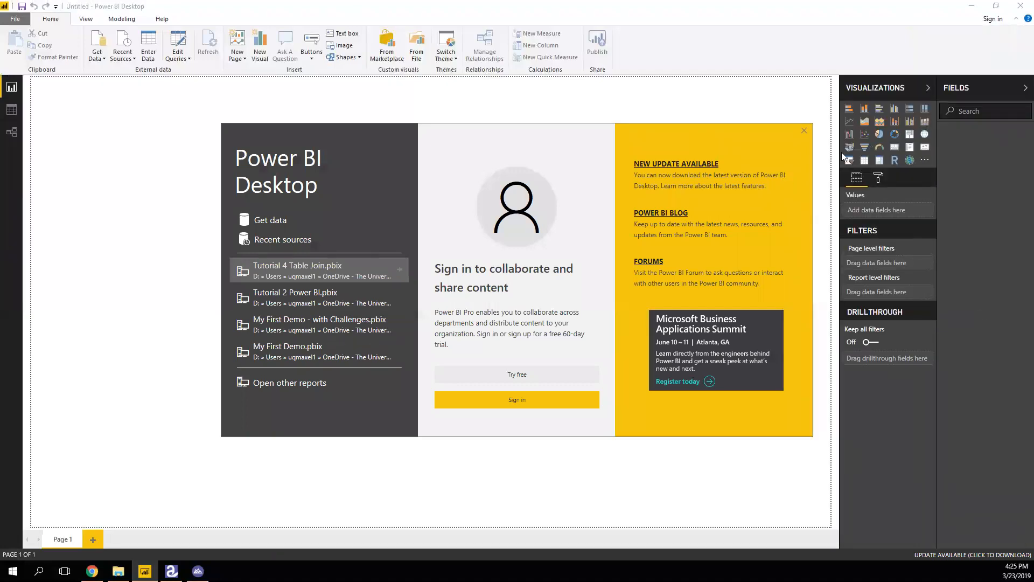
left_click(804, 130)
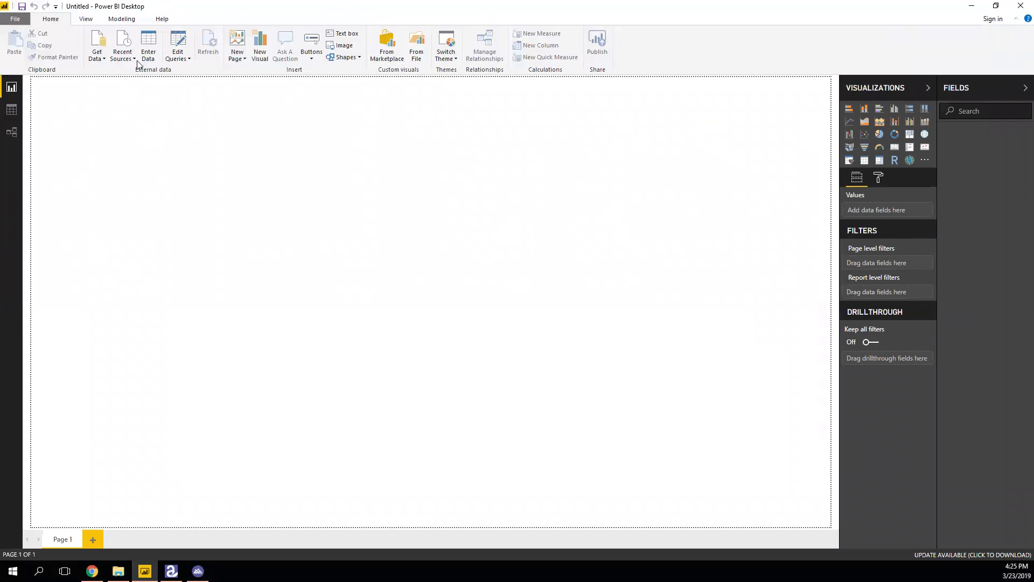
Import the Empmast sheet from EmpMast.xlsx and view its 42 rows in Data view.
left_click(100, 48)
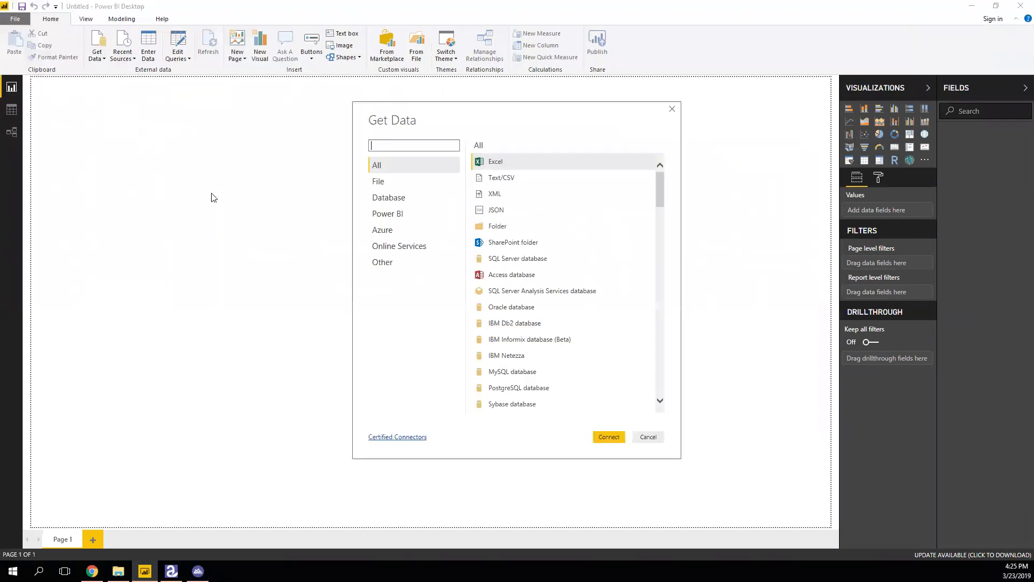
left_click(498, 166)
left_click(609, 436)
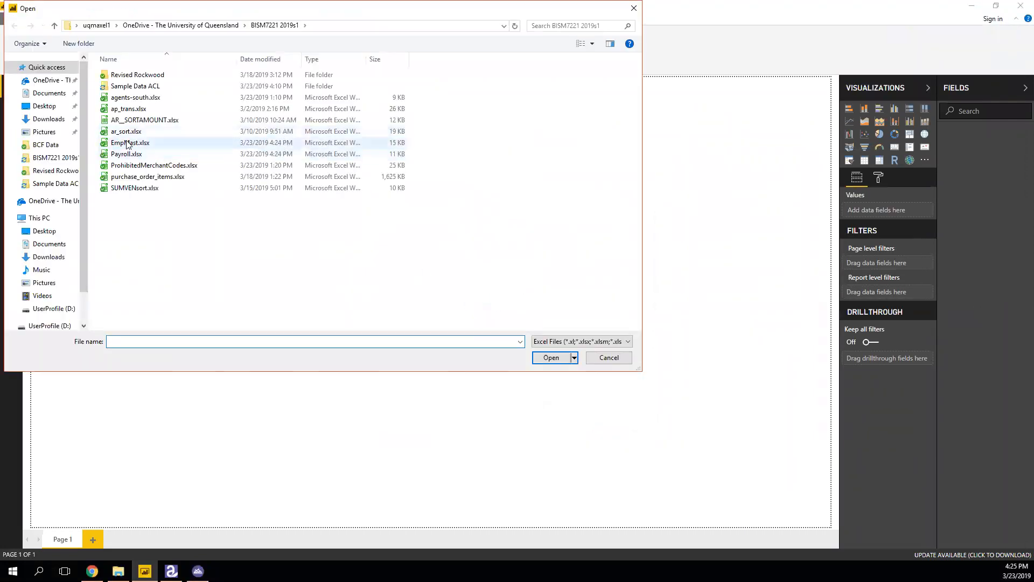
left_click(147, 143)
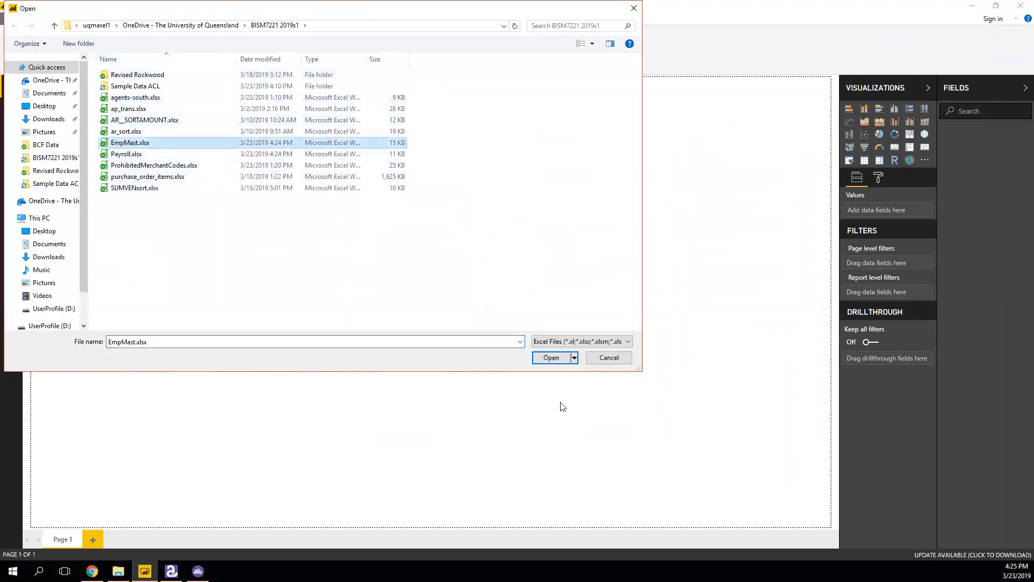
left_click(550, 358)
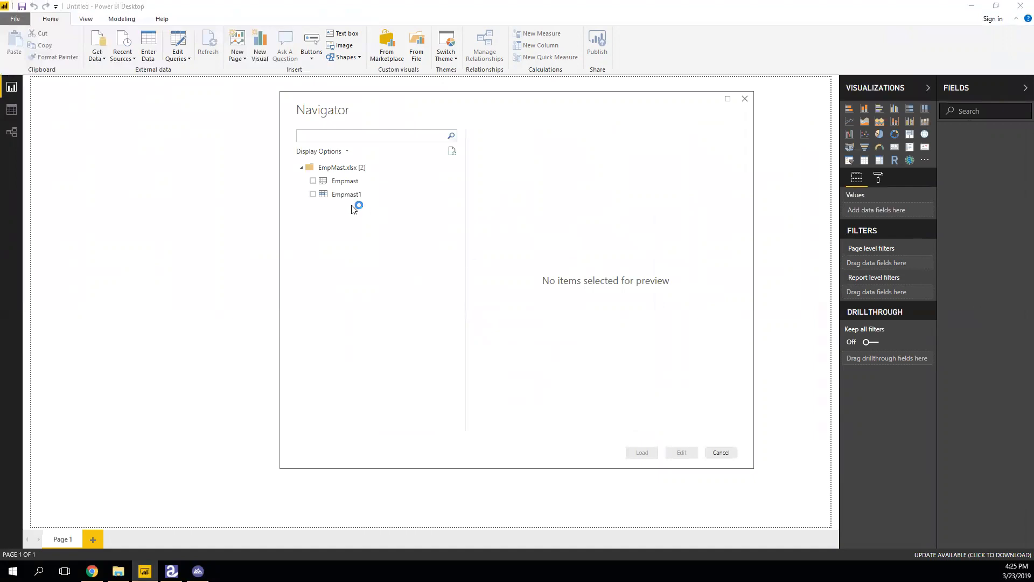
left_click(313, 181)
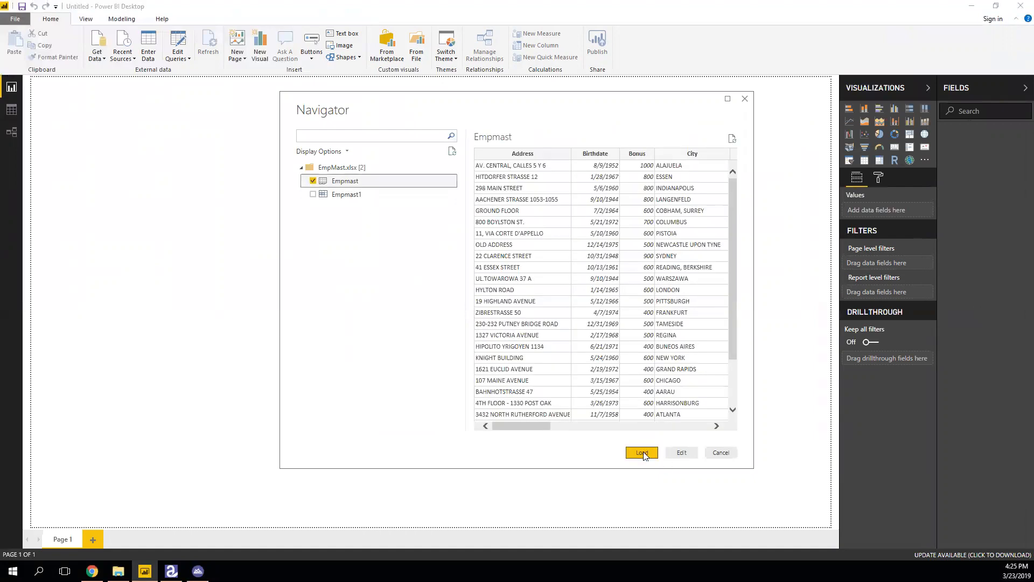
left_click(642, 454)
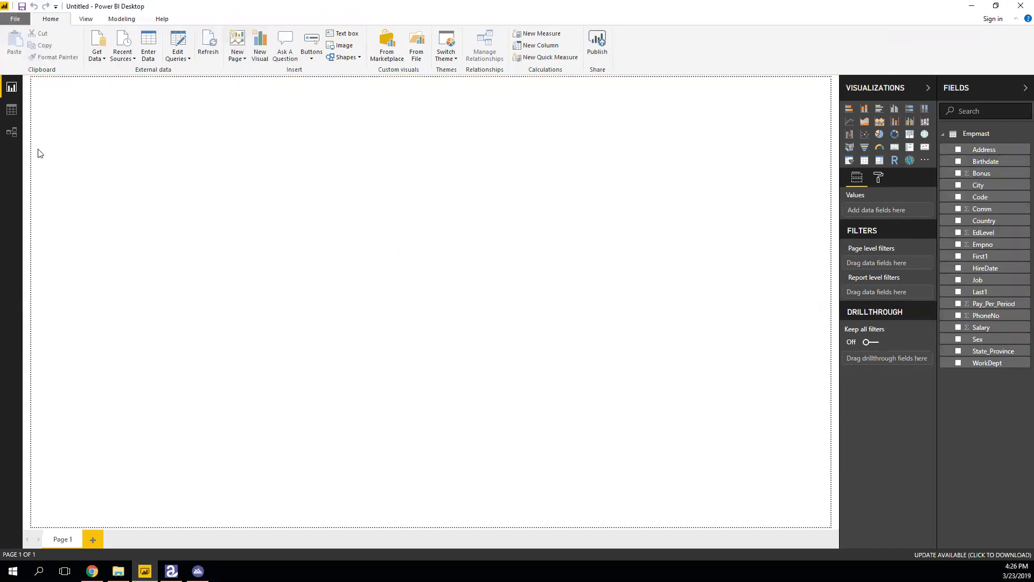
left_click(12, 110)
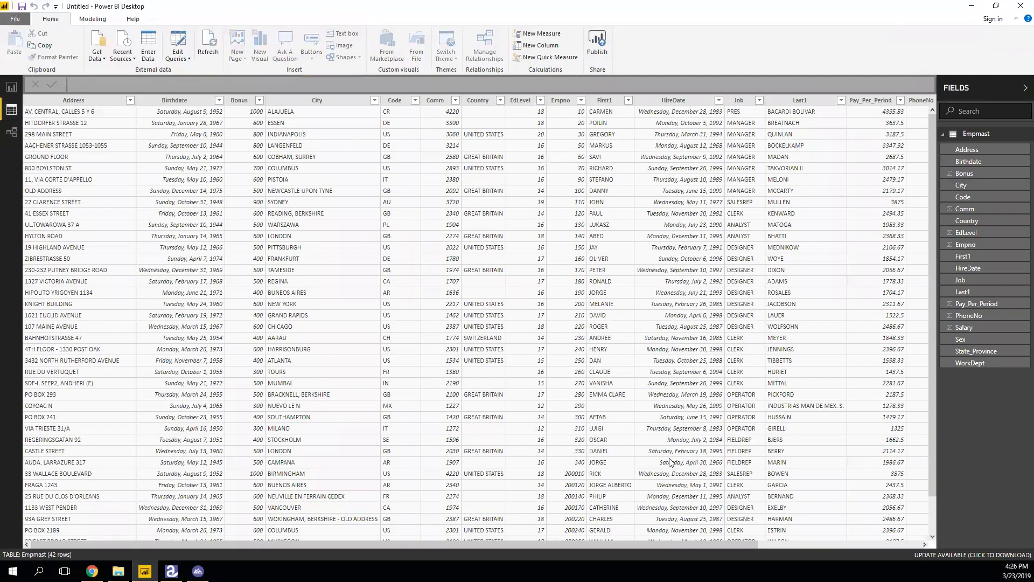
Import the Payroll sheet from Payroll.xlsx as a second Excel table.
left_click(99, 49)
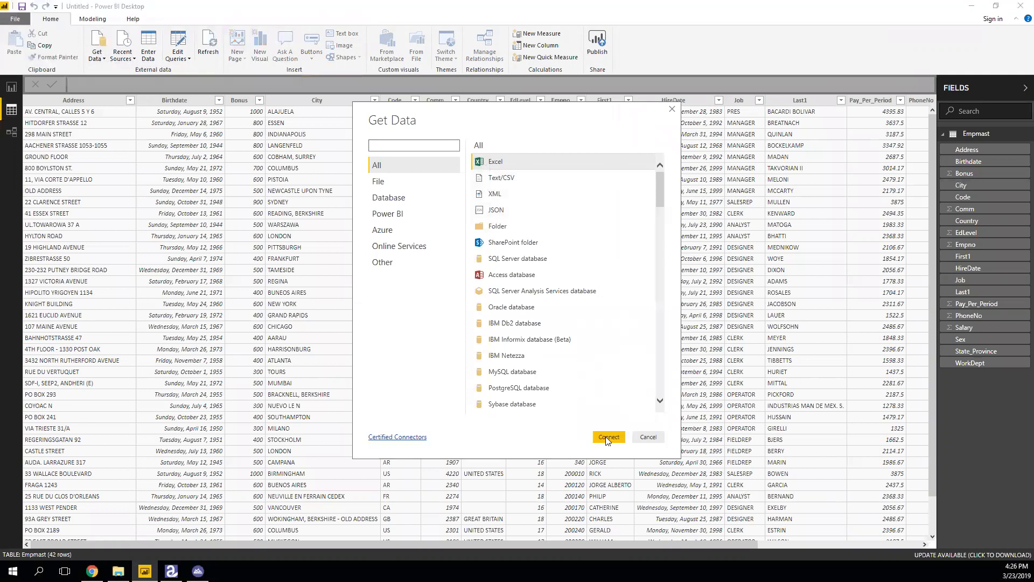
left_click(606, 437)
left_click(129, 154)
left_click(550, 358)
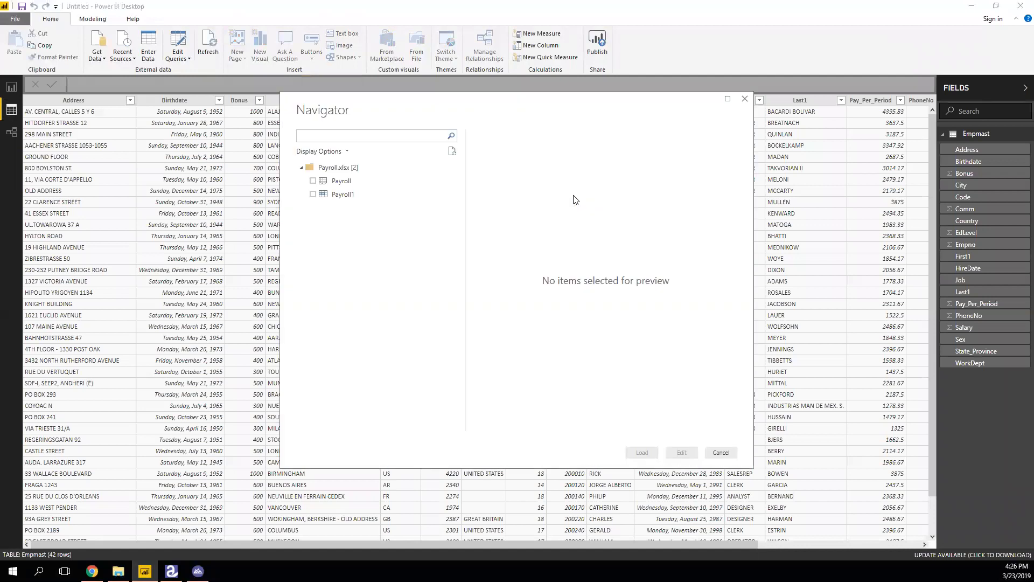
left_click(312, 181)
left_click(641, 452)
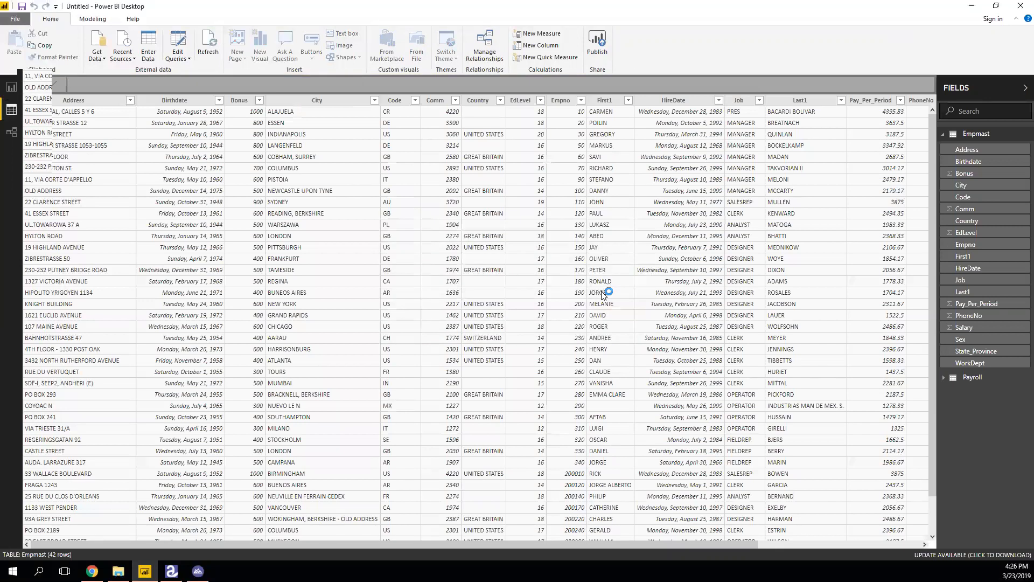
Collapse Empmast in the Fields pane, display Payroll's 44 rows, then collapse Payroll.
left_click(943, 135)
left_click(969, 149)
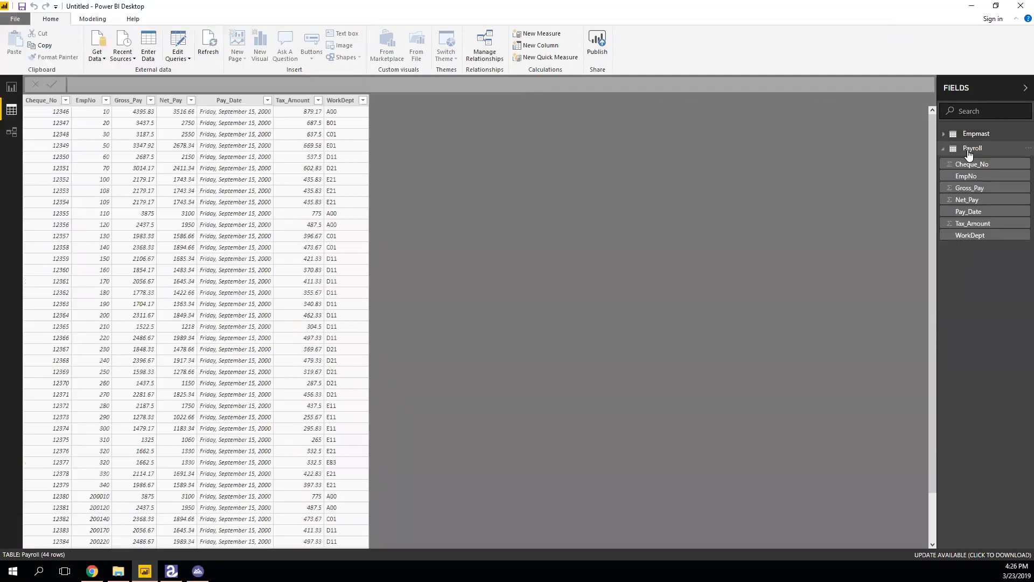
left_click(944, 150)
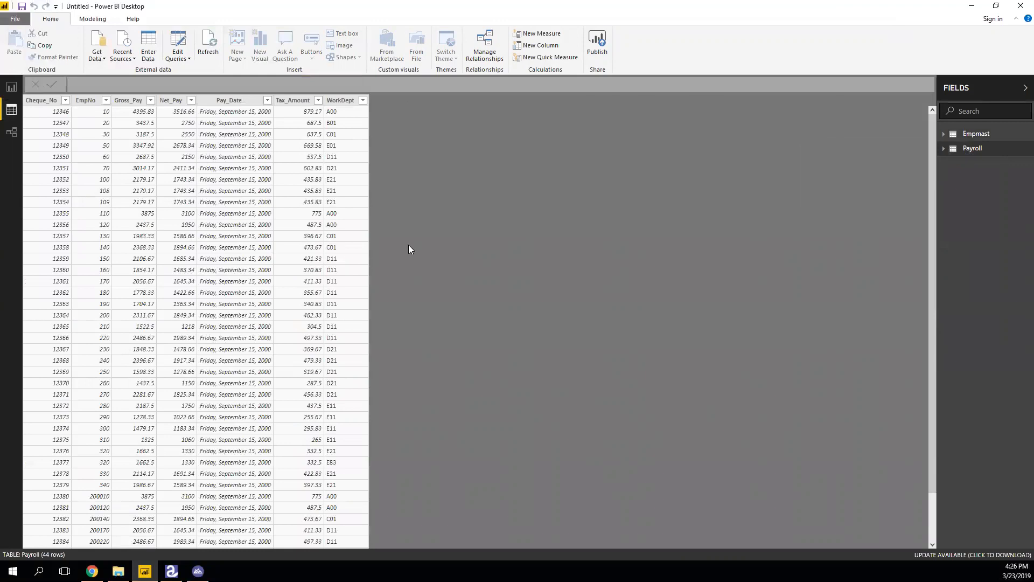
In Power Query Editor, start a Merge Queries as New operation.
left_click(182, 39)
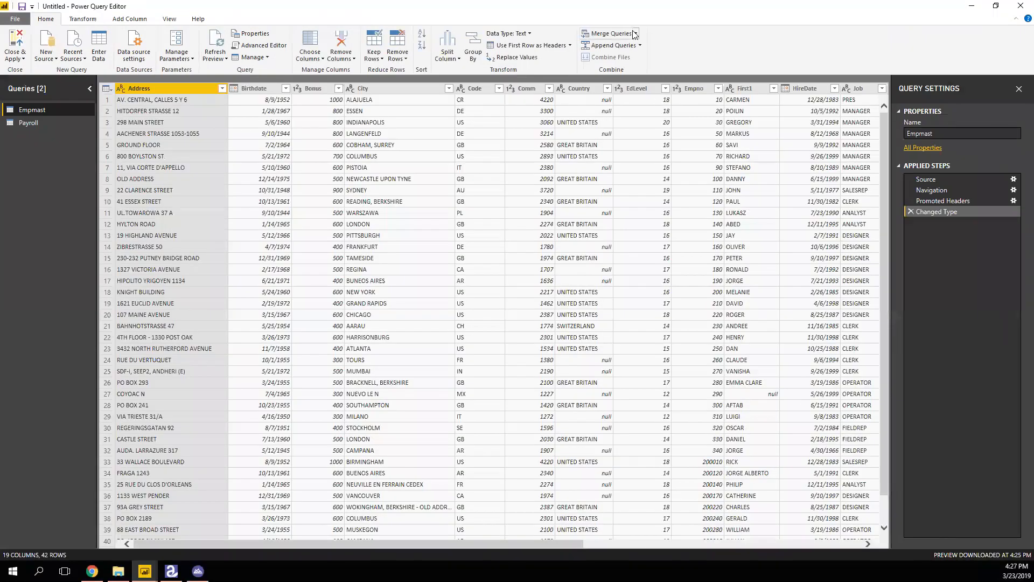
left_click(636, 33)
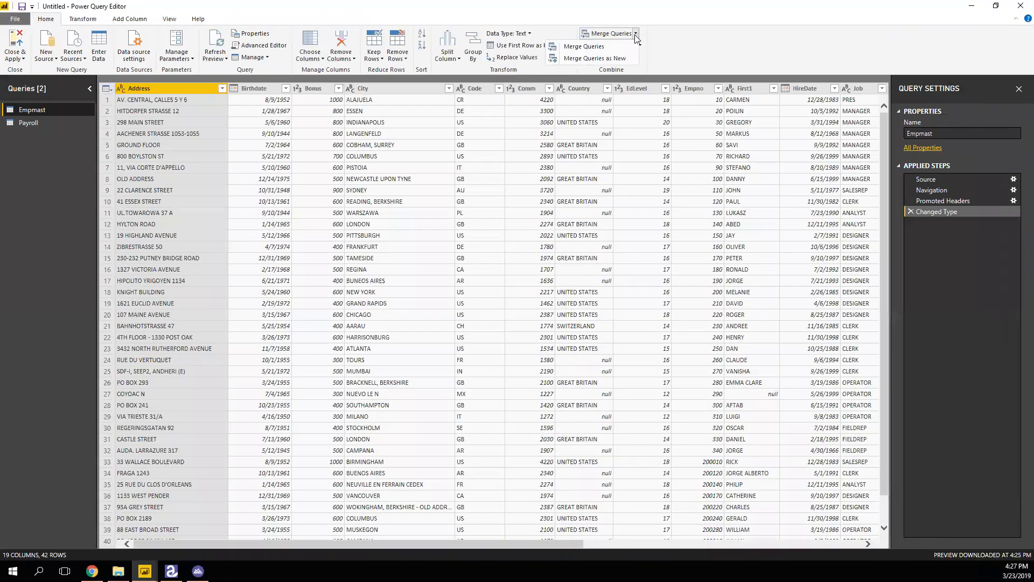
left_click(611, 59)
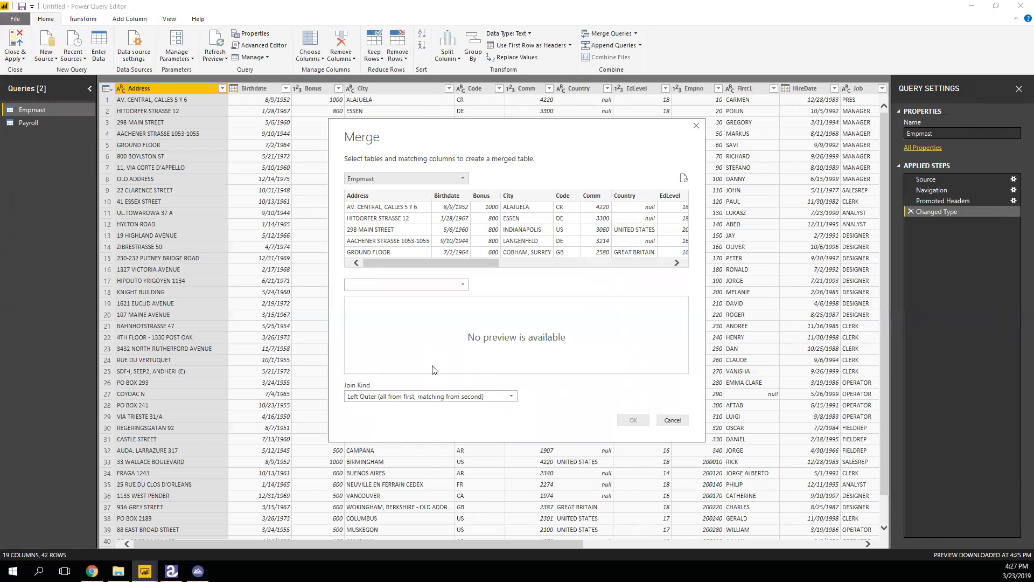
Set Payroll as the first merge table and Empmast as the second.
left_click(463, 179)
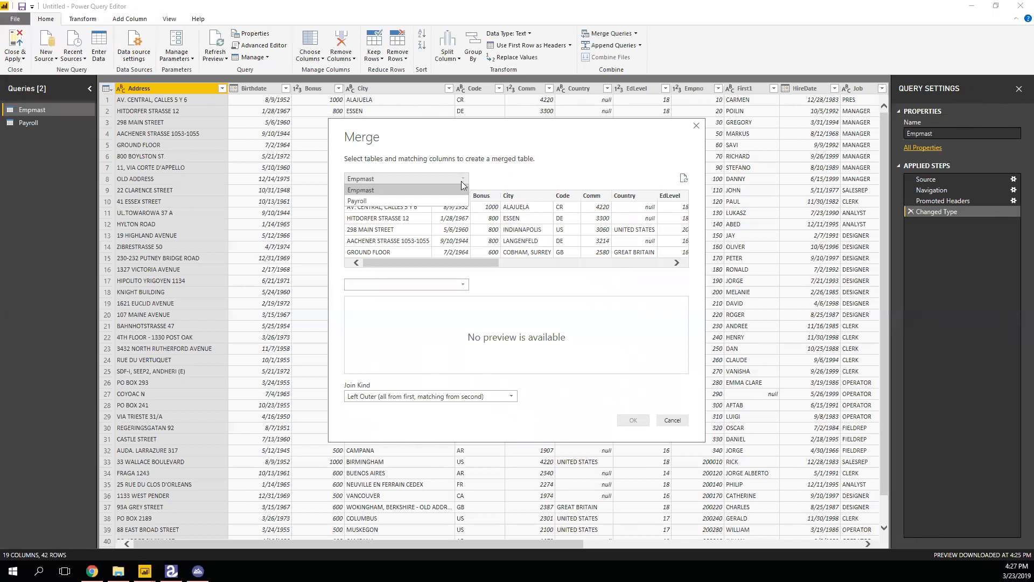
left_click(423, 202)
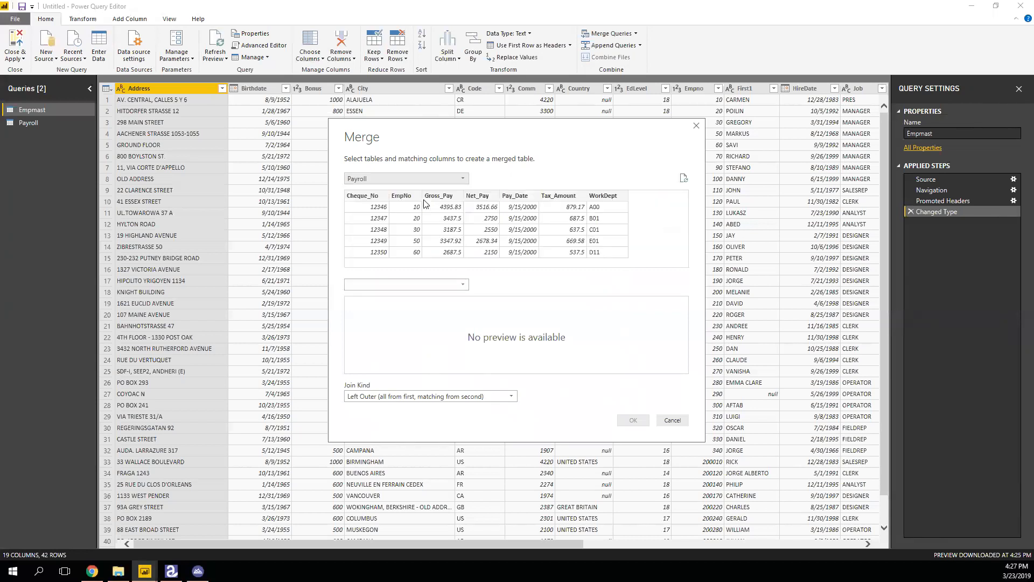
left_click(412, 290)
left_click(406, 299)
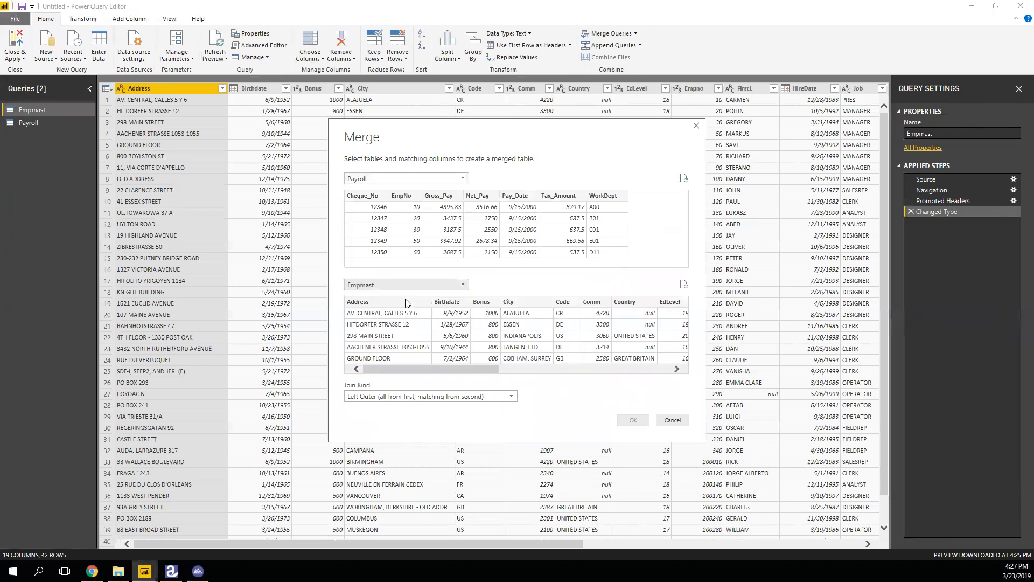
Match Payroll's EmpNo column to Empmast's Empno column.
left_click(401, 197)
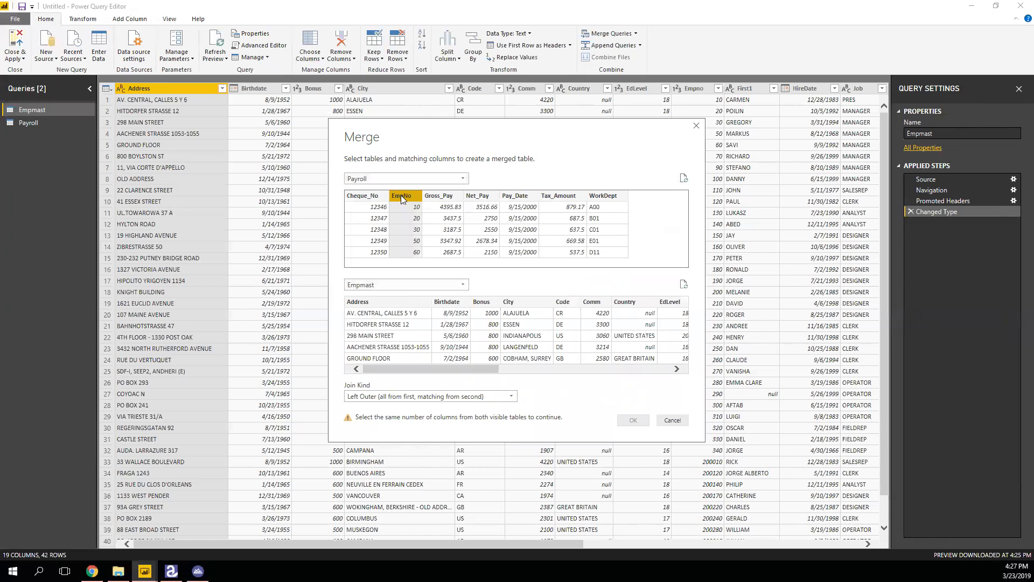
left_click(452, 196, "ctrl")
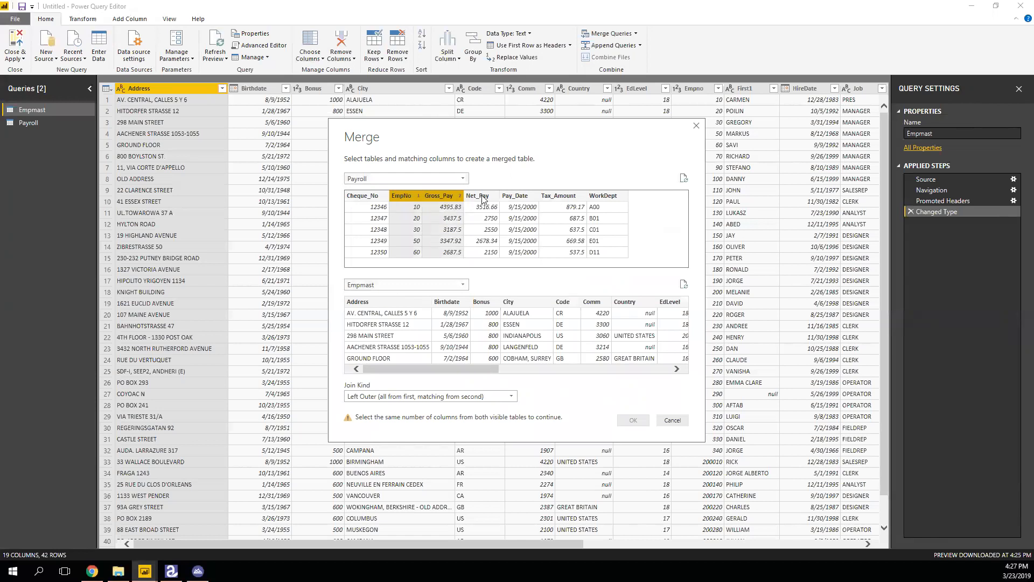
left_click(521, 195, "shift")
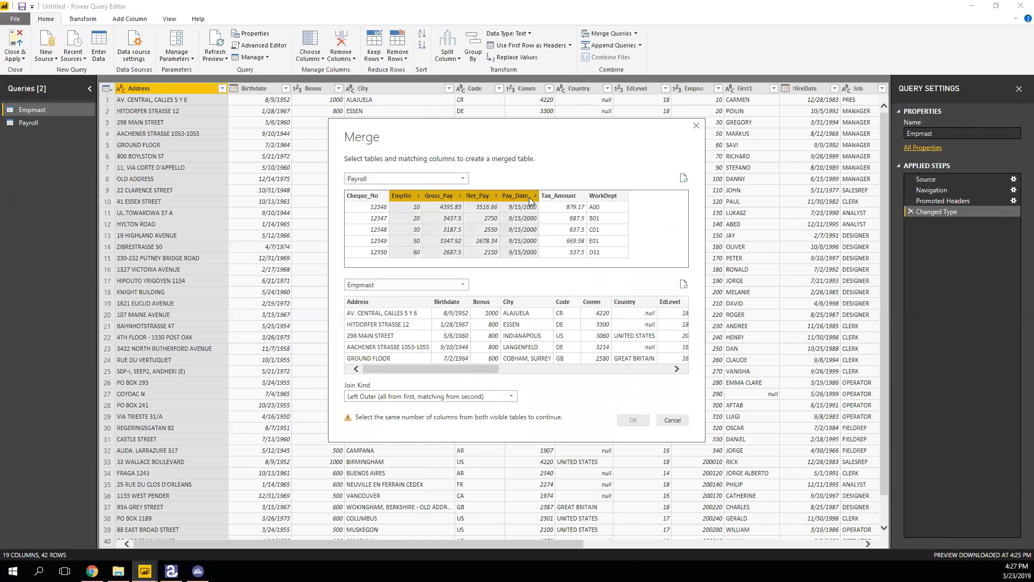
left_click(432, 197, "shift")
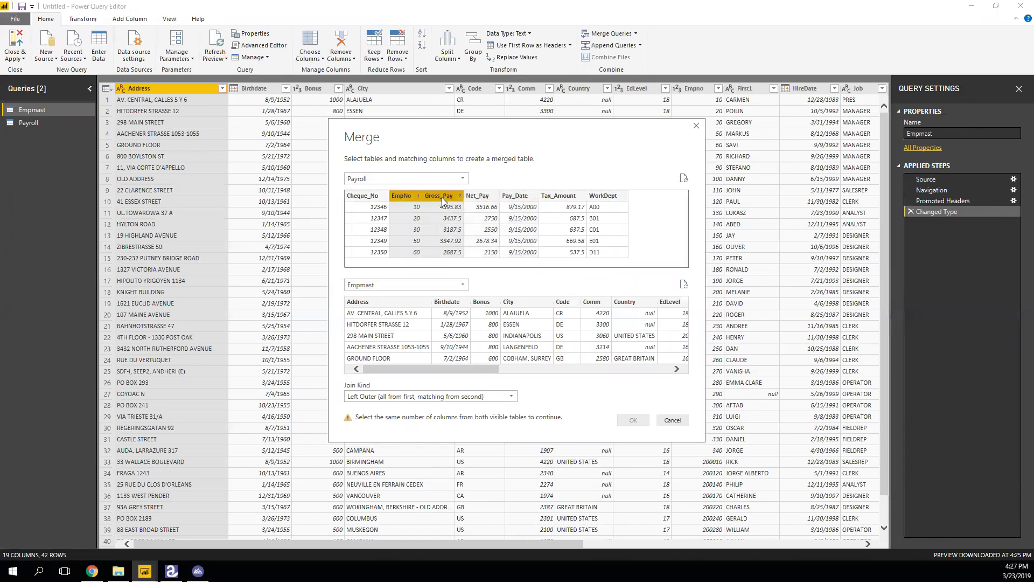
left_click(566, 196, "ctrl")
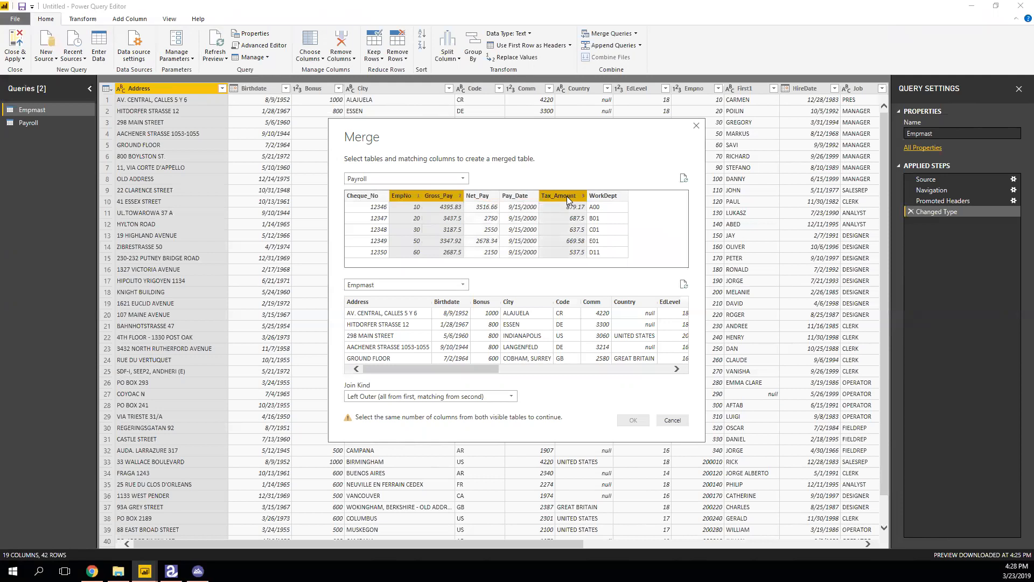
left_click(530, 197, "ctrl")
left_click(564, 196)
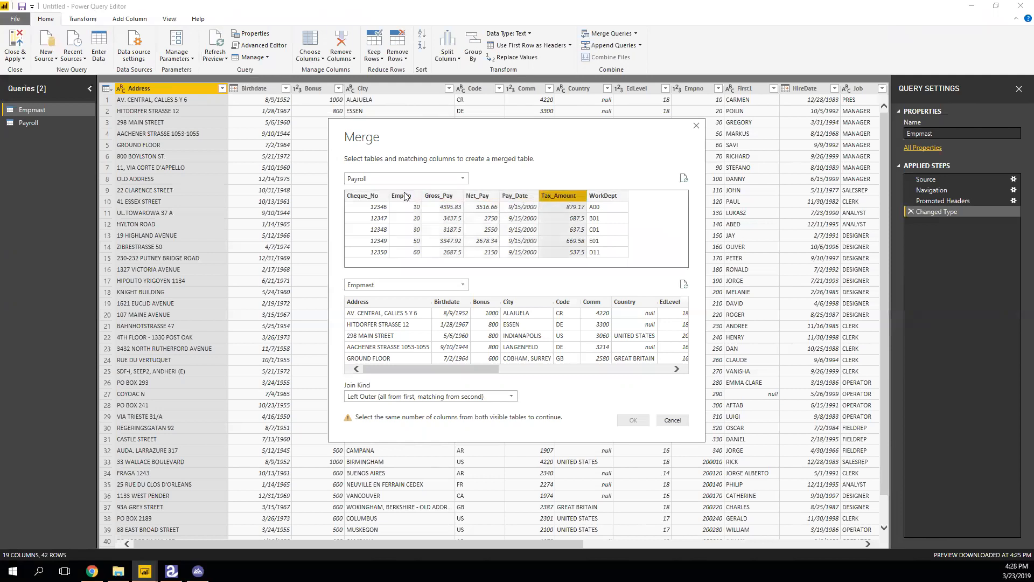
left_click(404, 196)
left_click_drag(435, 366, 513, 373)
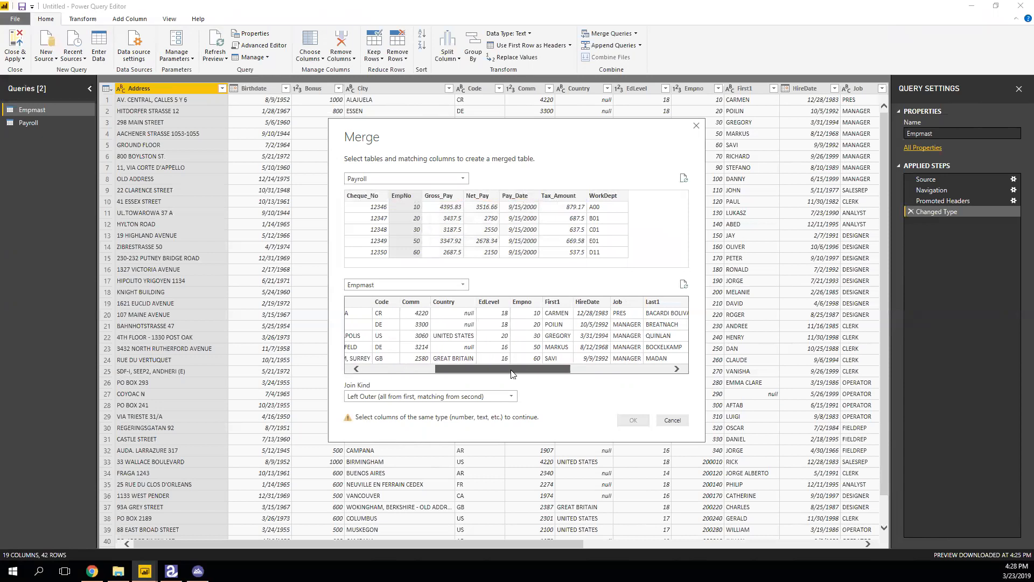
left_click(531, 303)
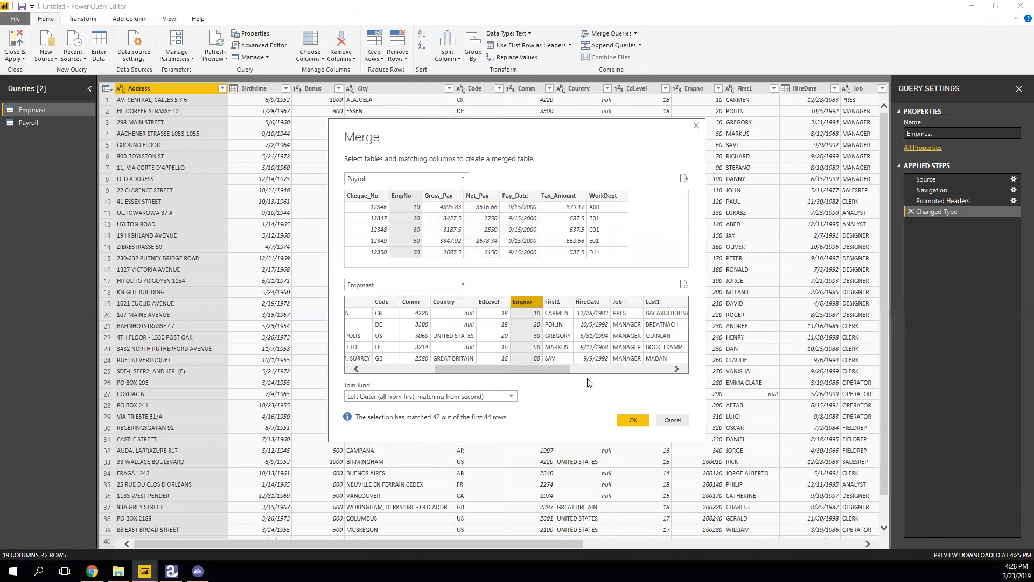
Use a Left Outer join kind and create the merged query.
left_click(491, 396)
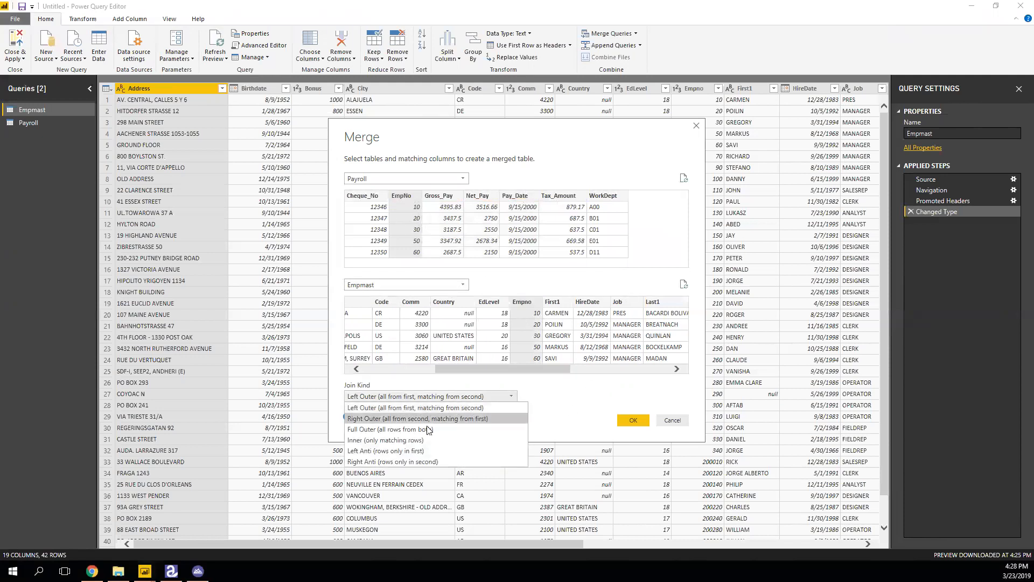
left_click(418, 439)
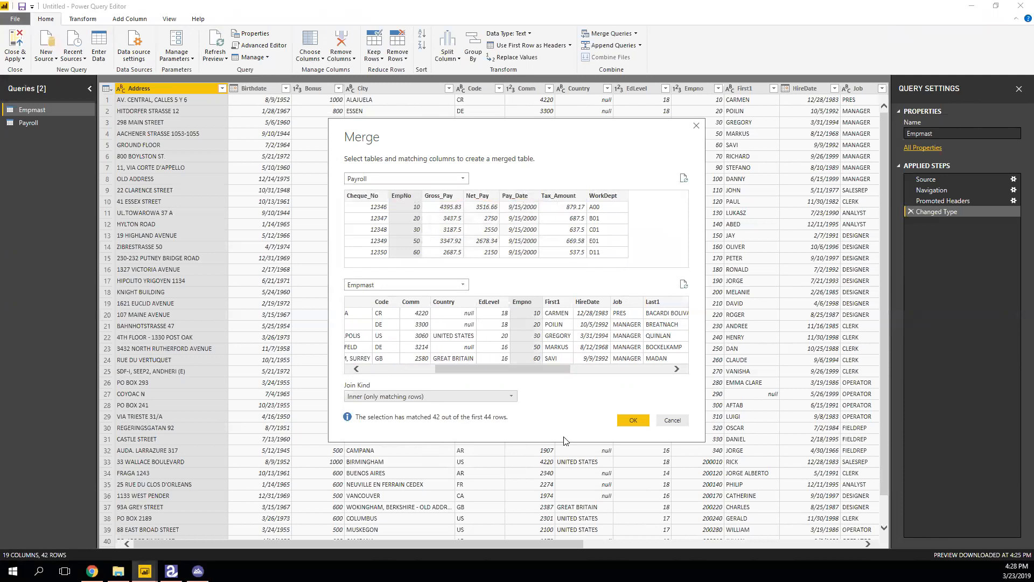
left_click(499, 399)
left_click(408, 407)
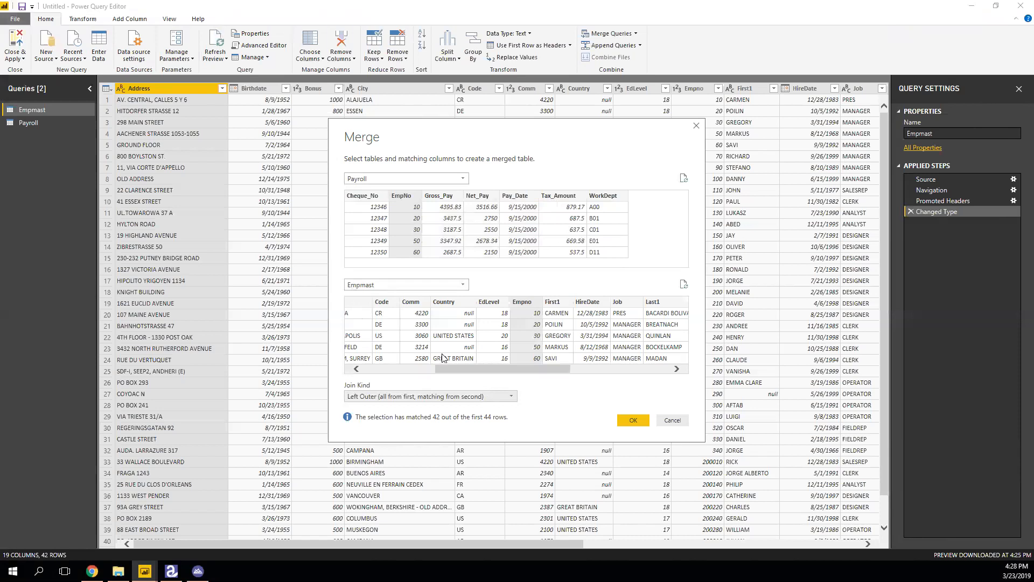
left_click(633, 420)
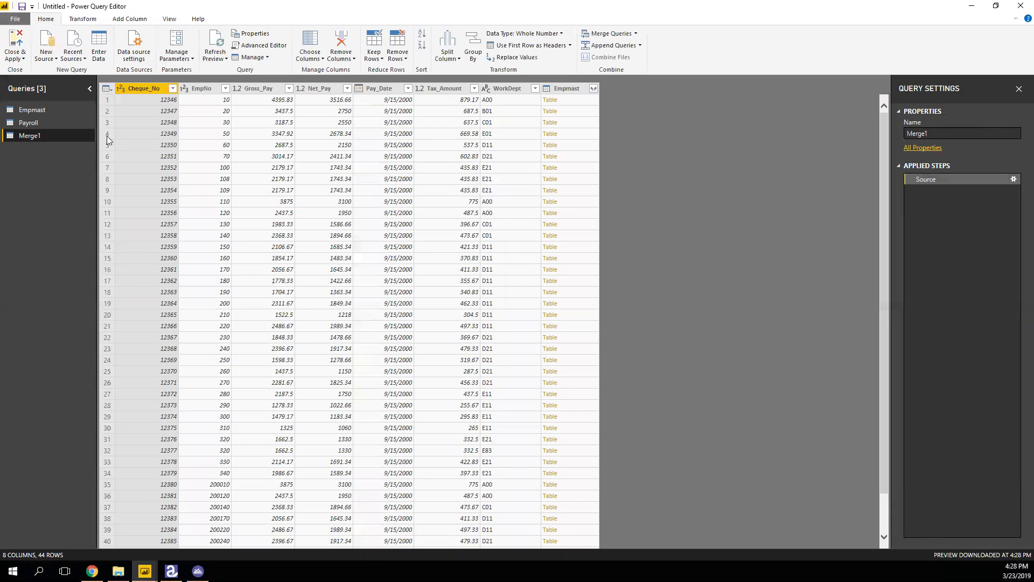
Rename the Merge1 query to 'Payroll-Empmast-Outer'.
right_click(37, 136)
left_click(62, 186)
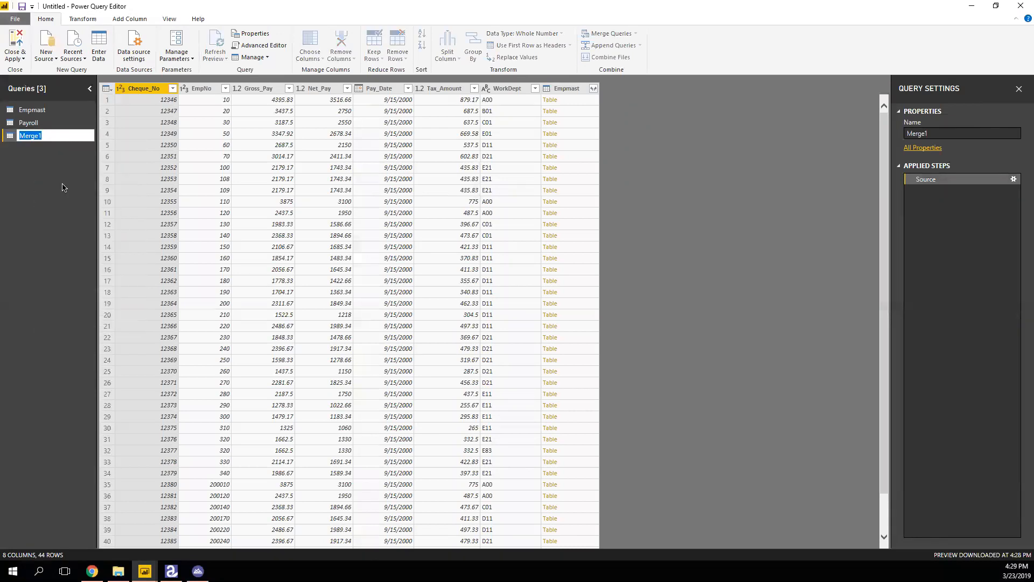
type("Payroll-Empmast-Outer")
key("Return")
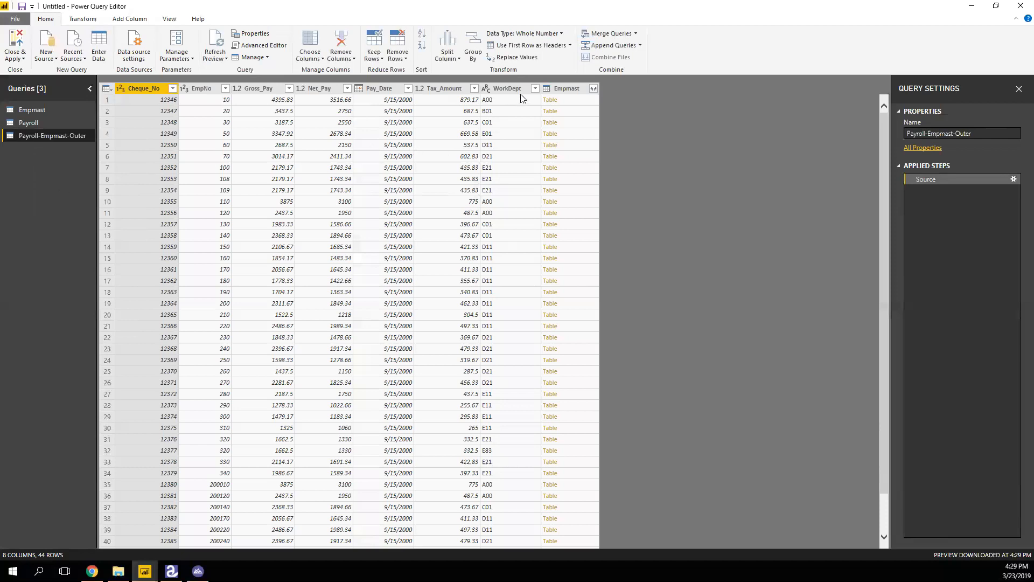
Open and dismiss the Tax_Amount column's filter list and options menu without changes.
left_click(474, 88)
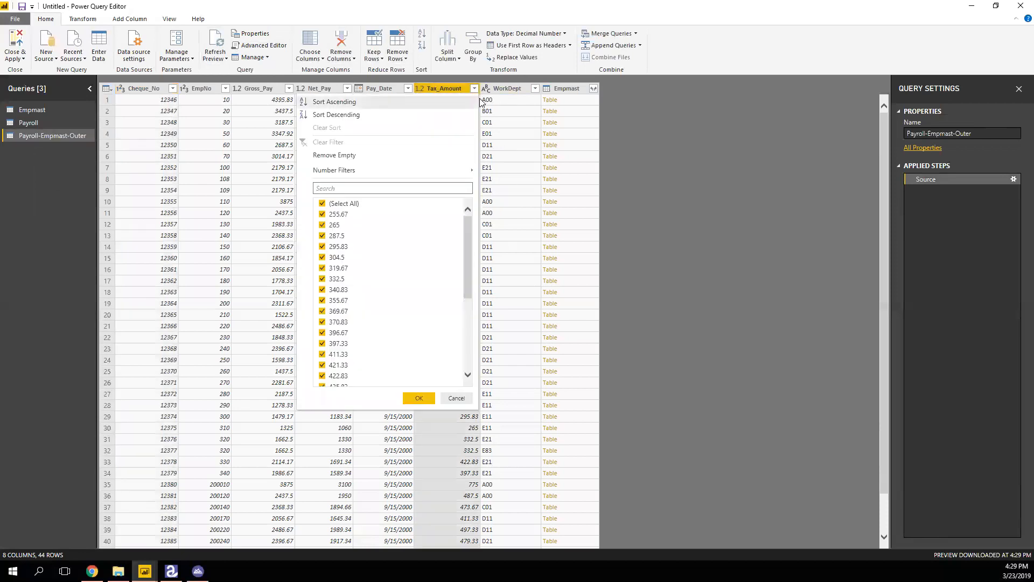
left_click(649, 131)
right_click(446, 90)
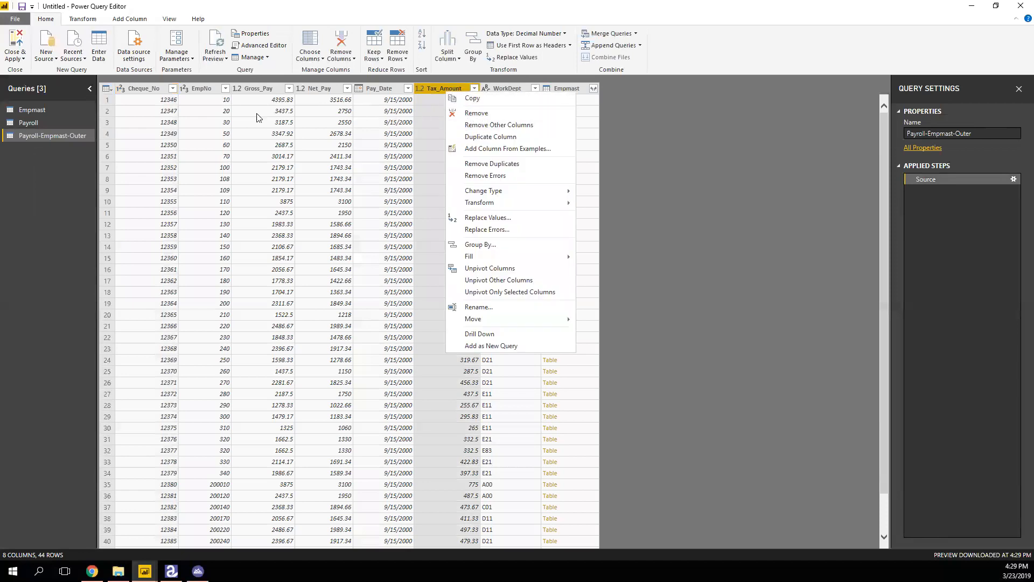
left_click(694, 163)
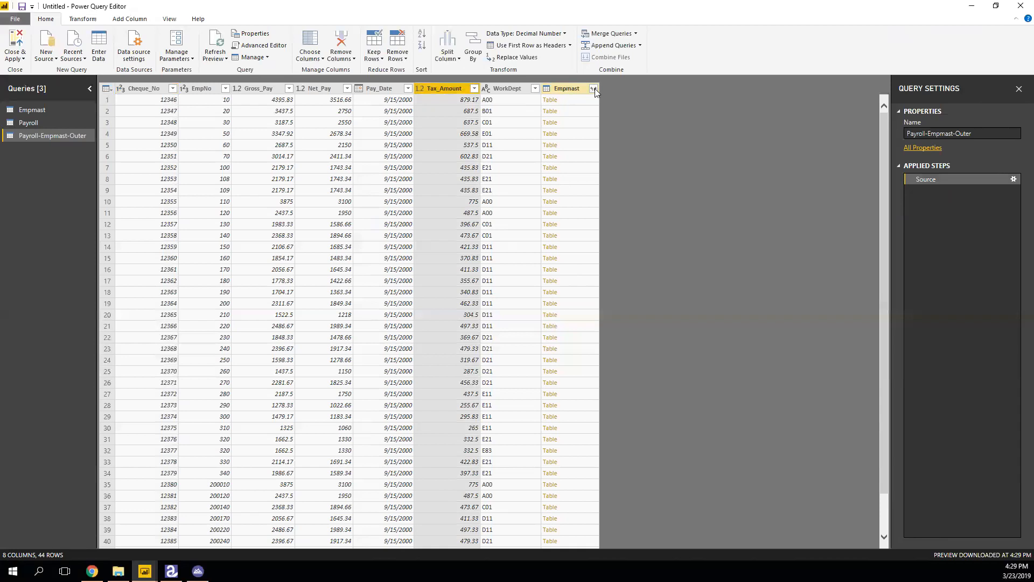
Inspect row 8's Gross_Pay, Pay_Date, EmpNo and WorkDept E21 values, then preview row 9's nested Empmast table.
left_click(253, 181)
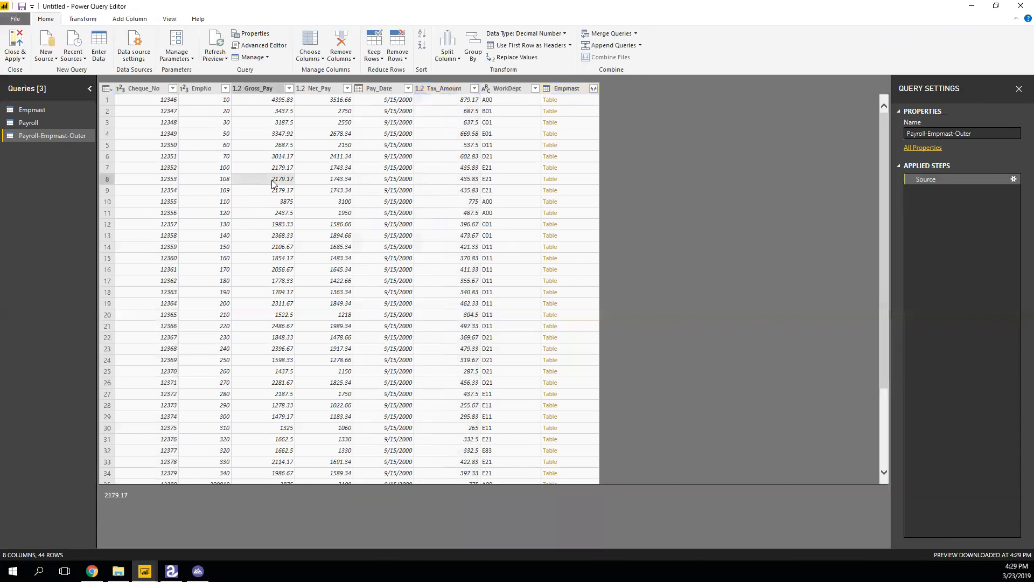
left_click(395, 180)
left_click(228, 179)
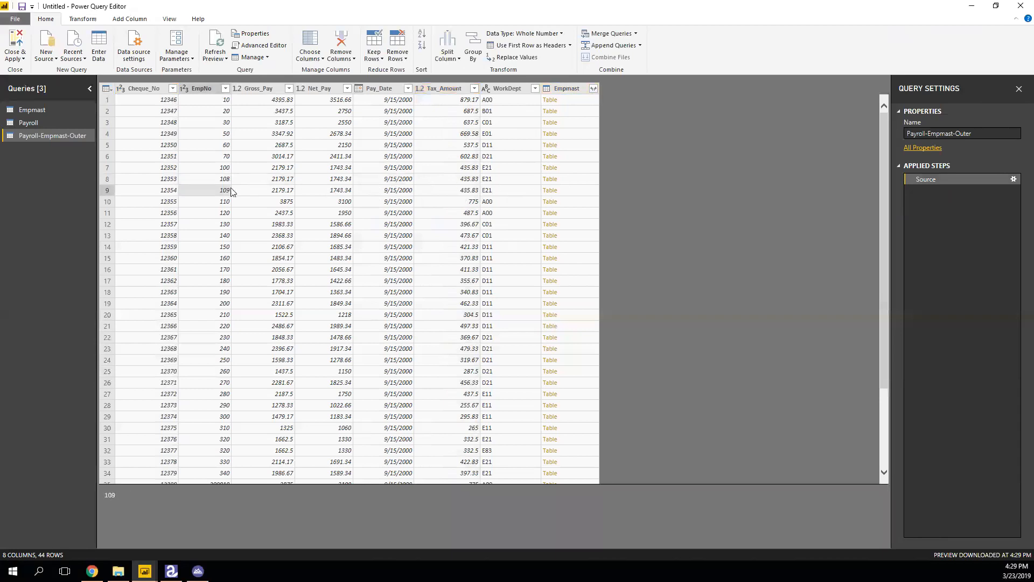
left_click(501, 183)
left_click(559, 189)
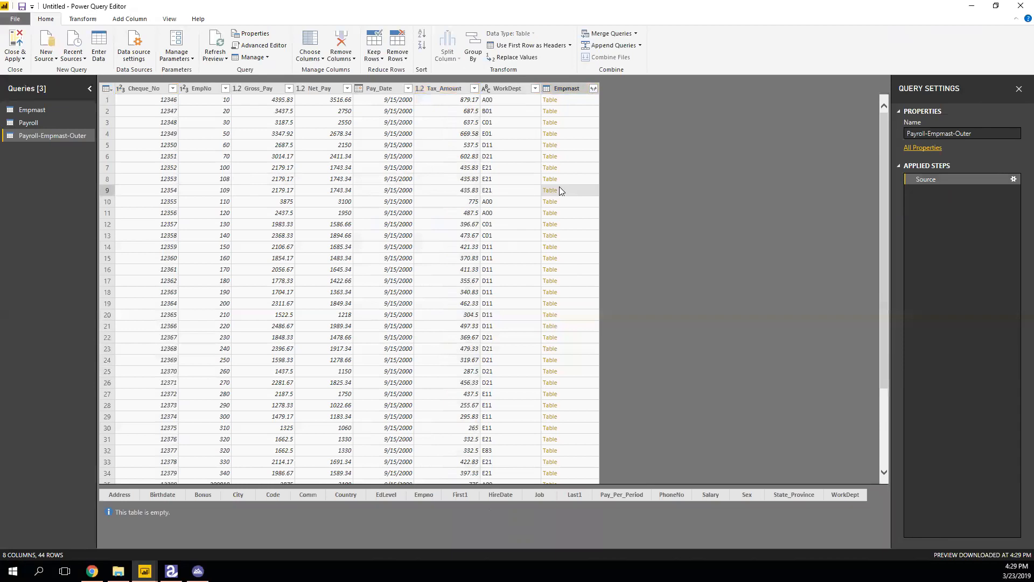
left_click(555, 168)
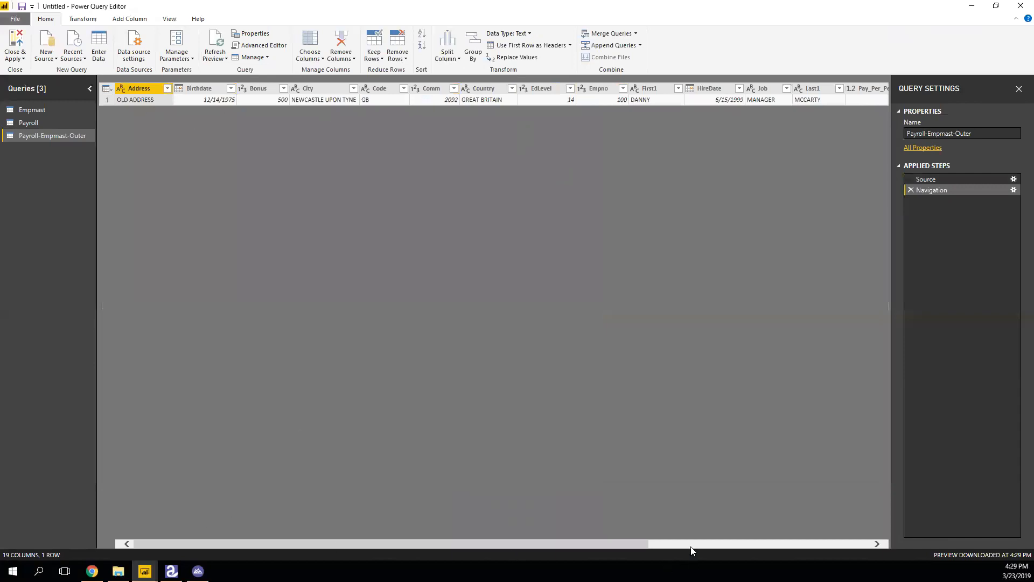
left_click(663, 544)
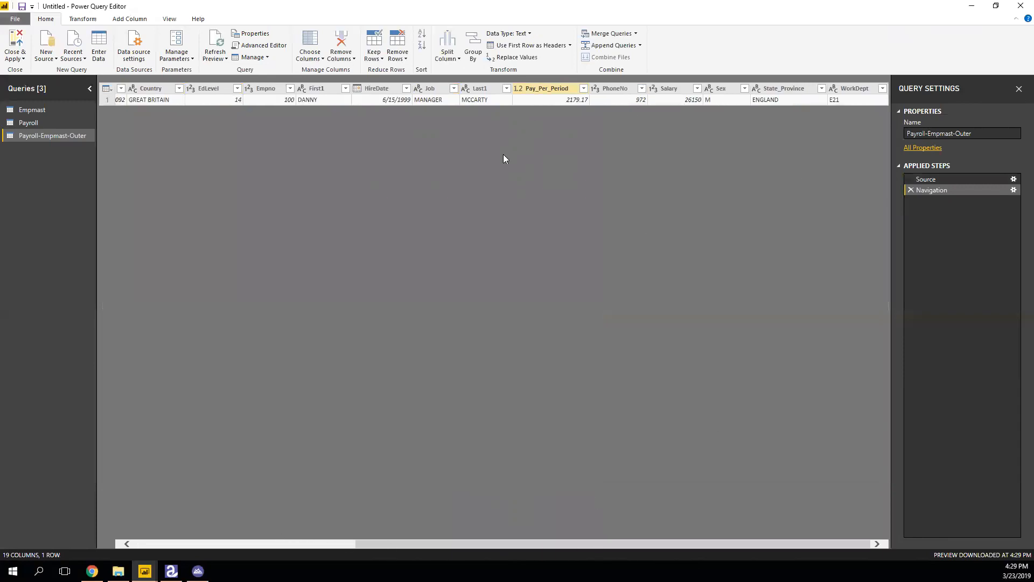
left_click(28, 121)
left_click(38, 134)
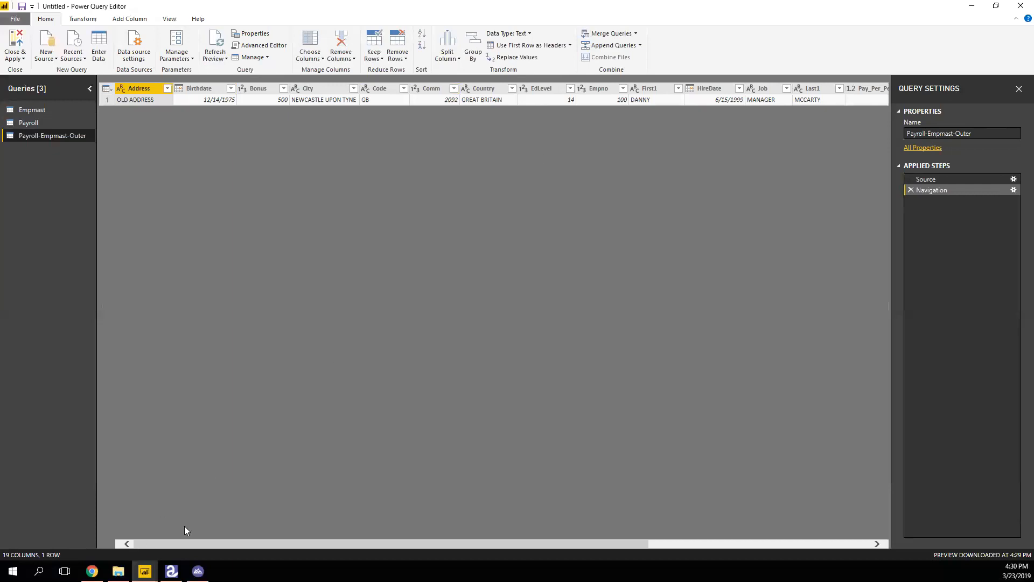
left_click(112, 91)
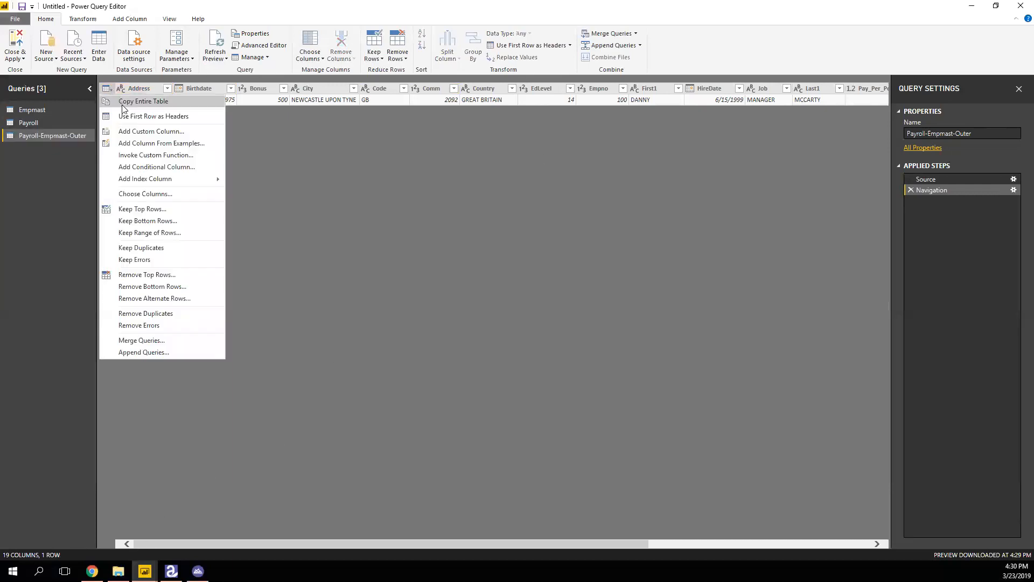
left_click(504, 241)
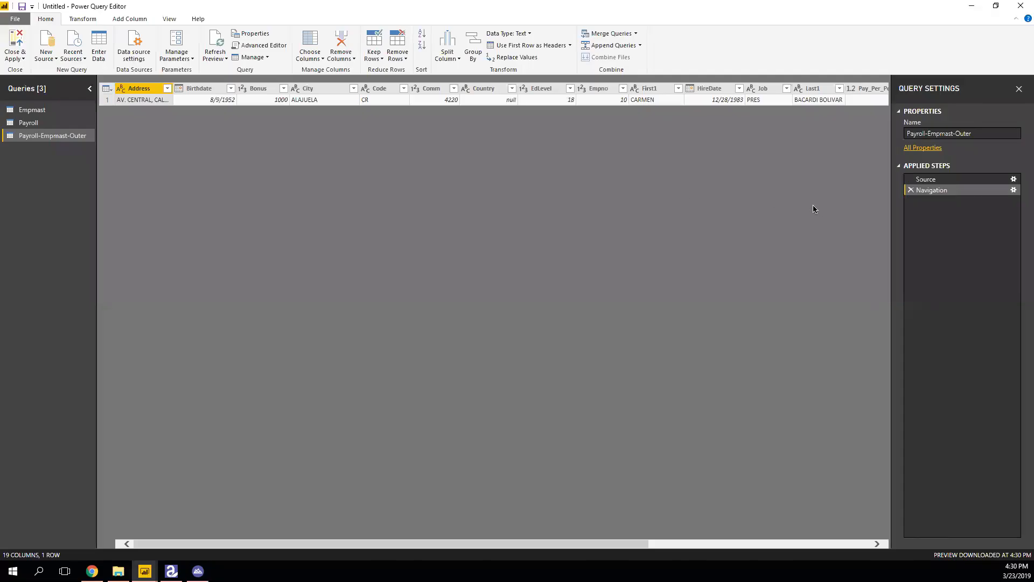
left_click(910, 190)
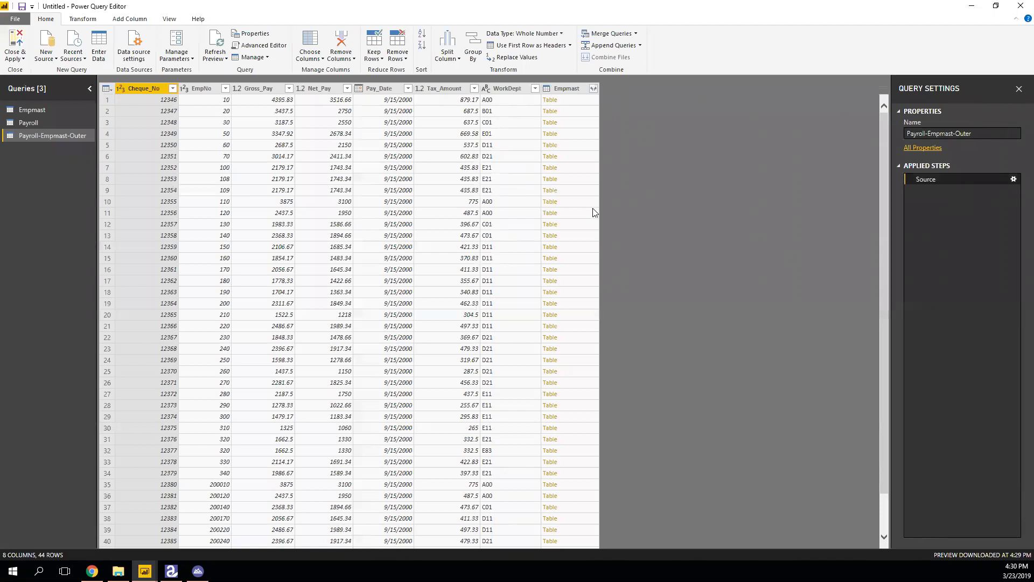
Expand Empmast to only its Empno column, giving null for EmpNo 108 and 109.
left_click(594, 89)
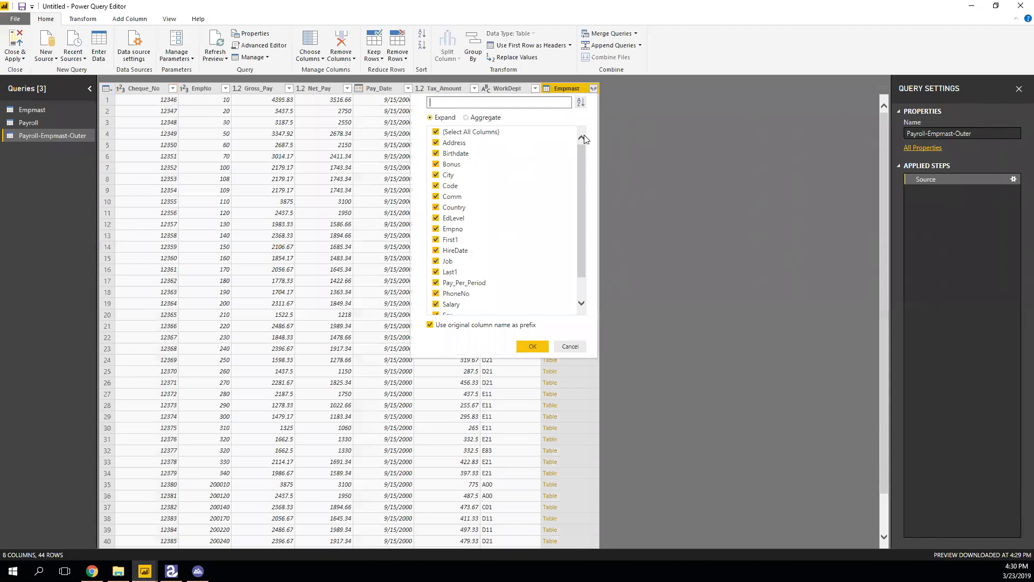
left_click(437, 133)
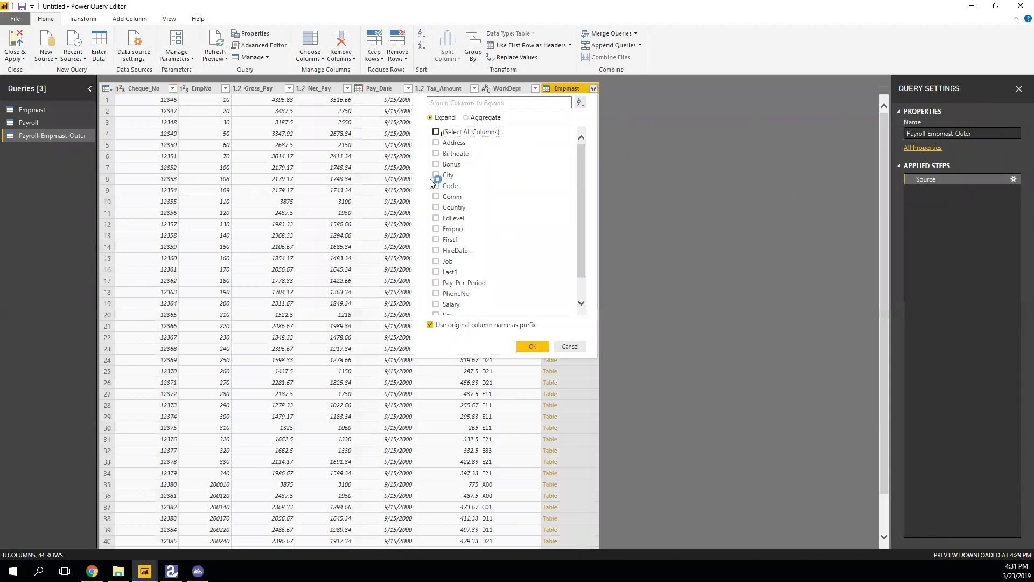
left_click(437, 229)
left_click(532, 347)
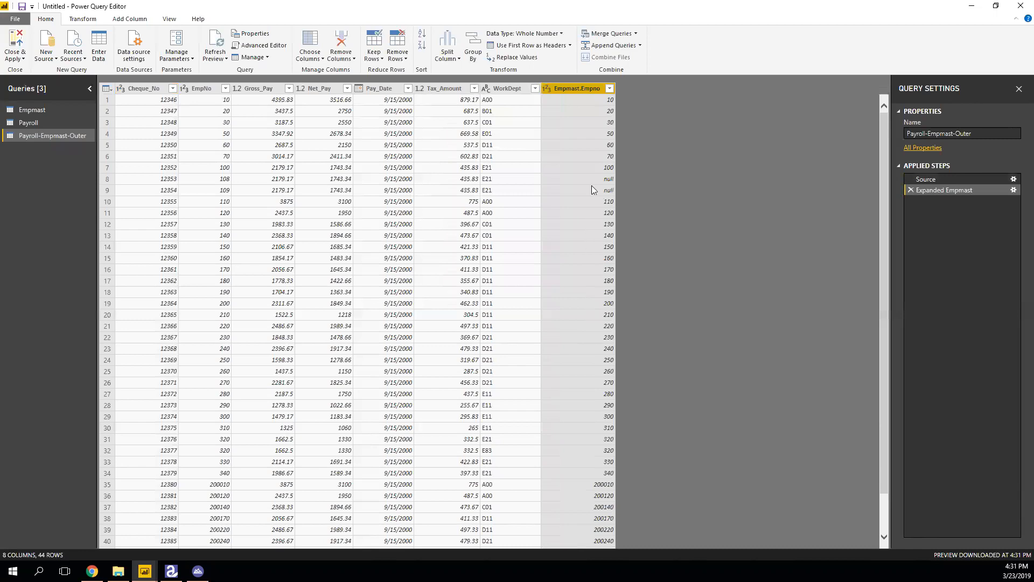
left_click(143, 182)
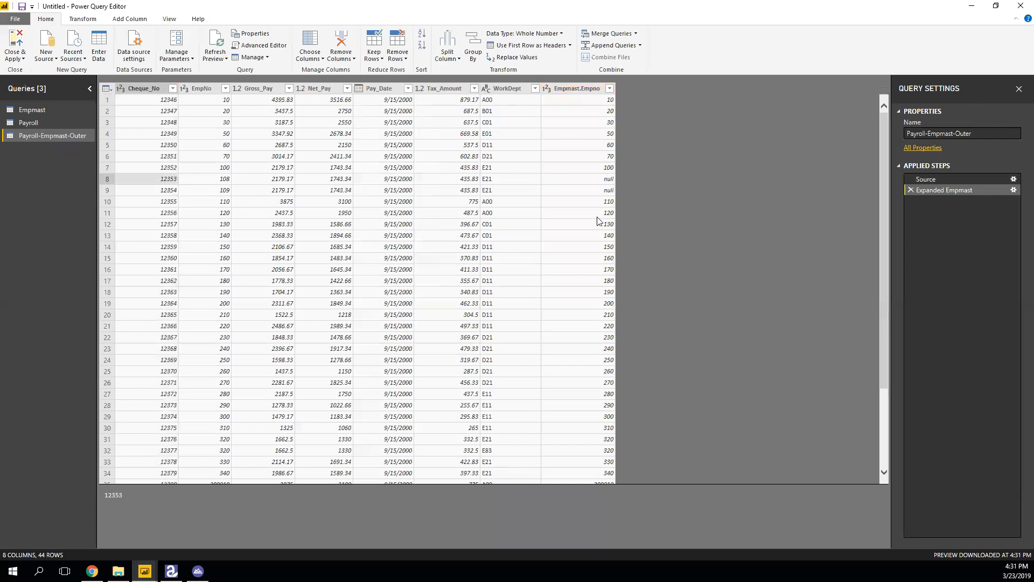
Filter Empmast.Empno to keep only null rows, leaving payroll rows for EmpNo 108 and 109.
left_click(610, 89)
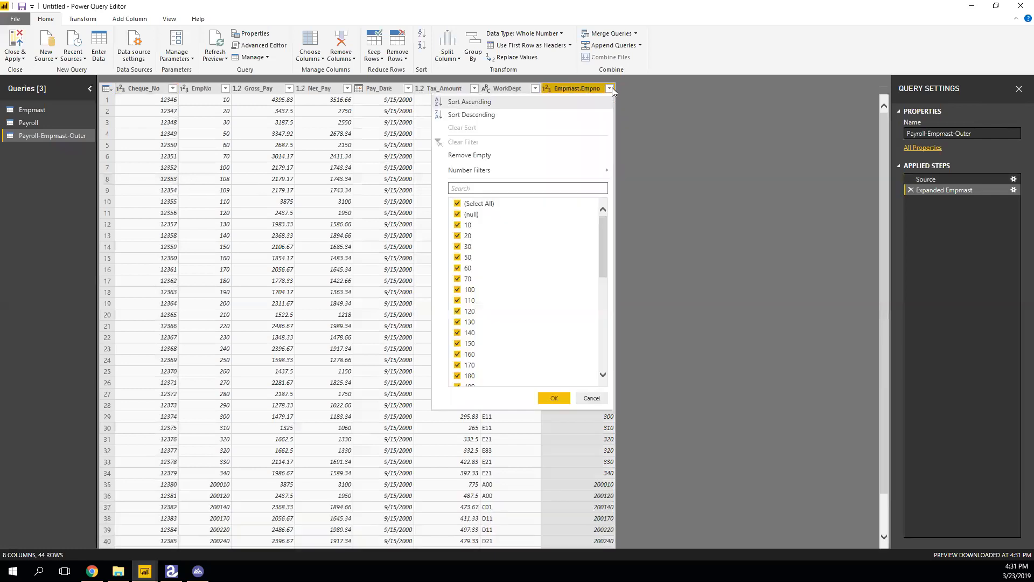
left_click(458, 204)
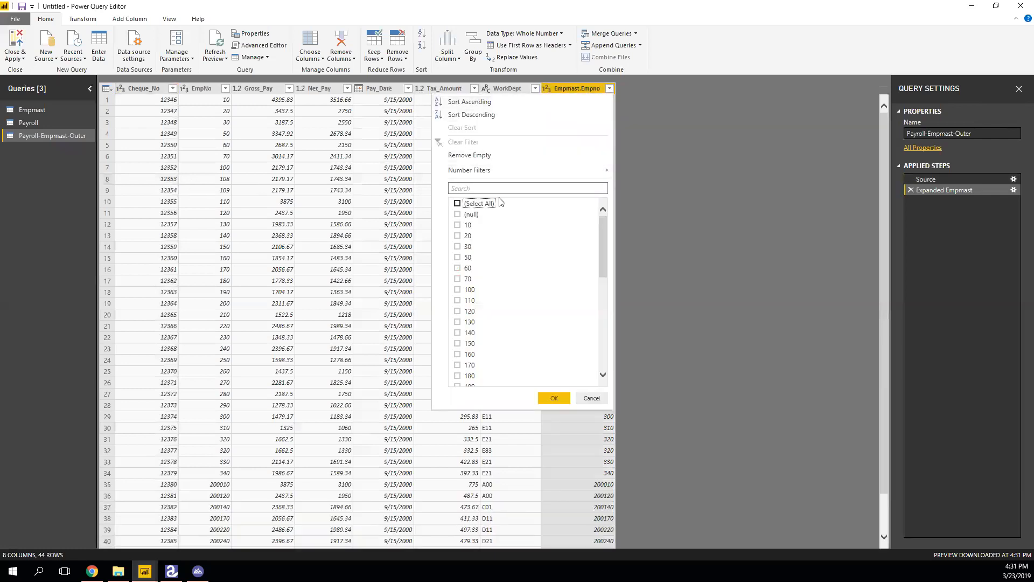
left_click(458, 215)
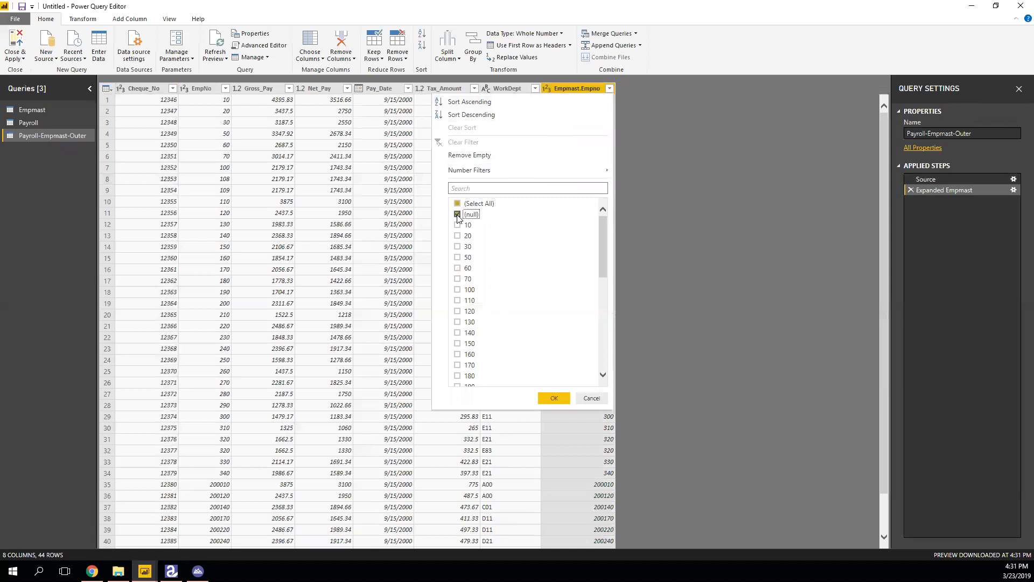
left_click(555, 399)
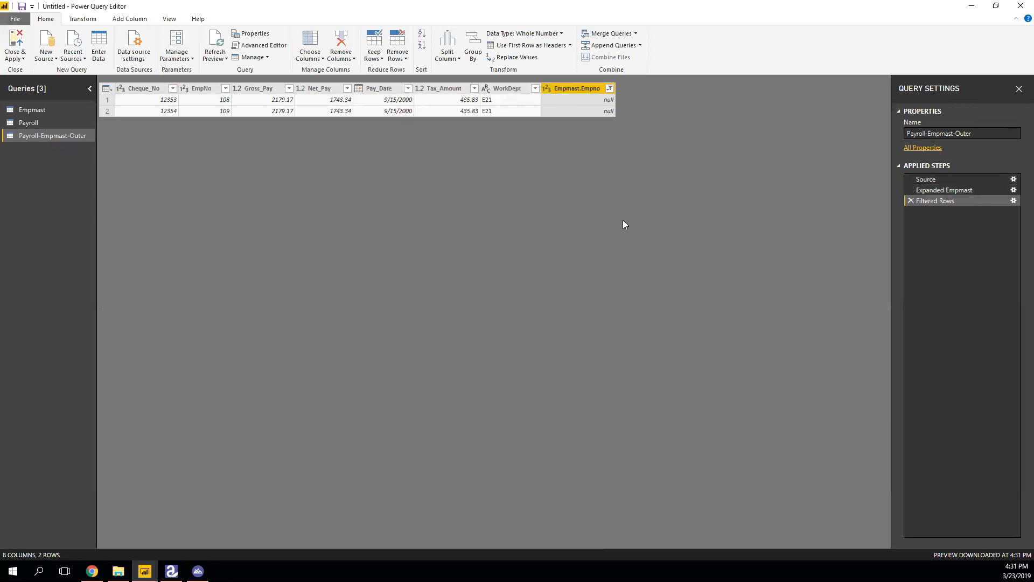
left_click(609, 88)
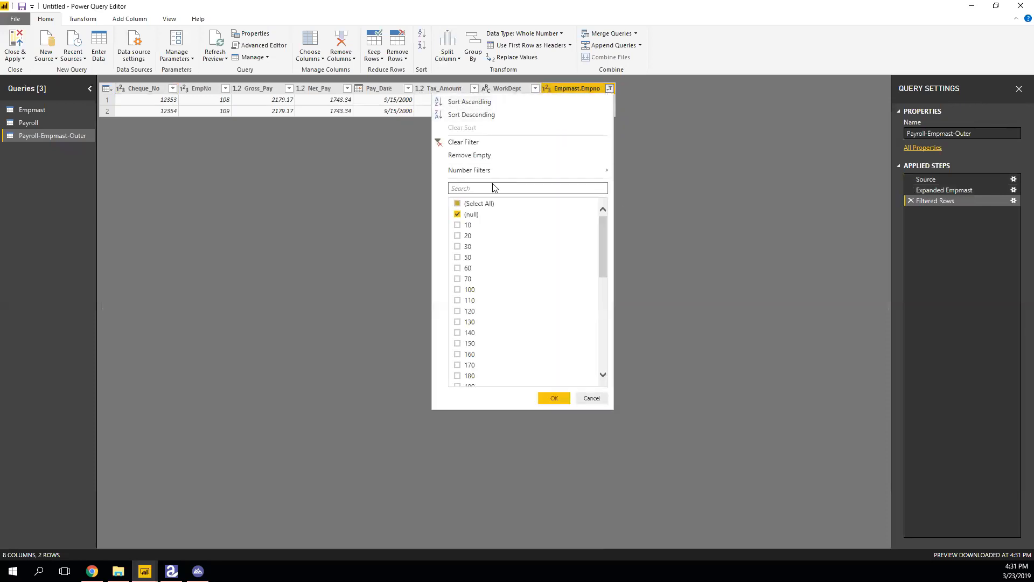
left_click(568, 397)
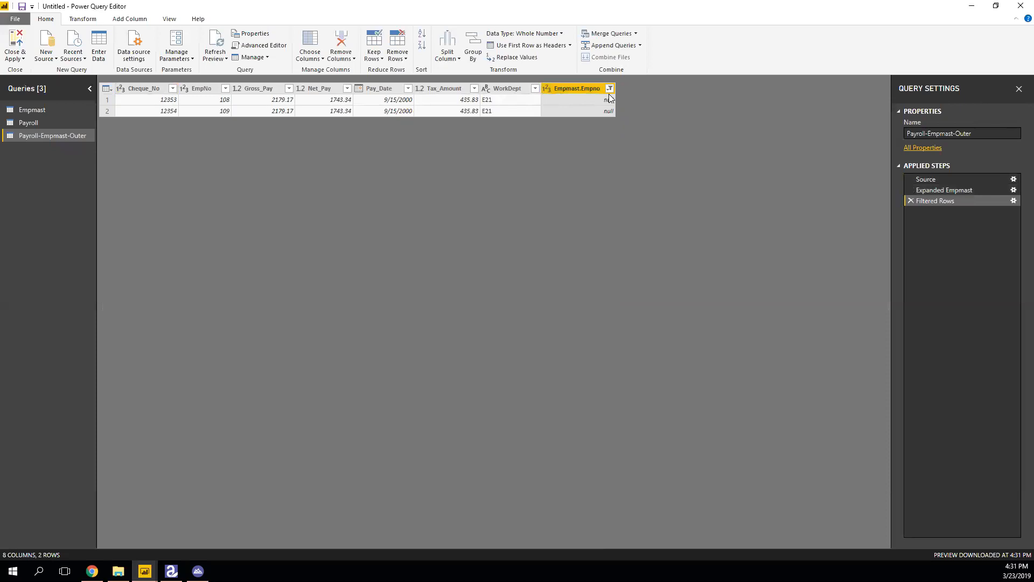
right_click(589, 89)
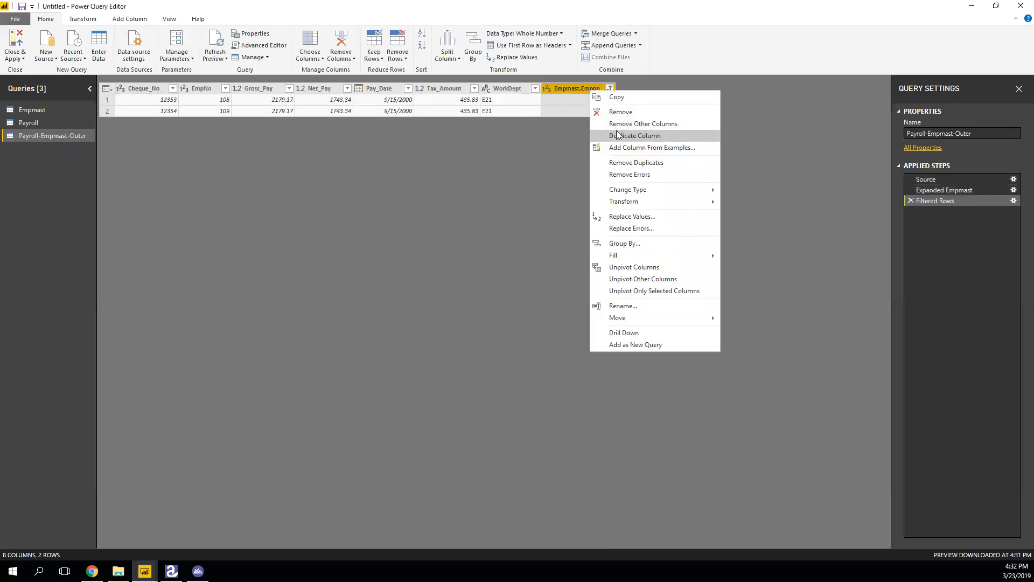
Remove the Empmast.Empno column, apply the query changes, and check the Payroll-Empmast-Outer table's fields.
left_click(618, 112)
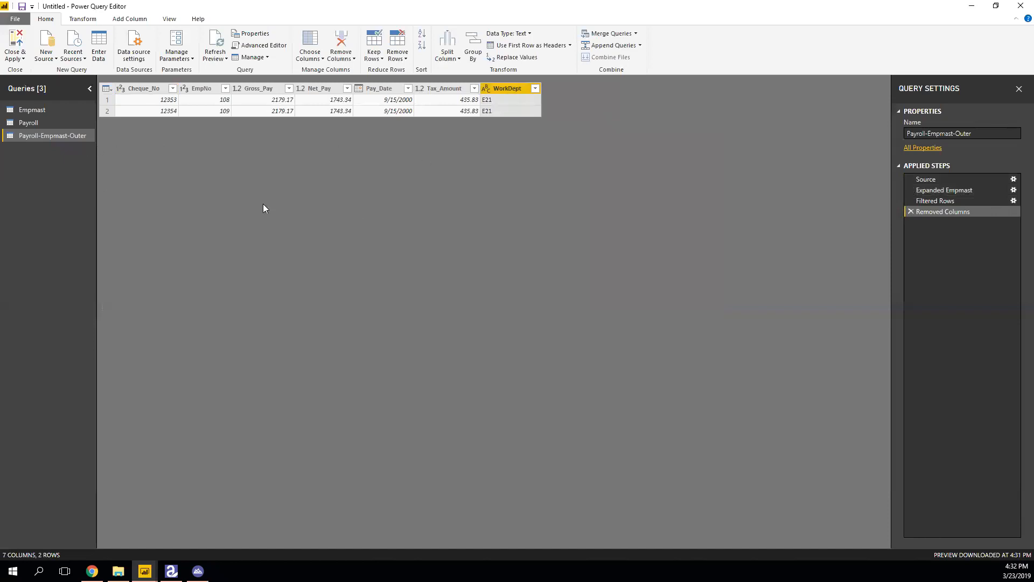
left_click(16, 45)
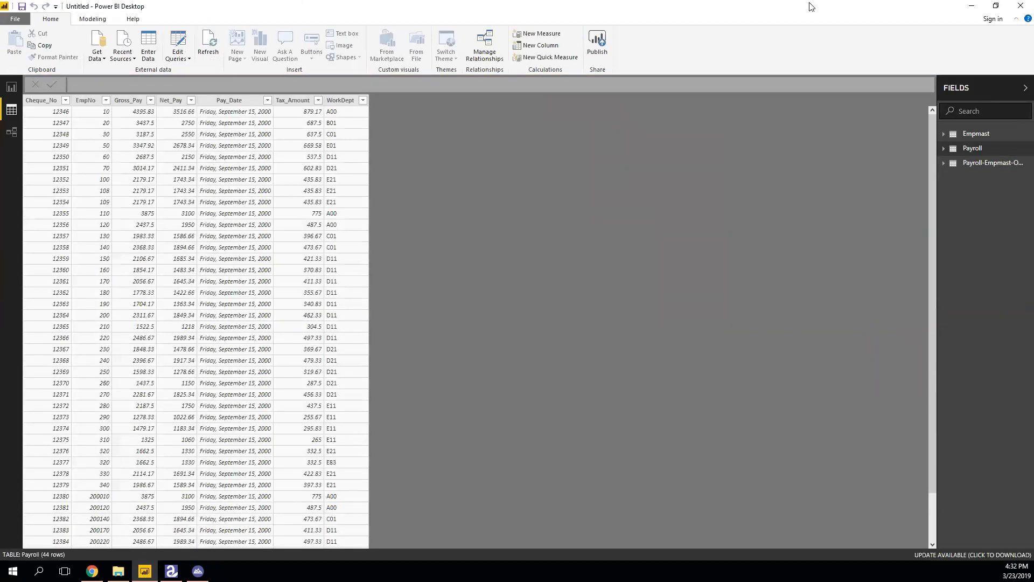
left_click(976, 166)
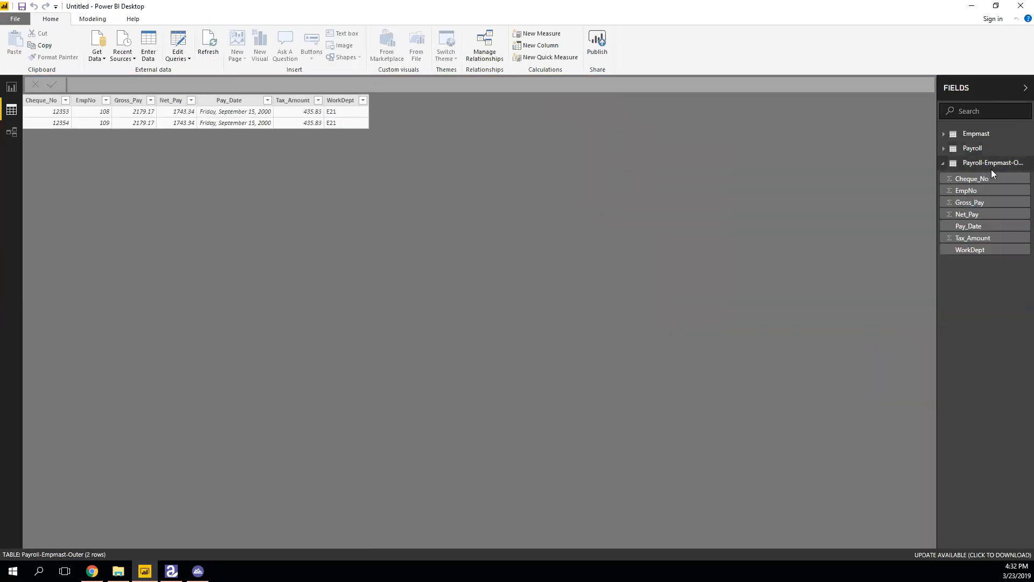
left_click(976, 164)
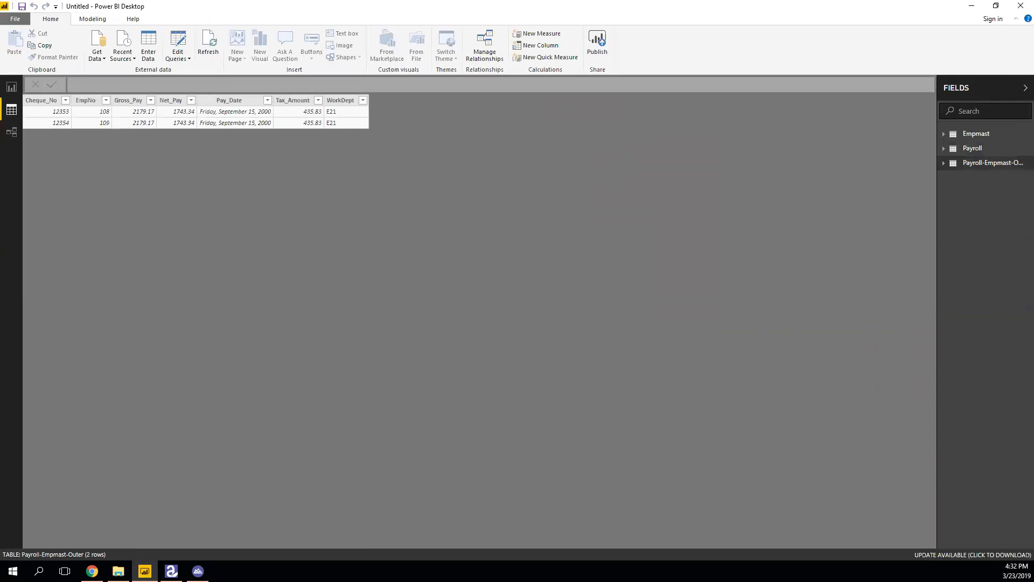
Switch to Report view and expand the Payroll-Empmast-Outer field list.
left_click(11, 86)
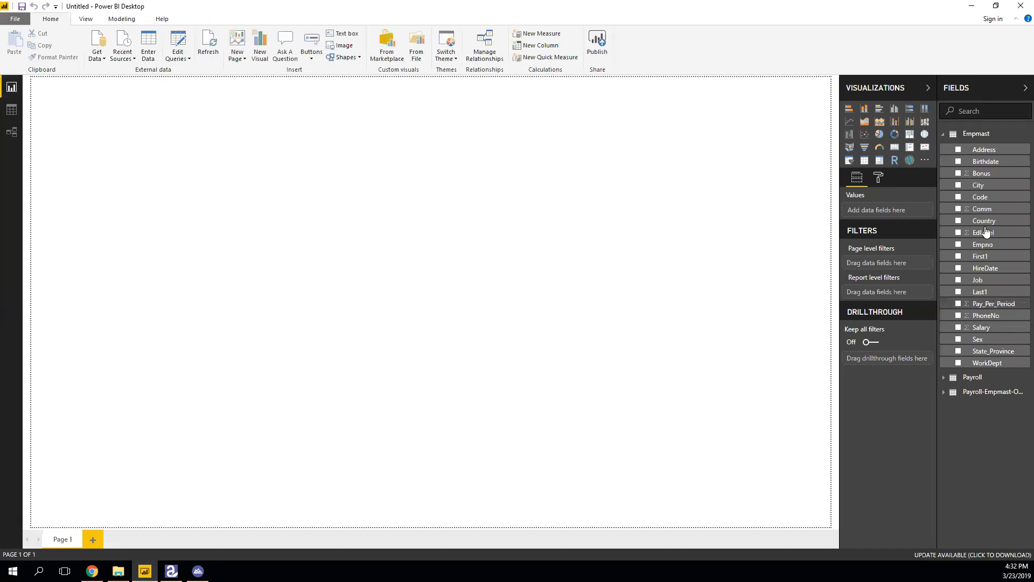
left_click(953, 137)
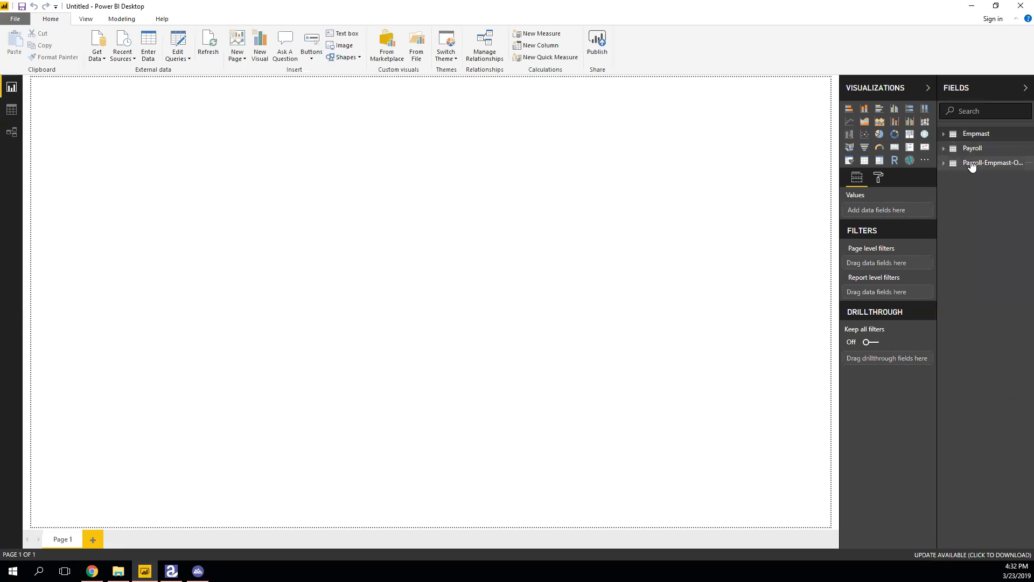
left_click(974, 163)
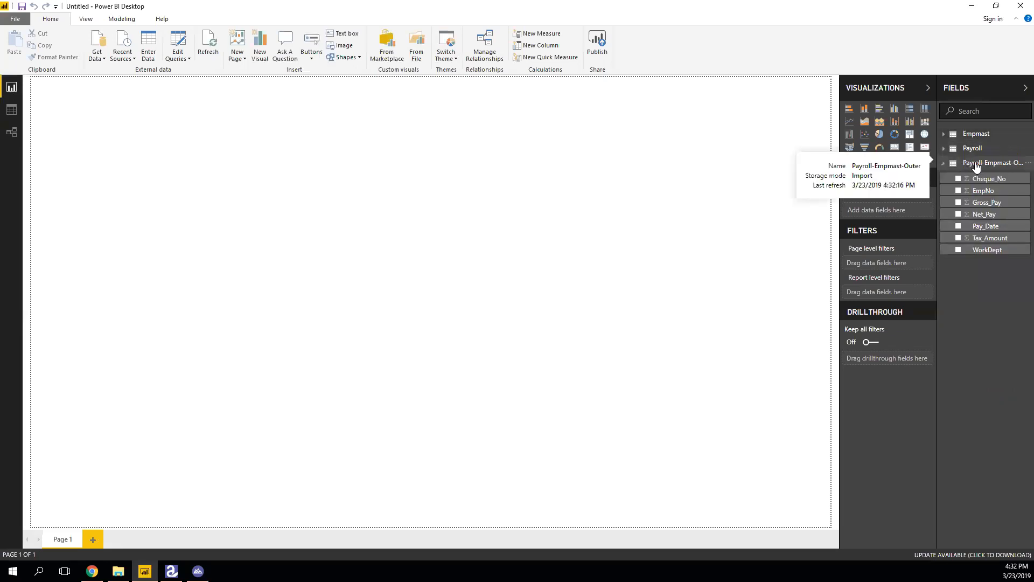
left_click(976, 163)
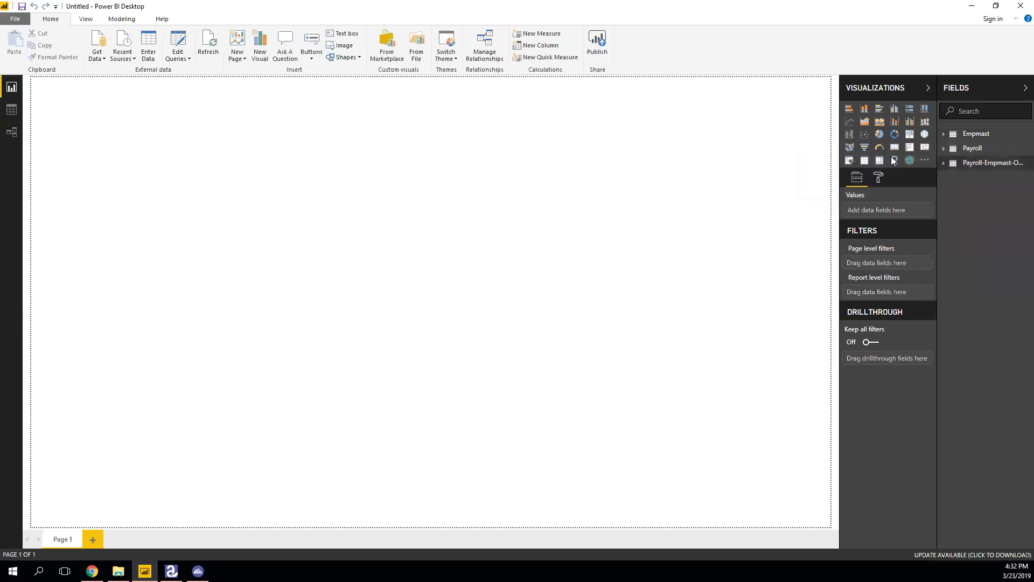
left_click(956, 165)
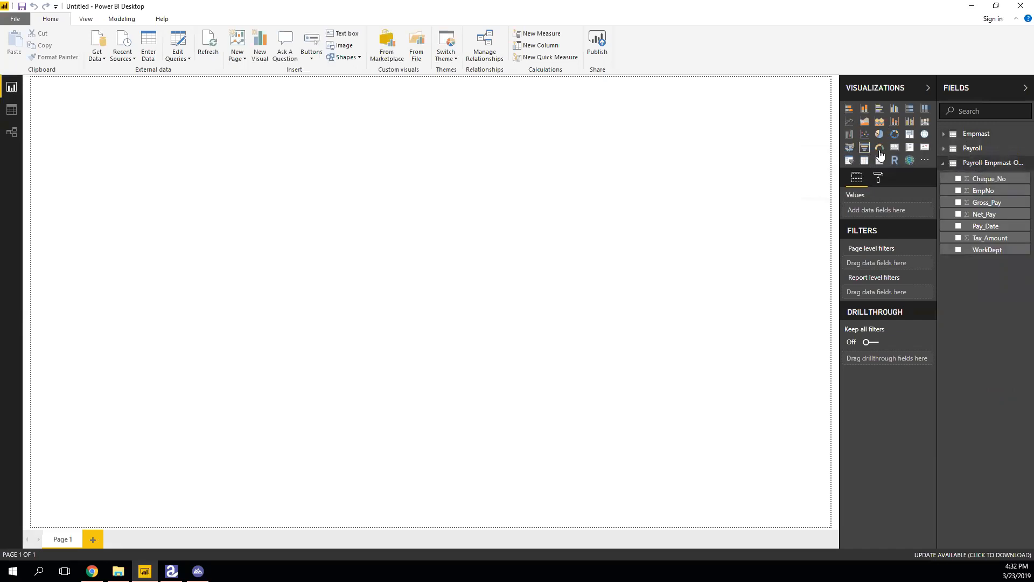
Build a clustered column chart with EmpNo on the axis and Gross_Pay as the value.
left_click(864, 108)
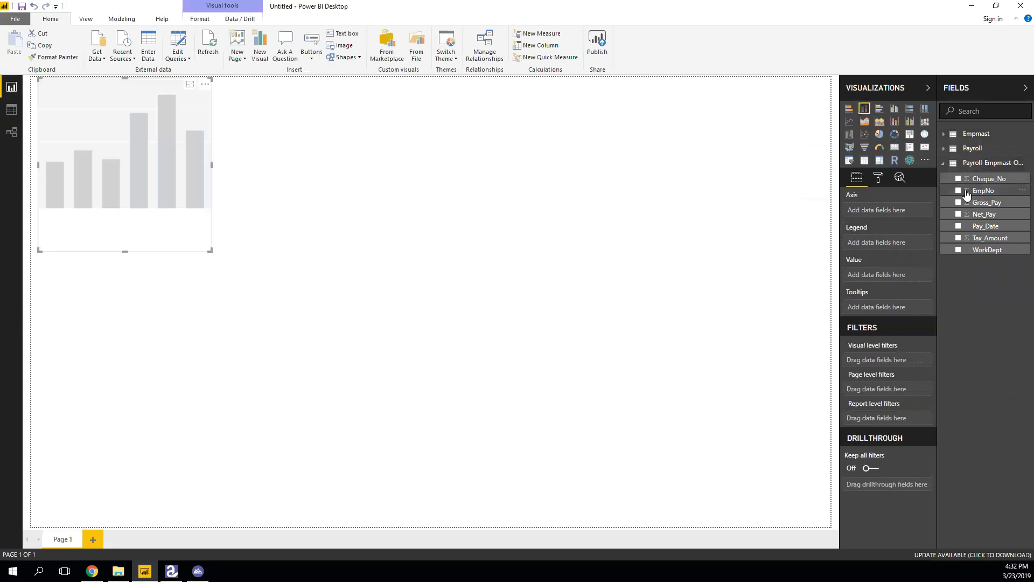
left_click_drag(959, 192, 879, 214)
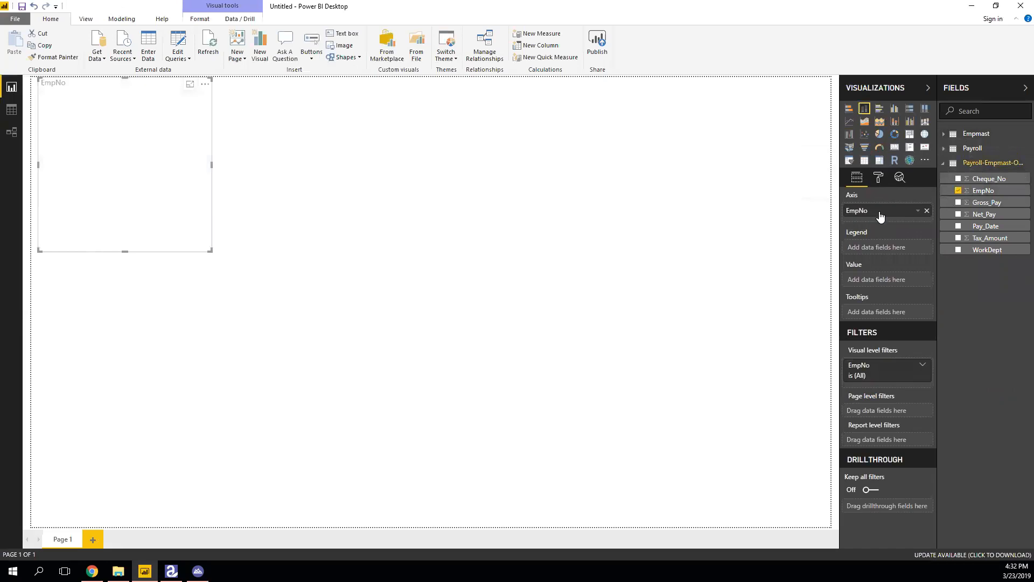
left_click_drag(979, 205, 885, 279)
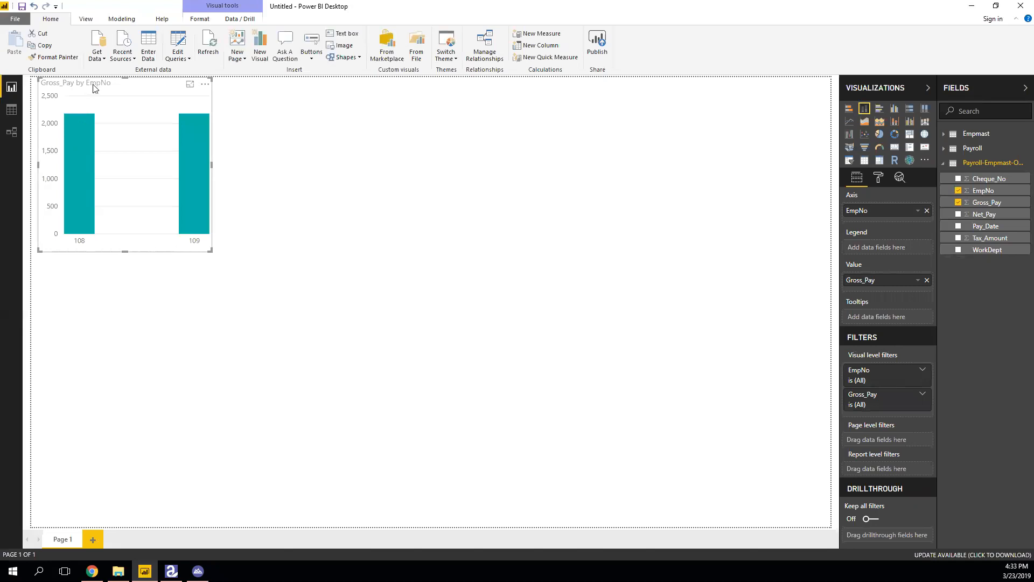
left_click(878, 179)
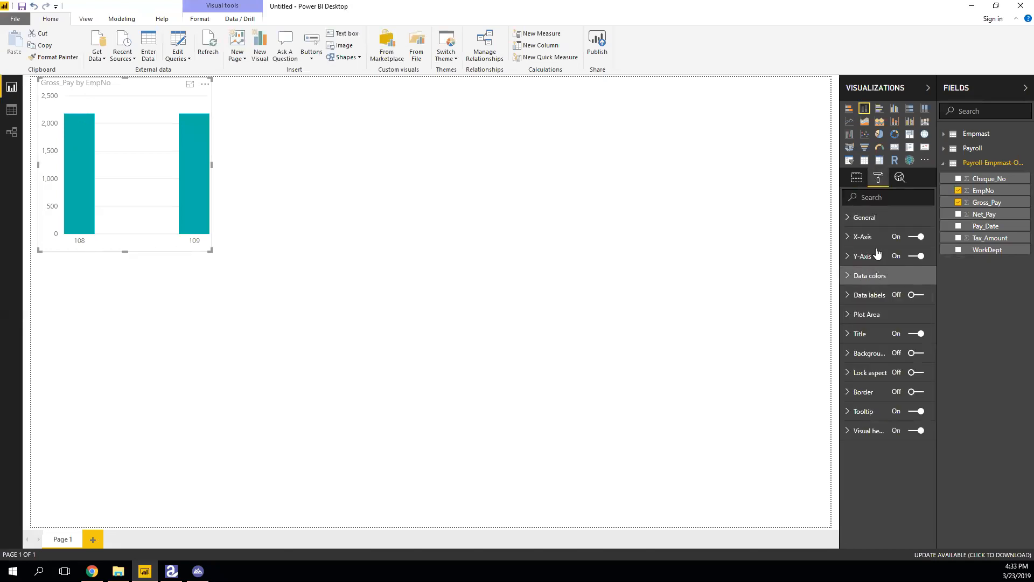
left_click(875, 217)
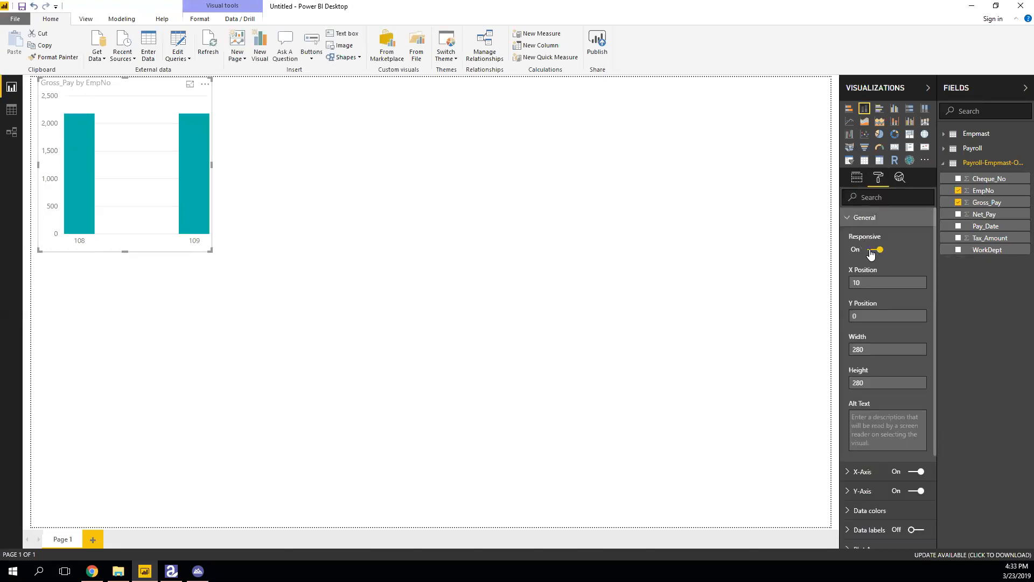
right_click(69, 81)
mouse_move(98, 100)
left_click(339, 166)
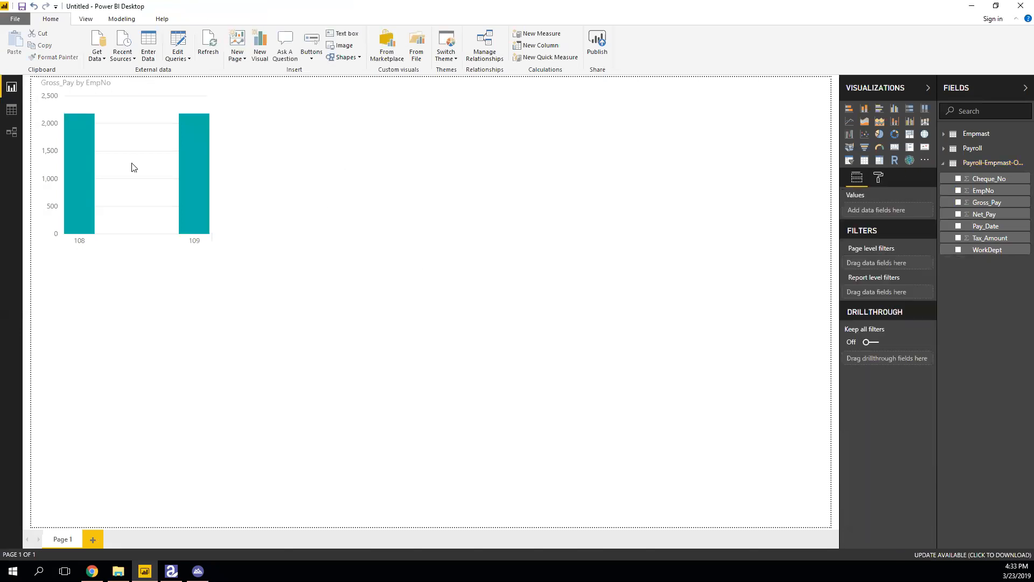
Add an empty pie chart and convert the Gross_Pay by EmpNo chart into a treemap.
left_click(878, 135)
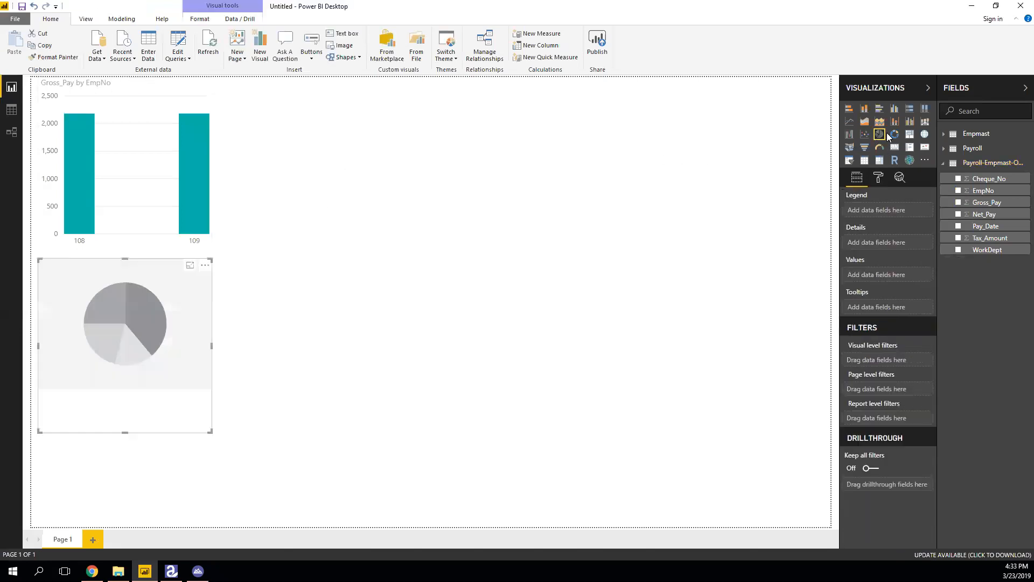
left_click(159, 200)
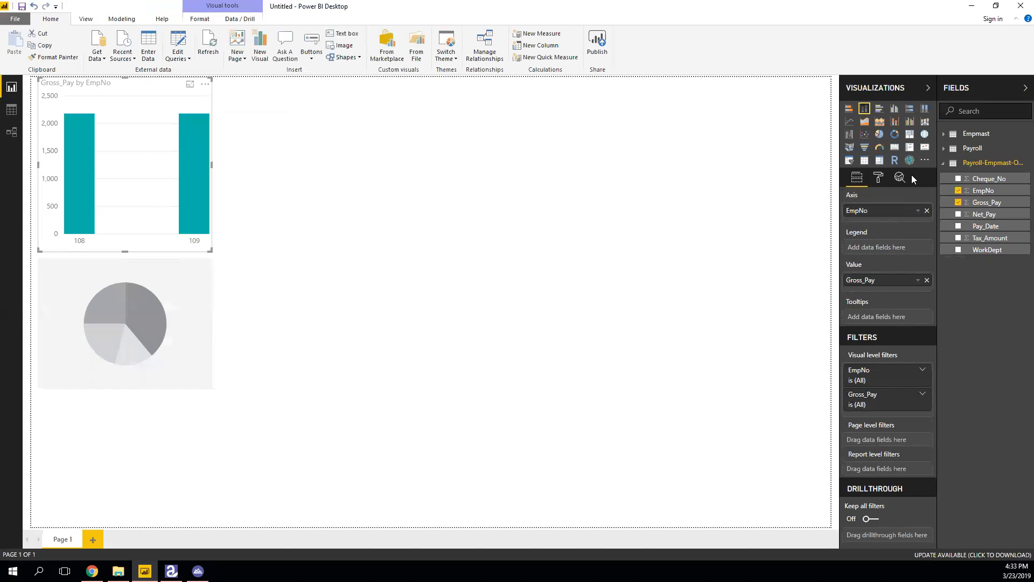
left_click(880, 137)
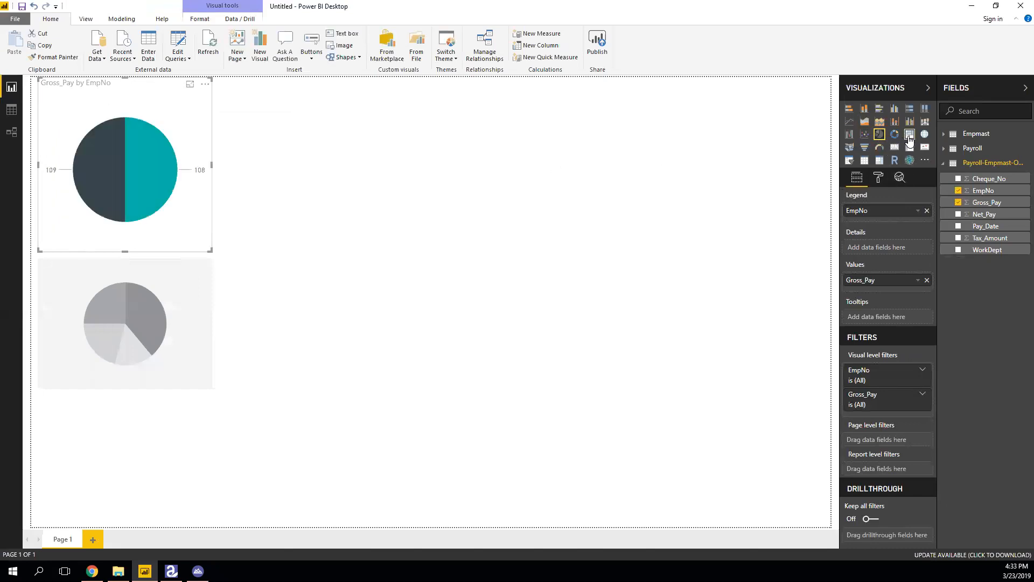
left_click(909, 137)
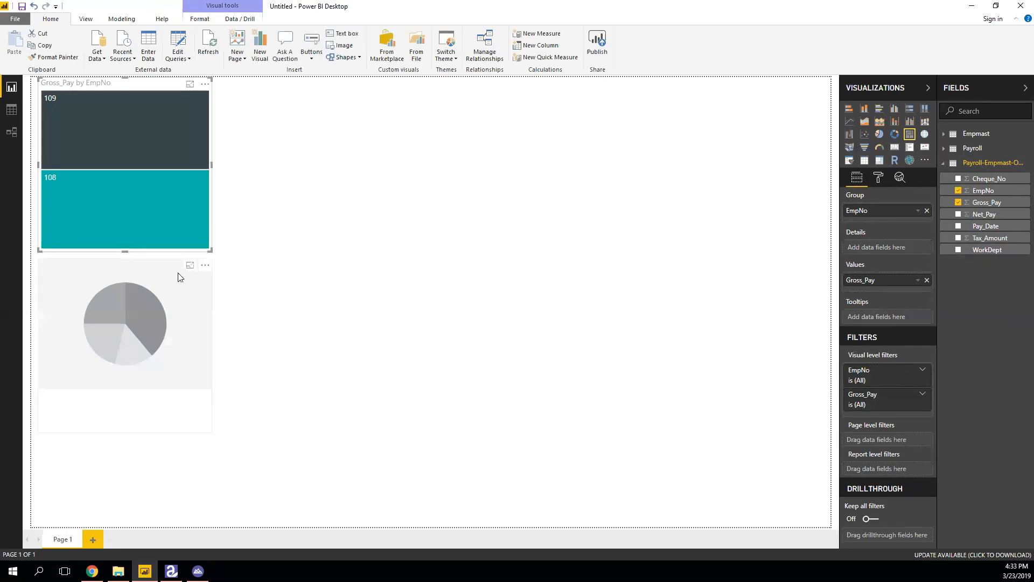
left_click(191, 275)
left_click(205, 266)
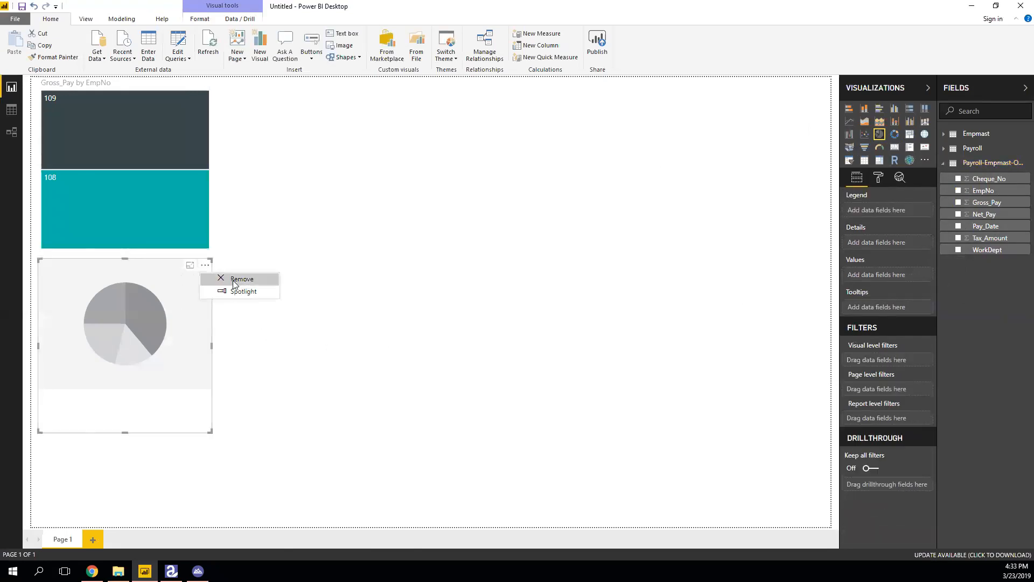
Remove the empty pie chart, add Pages 2 and 3, then reopen the Power Query Editor from Data view.
left_click(237, 280)
left_click(92, 539)
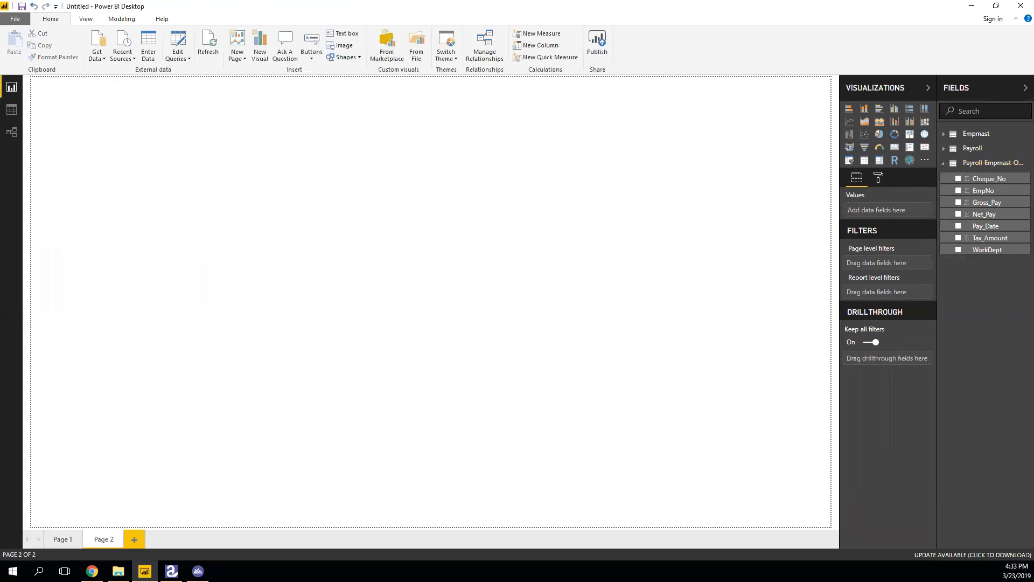
left_click(134, 539)
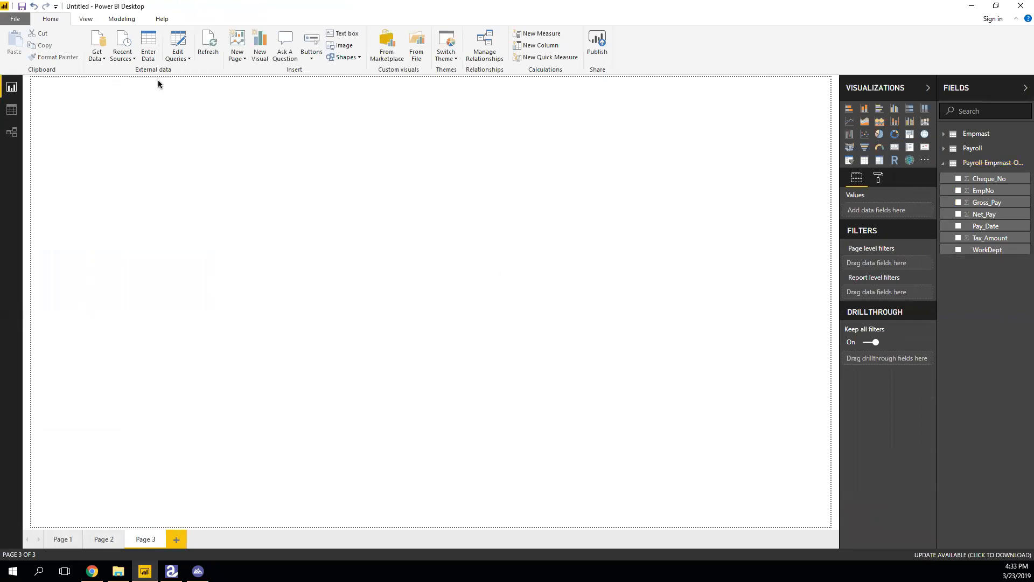
left_click(11, 110)
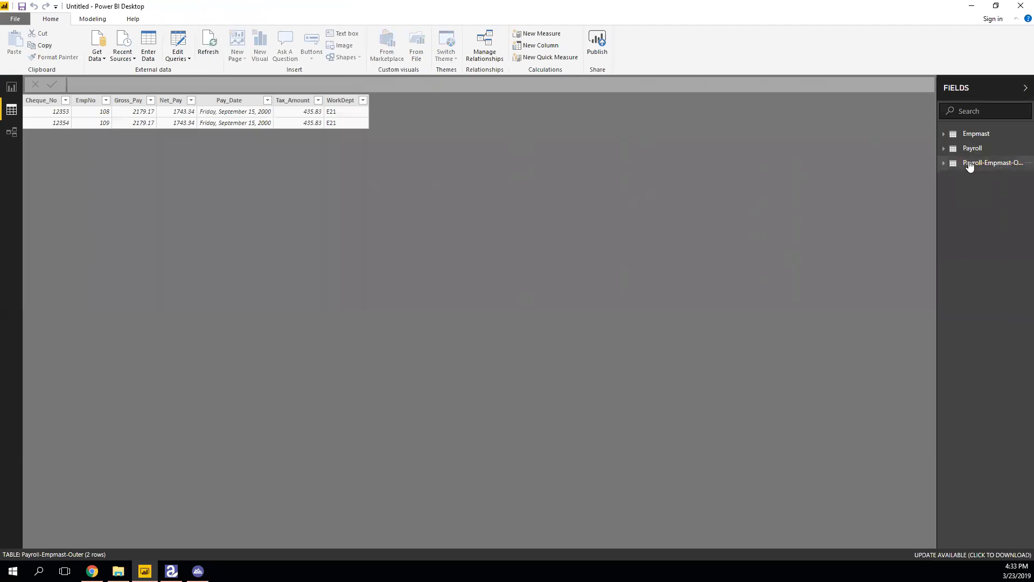
left_click(176, 43)
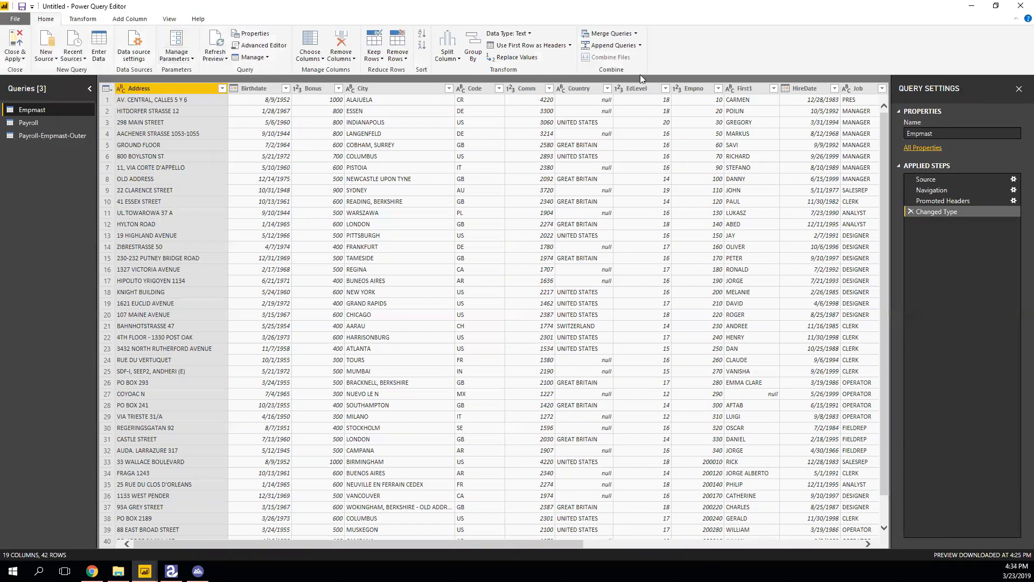
Merge Payroll with Empmast as a new query, inner-joined on EmpNo = Empno.
left_click(636, 34)
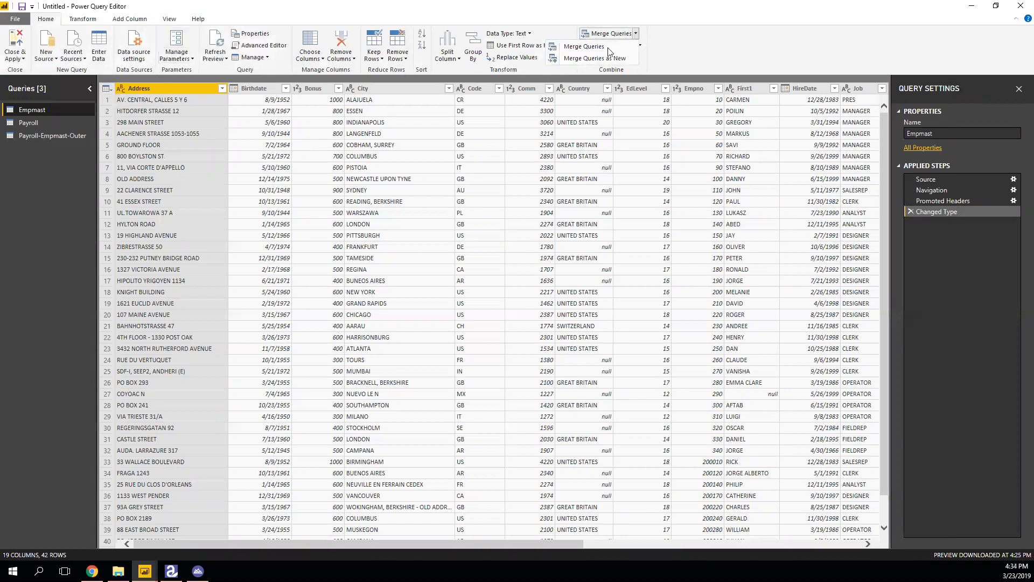
left_click(598, 57)
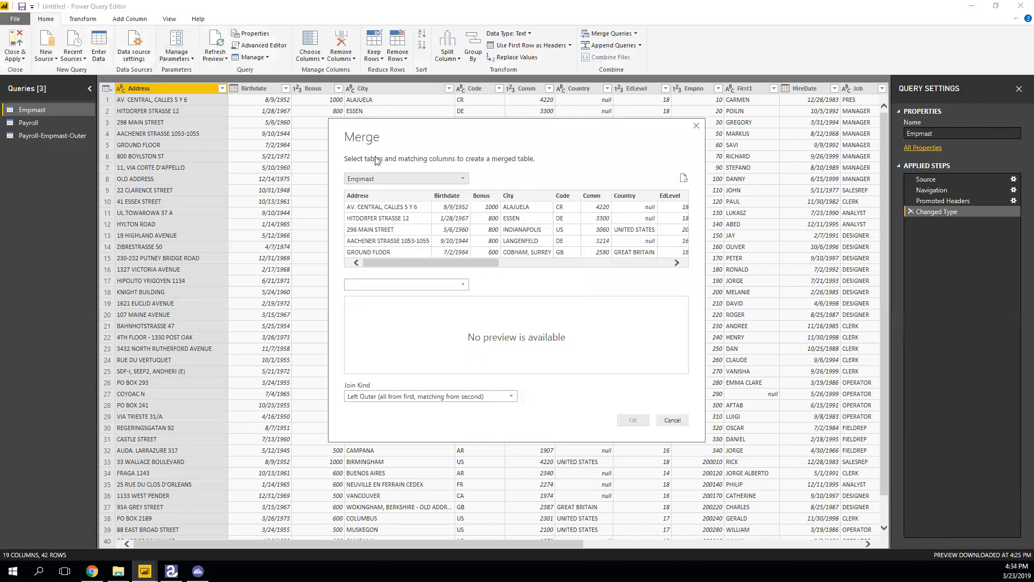
left_click(381, 182)
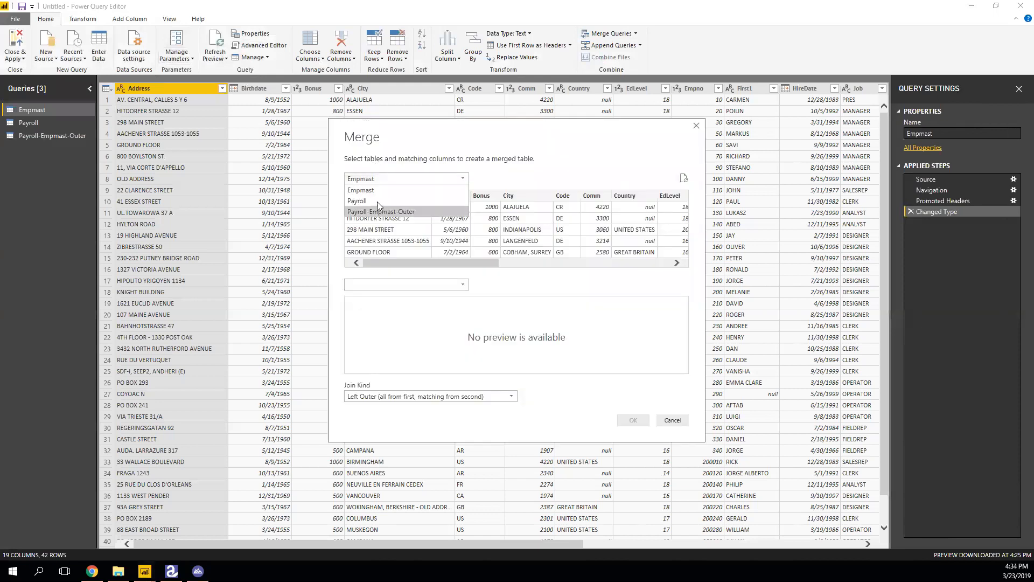
left_click(377, 201)
left_click(404, 285)
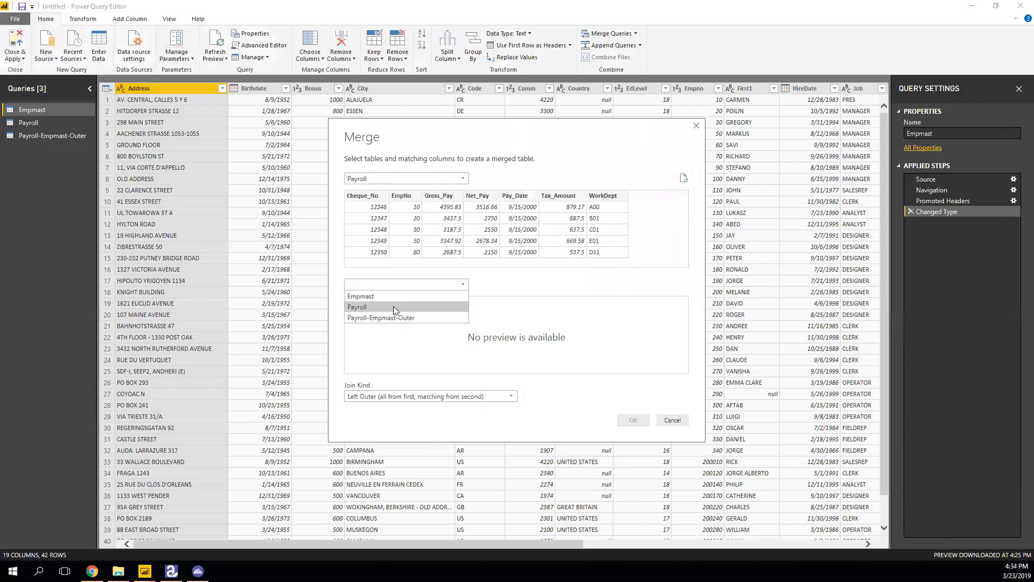
left_click(384, 296)
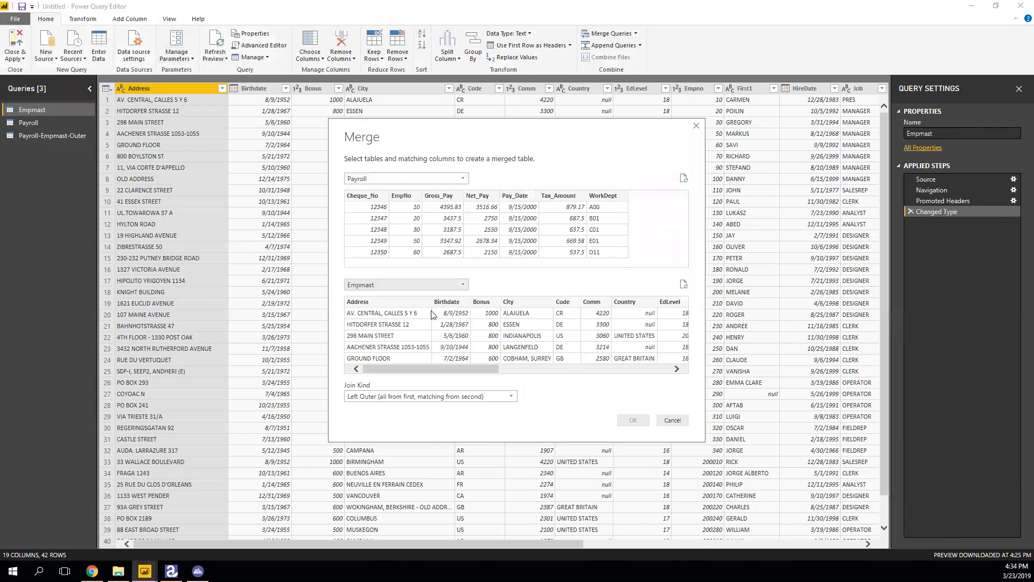
left_click(411, 196)
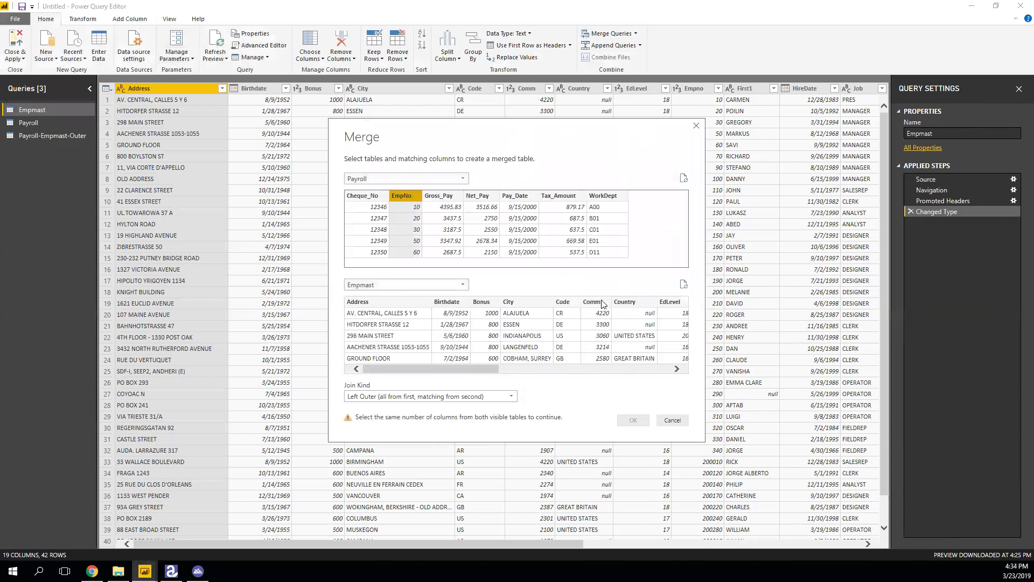
left_click_drag(487, 375, 539, 373)
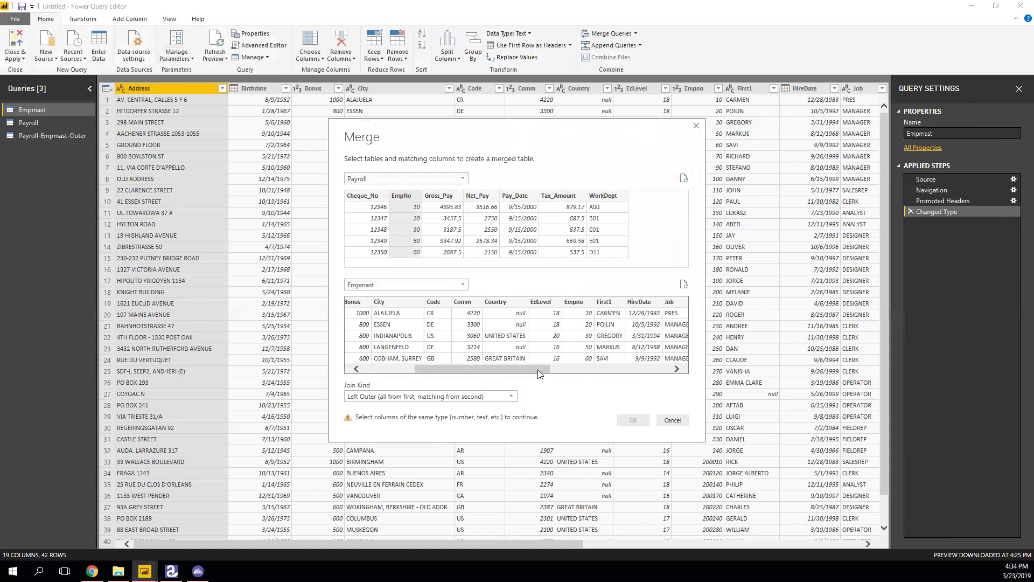
left_click(571, 303)
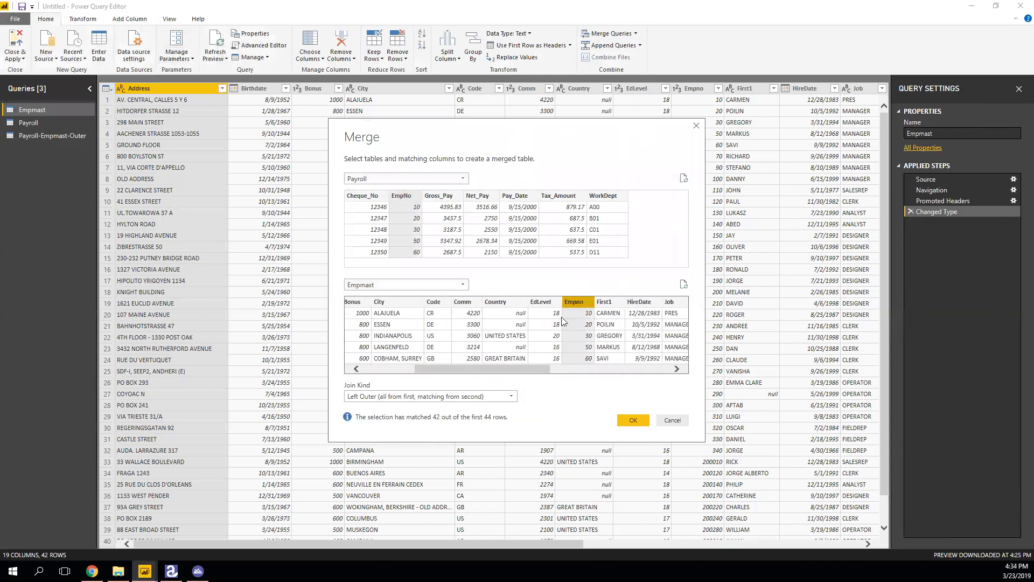
left_click(484, 396)
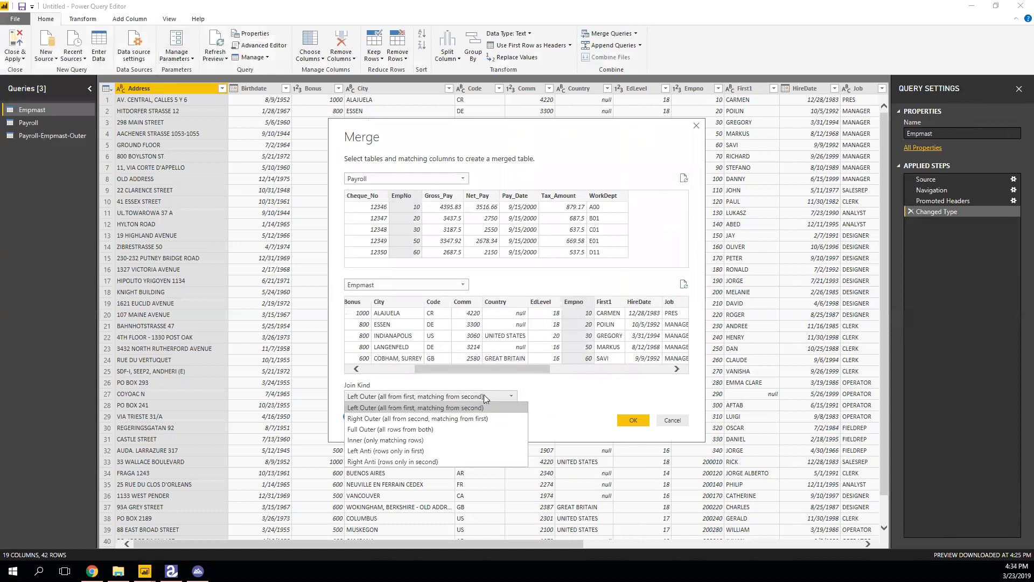
left_click(425, 440)
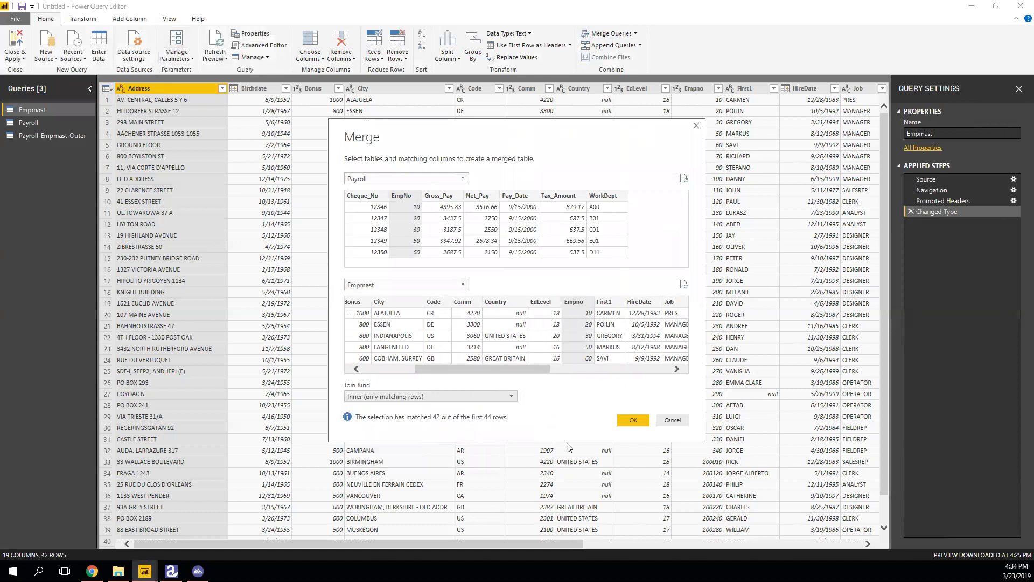
left_click(634, 421)
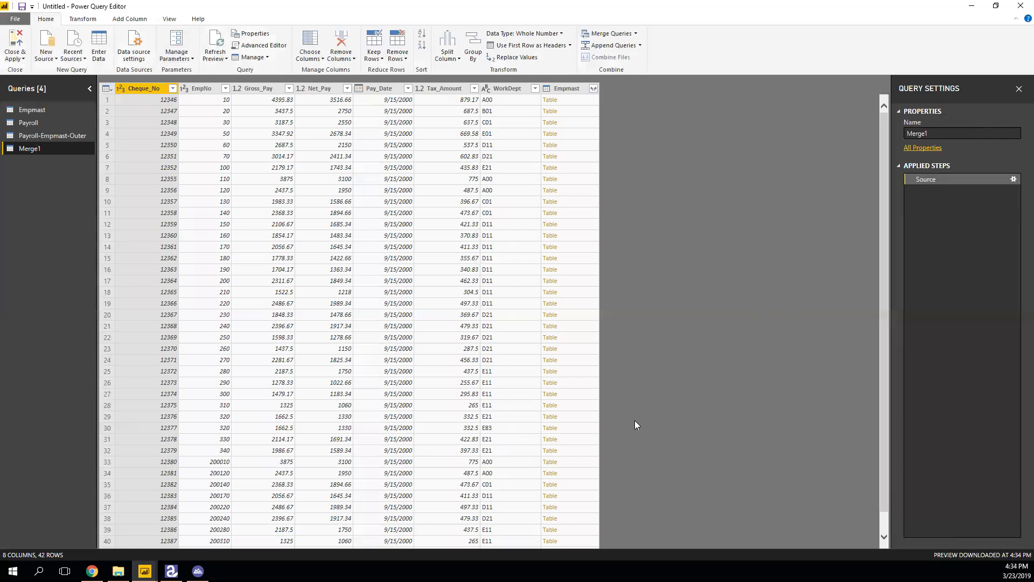
Look over Merge1's Gross_Pay values and expandable Empmast columns without changing anything.
left_click(290, 89)
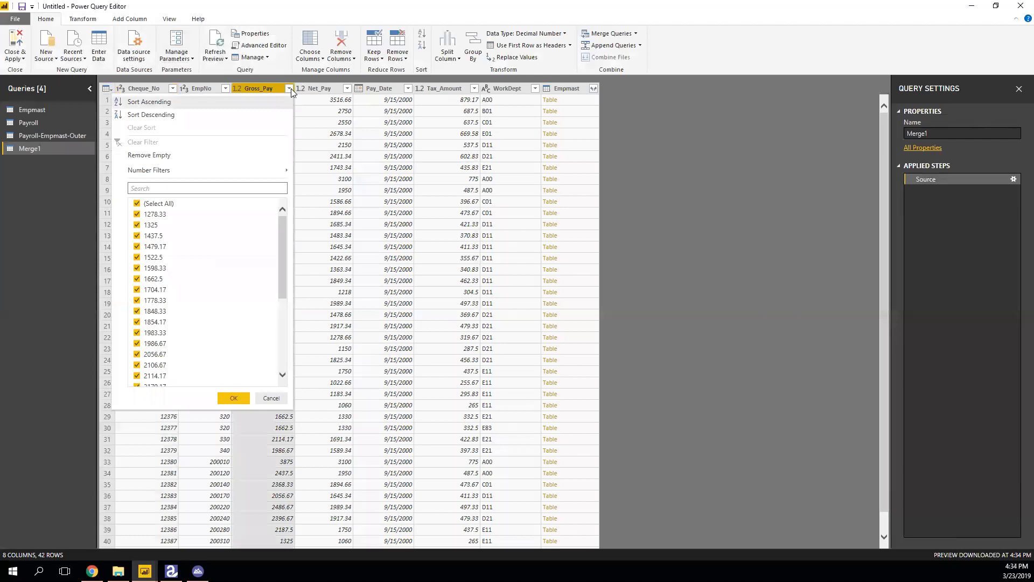
left_click(290, 91)
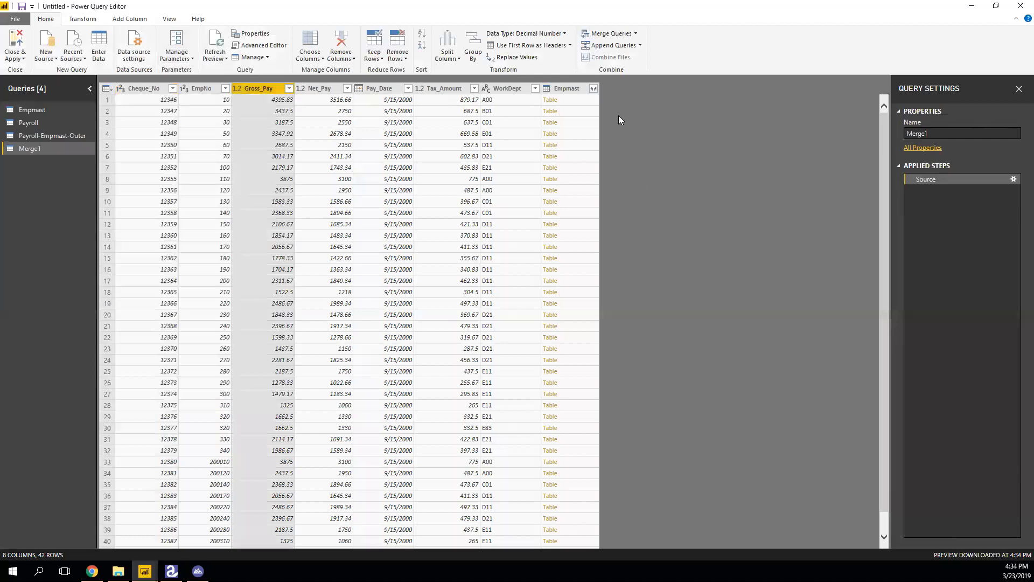
left_click(594, 88)
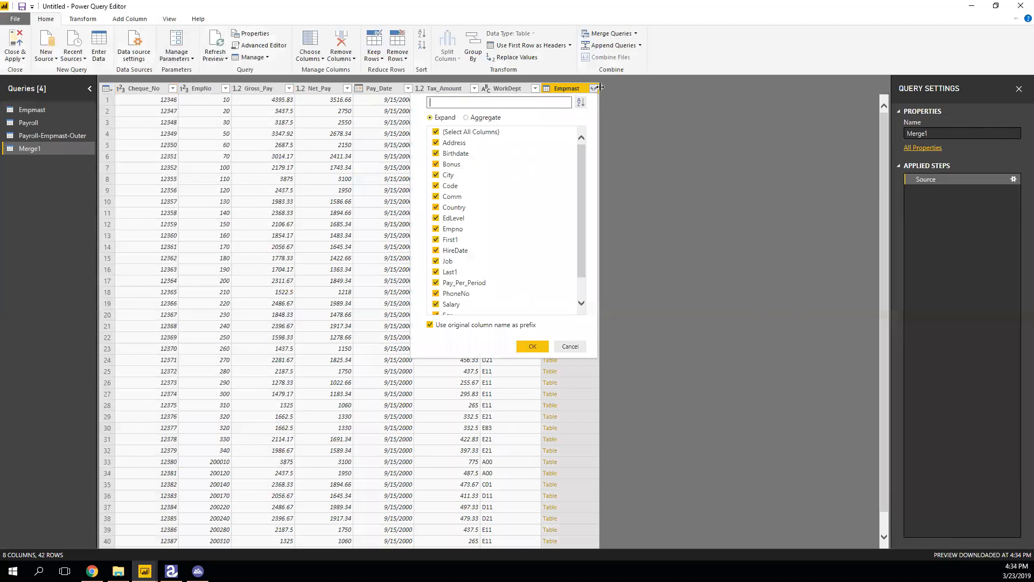
left_click(659, 202)
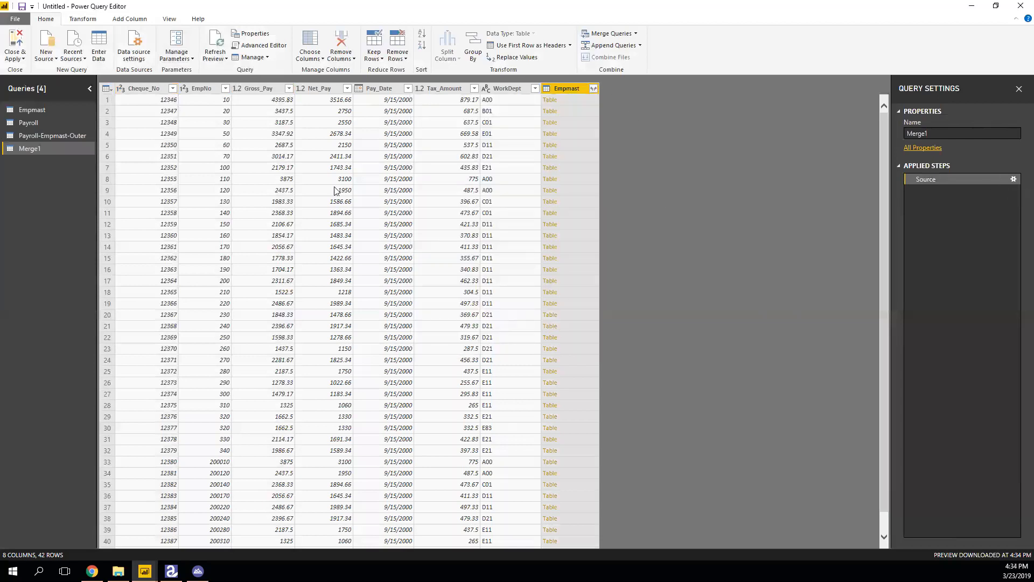
Delete the Merge1 query and select the Payroll query.
right_click(42, 148)
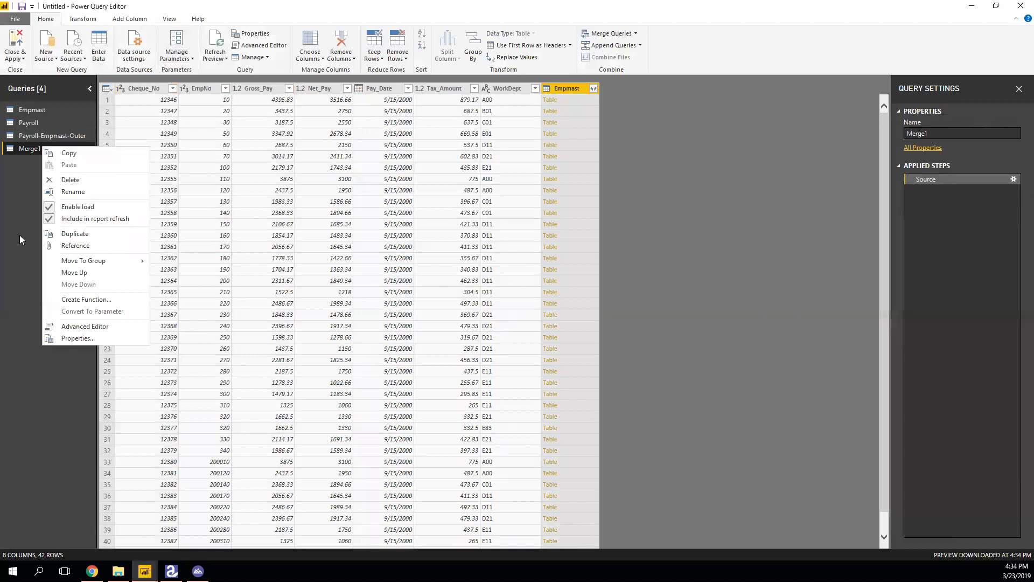
left_click(26, 300)
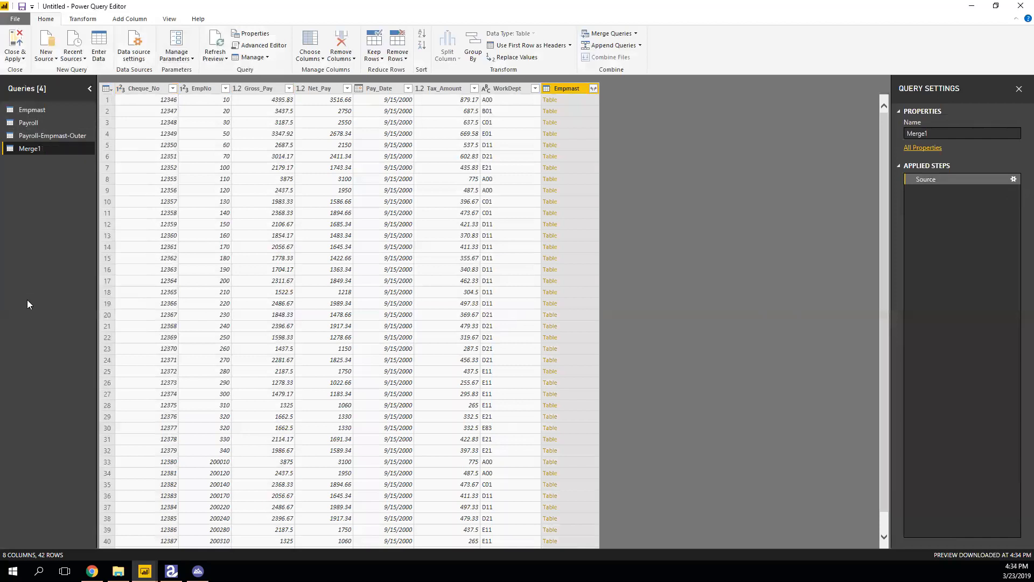
right_click(32, 152)
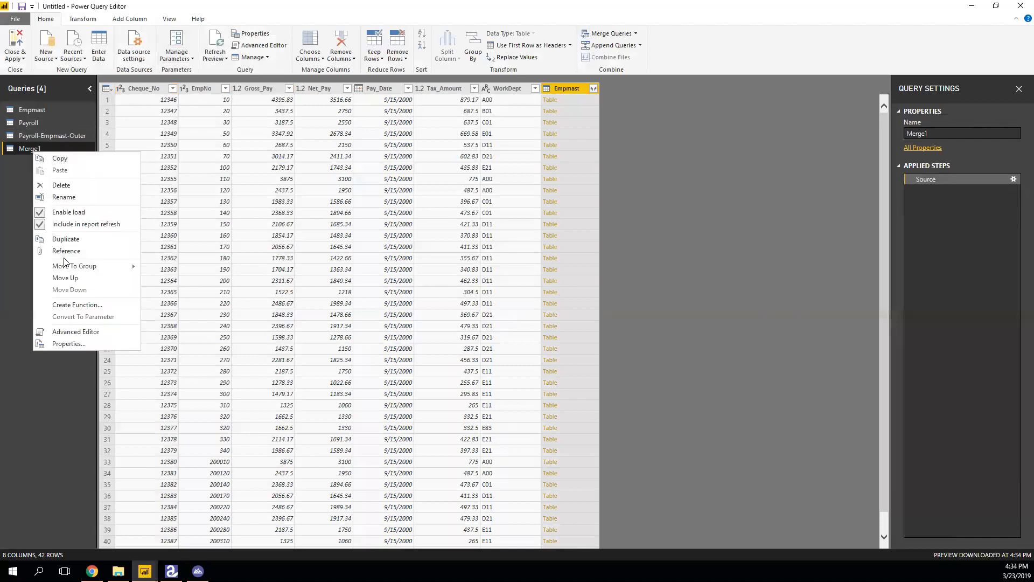
left_click(62, 186)
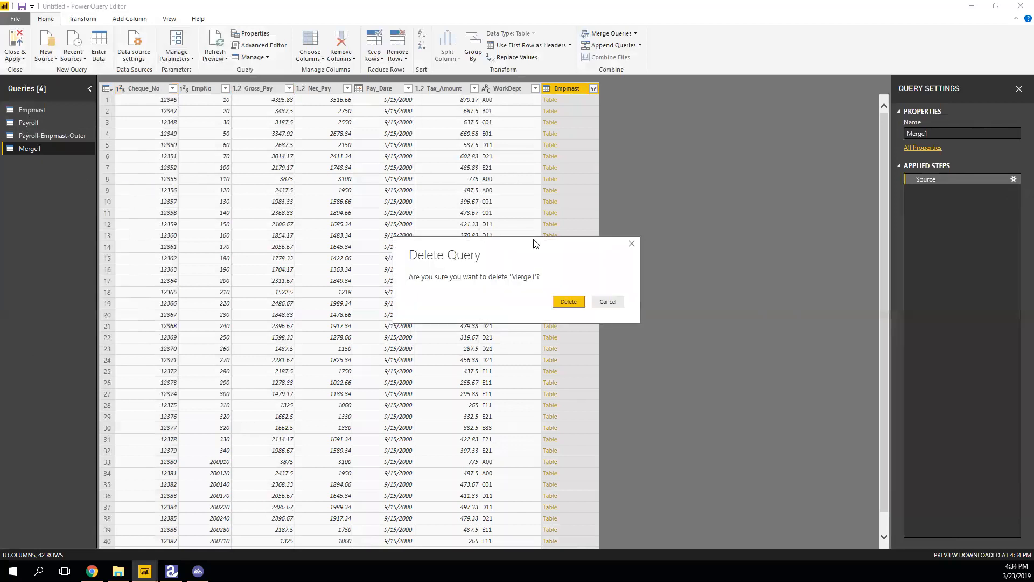
left_click(569, 301)
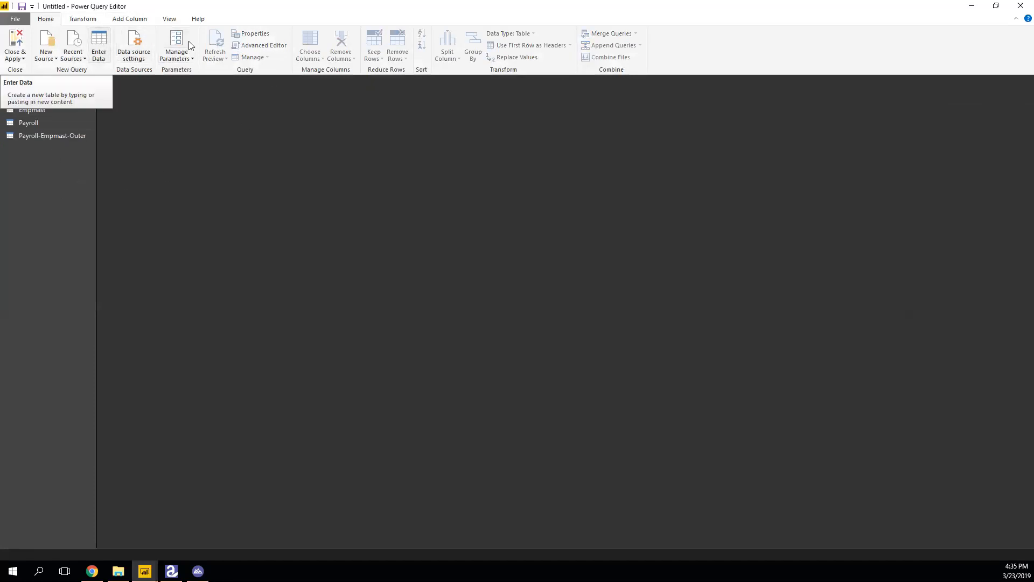
left_click(38, 122)
Cancel the merge started from Payroll and start a Merge as New from the Empmast query.
left_click(631, 34)
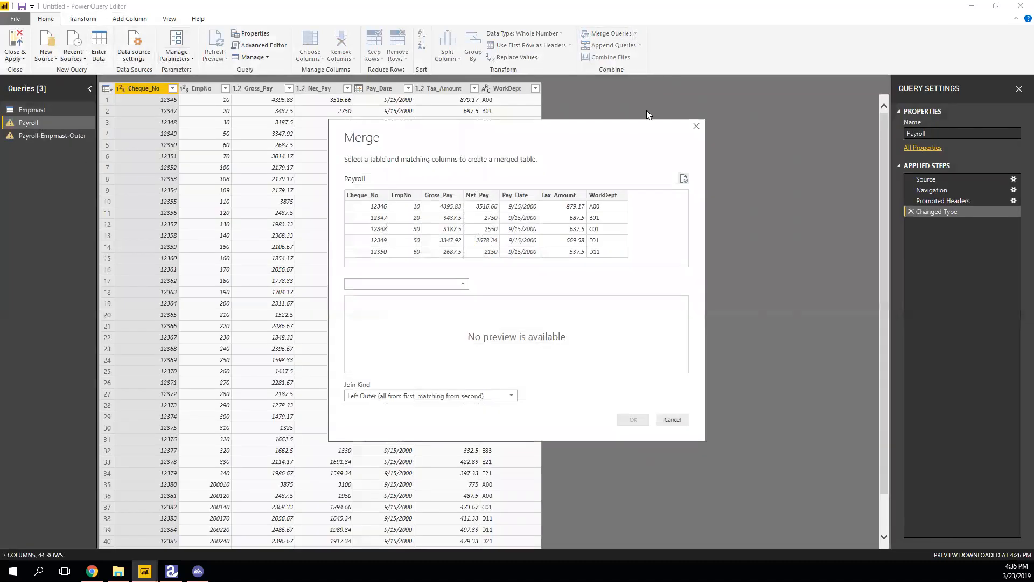
left_click(696, 127)
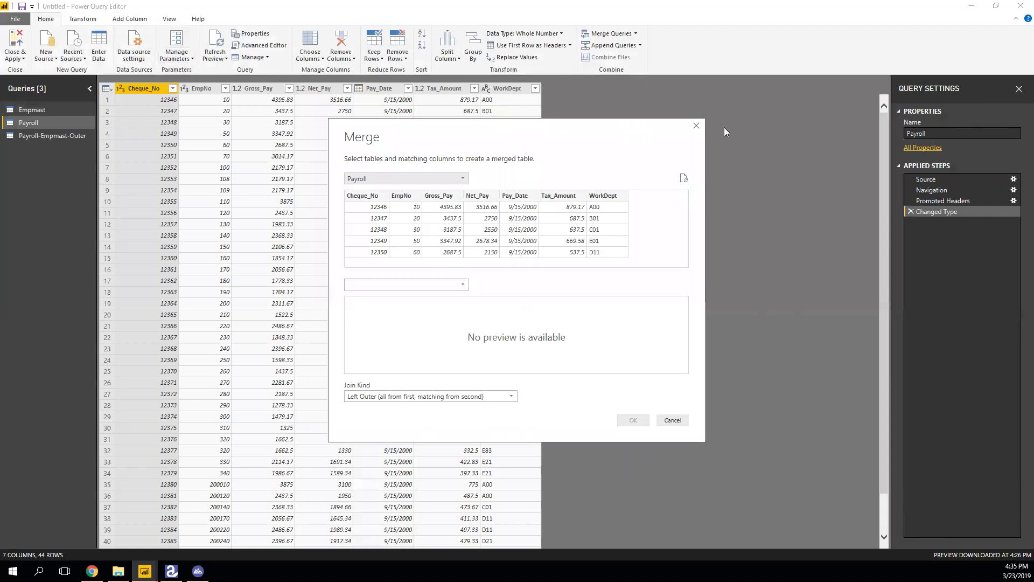
left_click(696, 126)
left_click(64, 112)
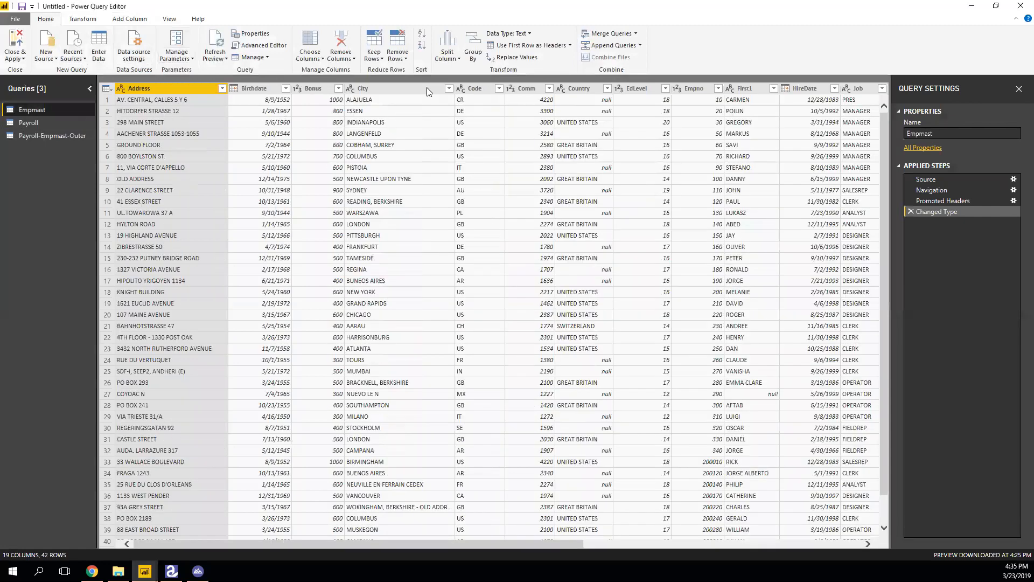
left_click(635, 34)
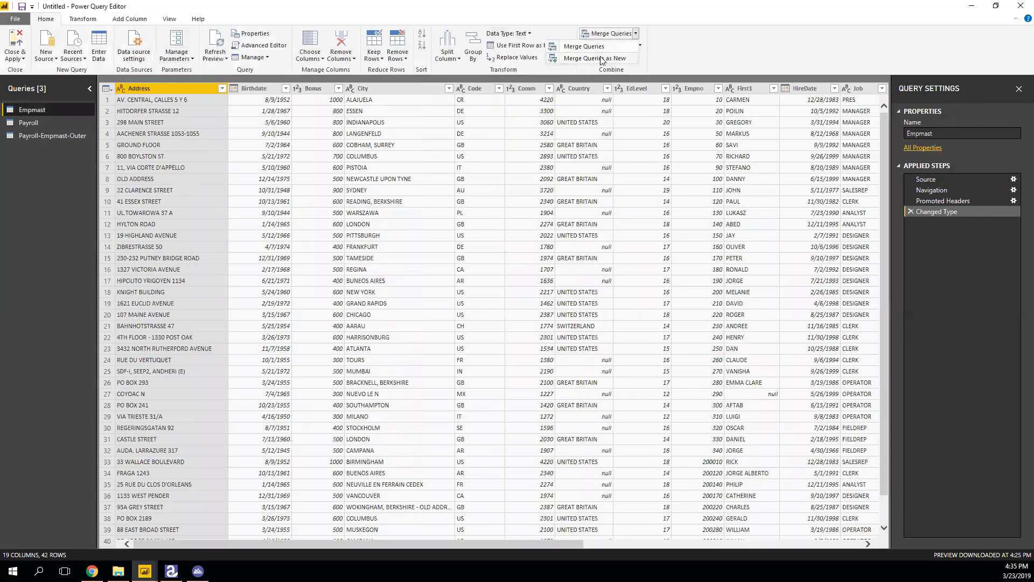
left_click(605, 58)
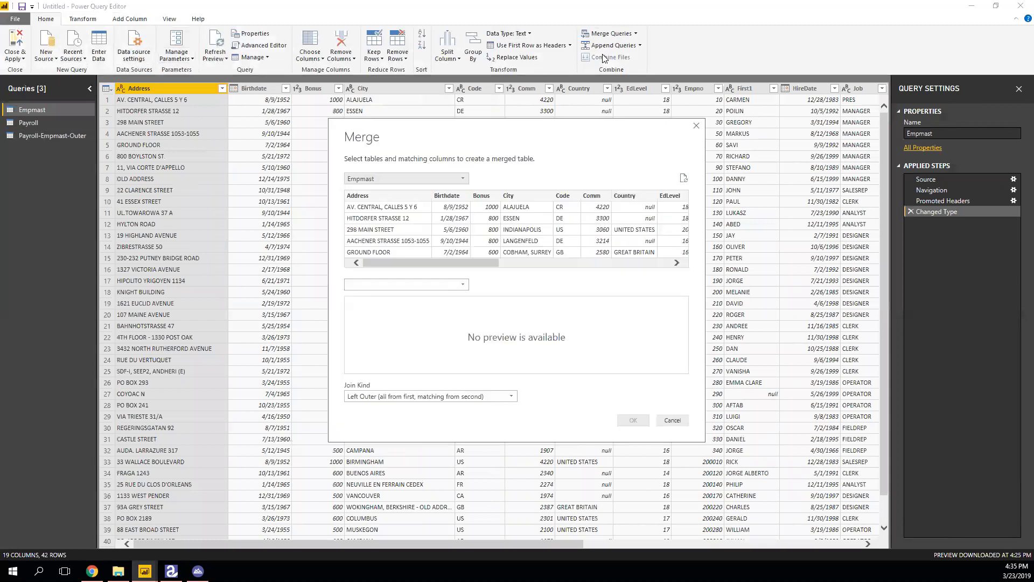
Inner-join Empmast with Payroll on Empno and EmpNo, creating a 41-row Merge1 query.
left_click(459, 181)
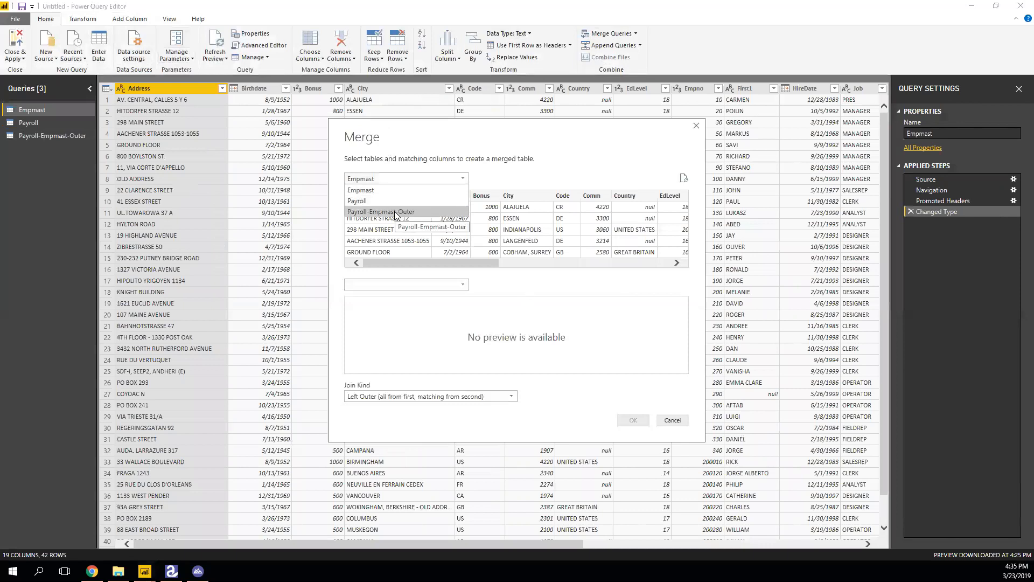
left_click(383, 199)
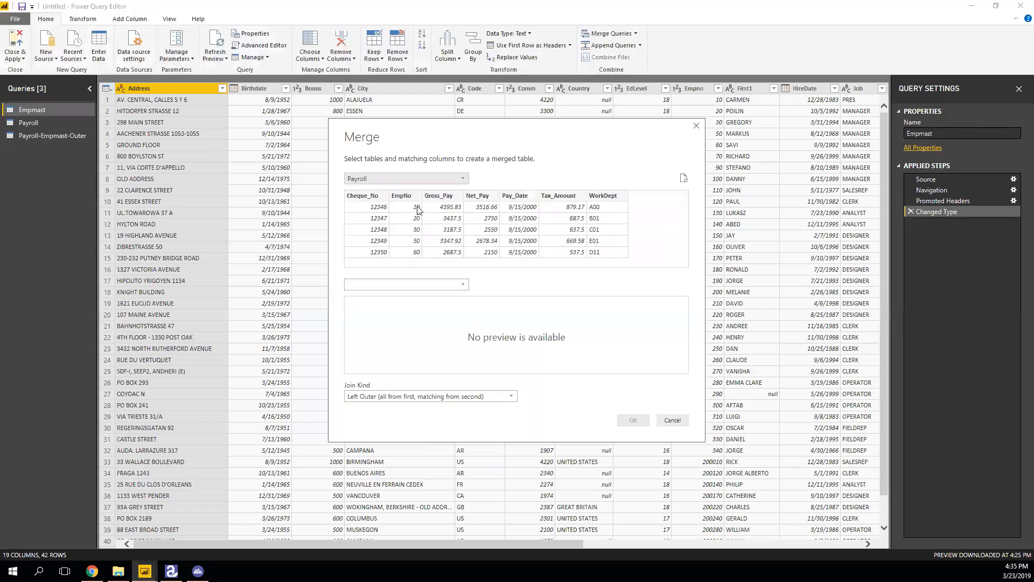
left_click(417, 182)
left_click(395, 190)
left_click(408, 283)
left_click(382, 307)
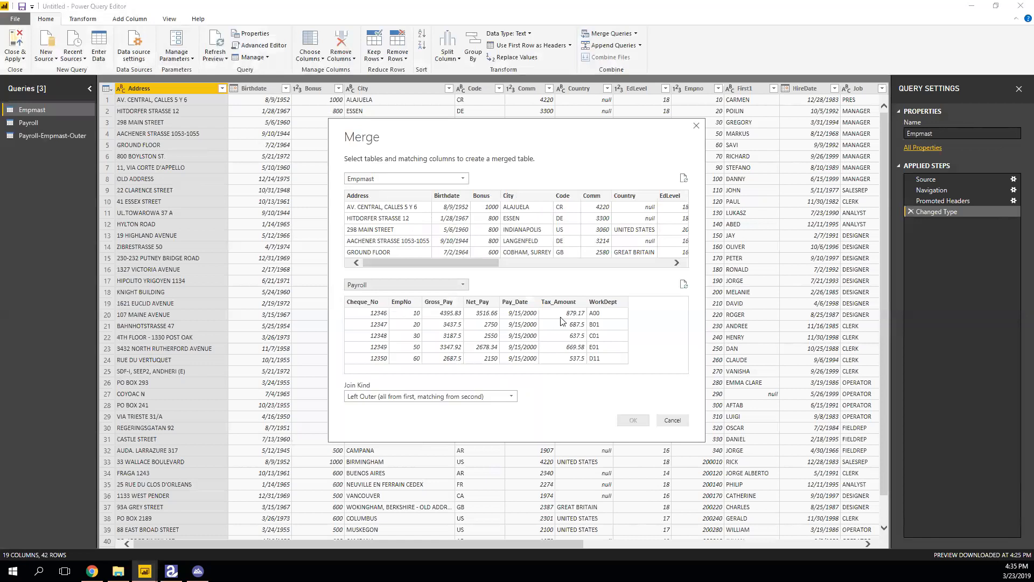
left_click(403, 304)
left_click_drag(491, 265, 542, 264)
left_click(580, 222)
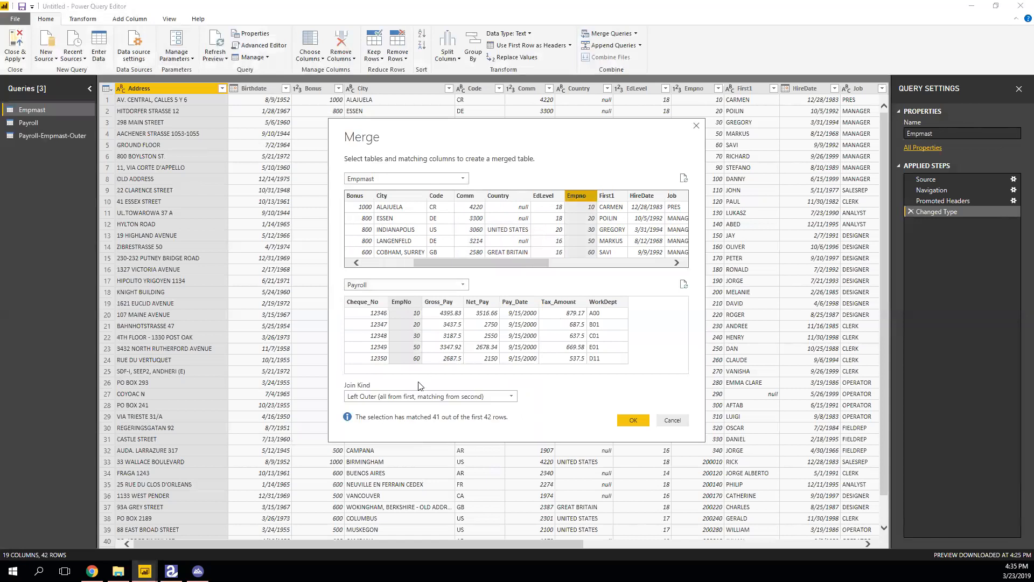
left_click(428, 396)
left_click(405, 440)
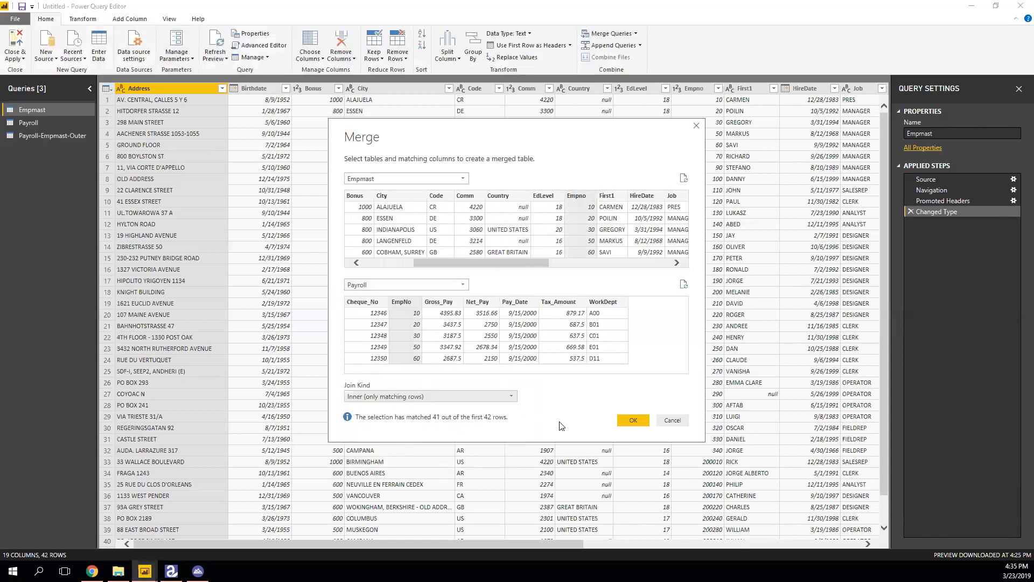
left_click(633, 421)
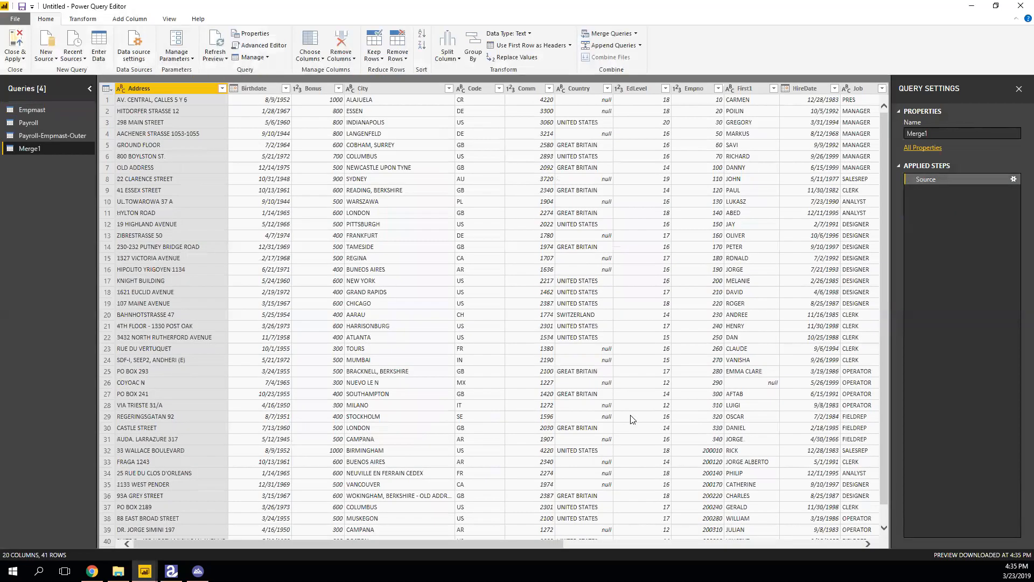
Remove the columns from City through Job from Merge1.
left_click_drag(557, 544, 881, 543)
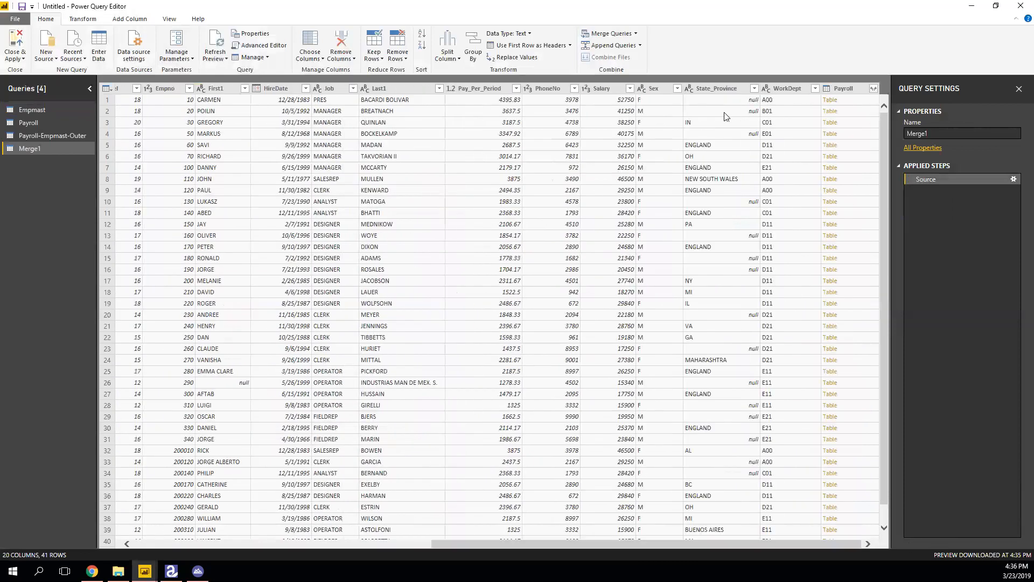
left_click_drag(608, 541, 215, 531)
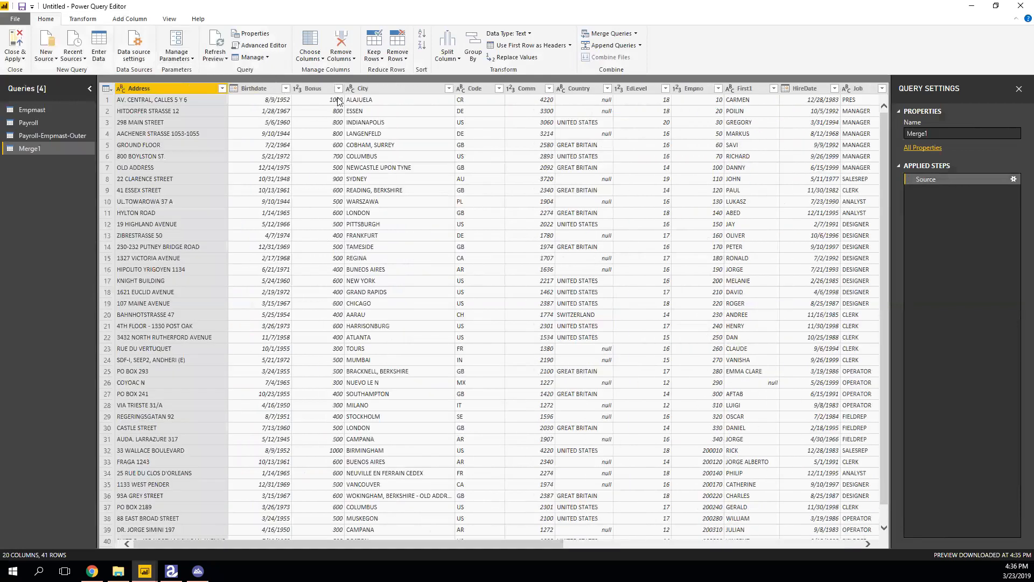
left_click(395, 92)
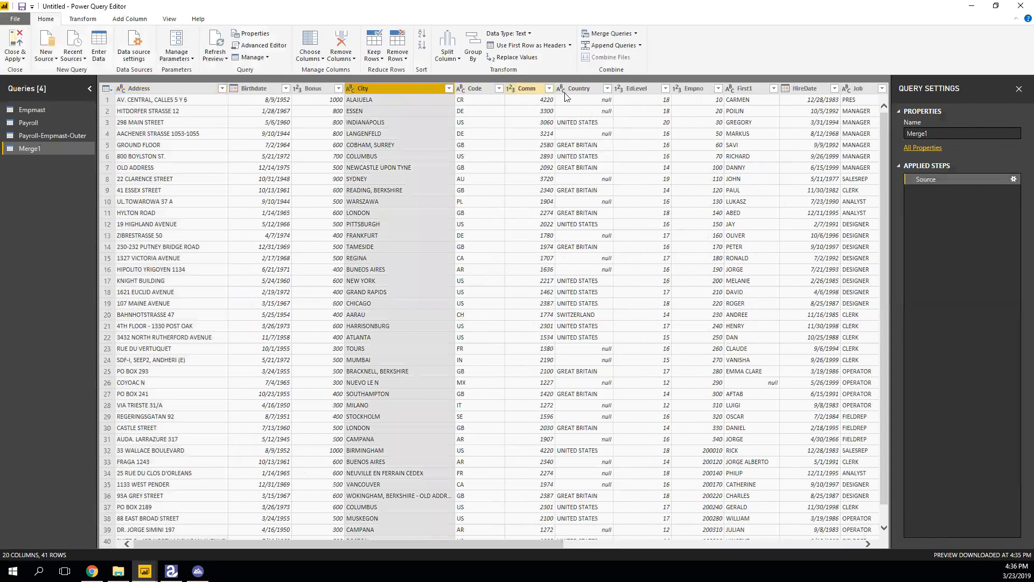
left_click(595, 92, "shift")
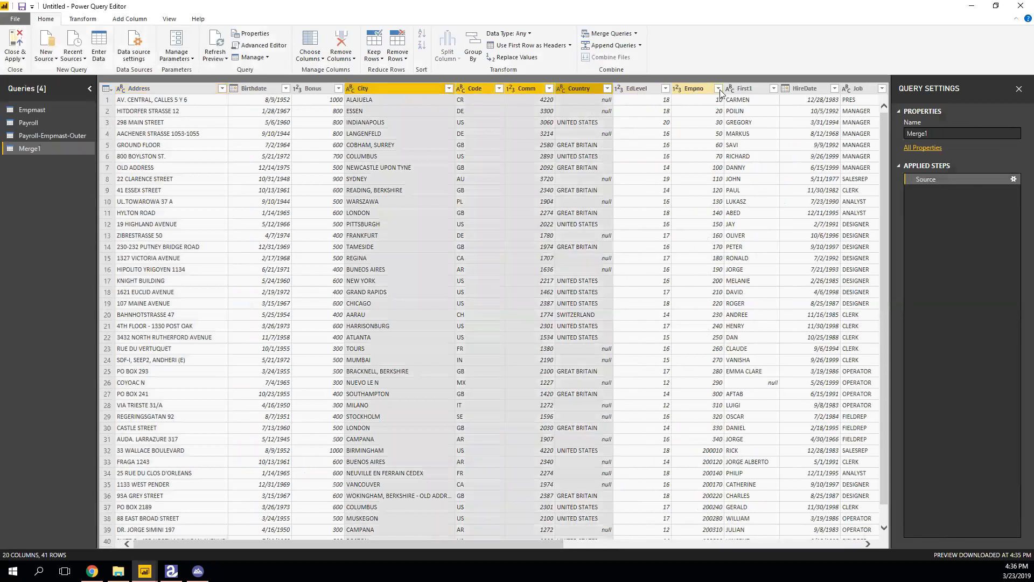
left_click(860, 91, "shift")
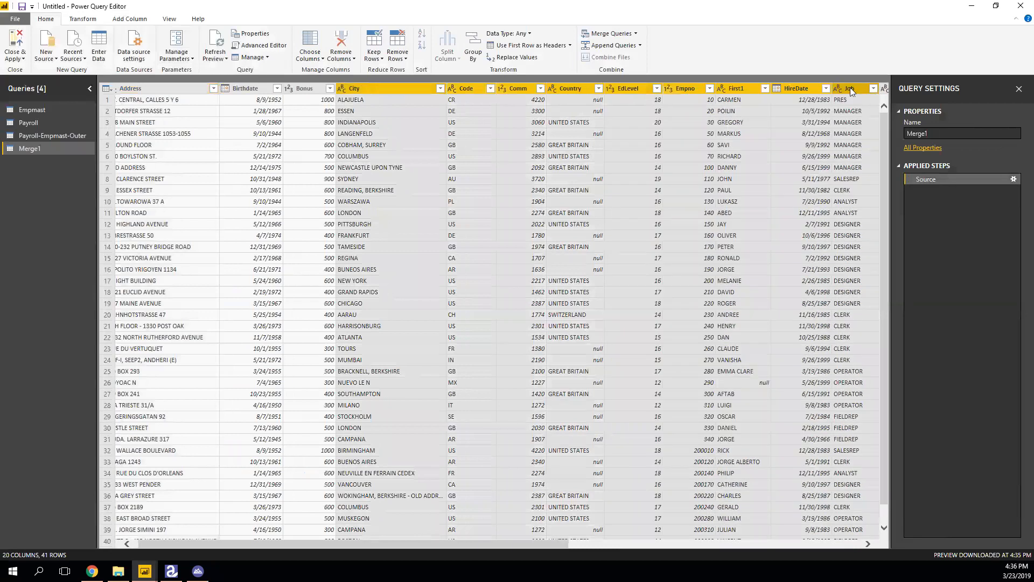
right_click(851, 90)
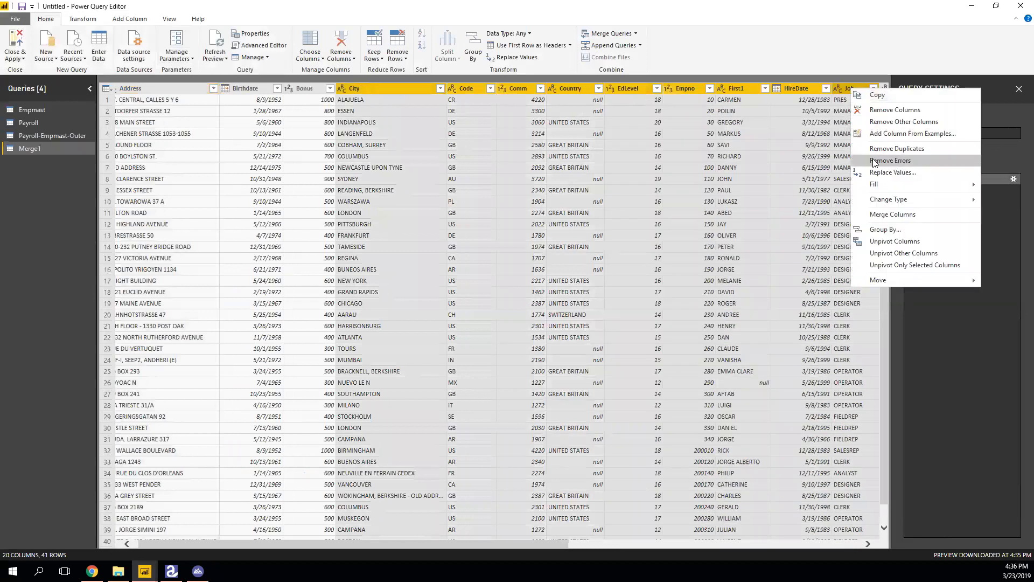
left_click(899, 110)
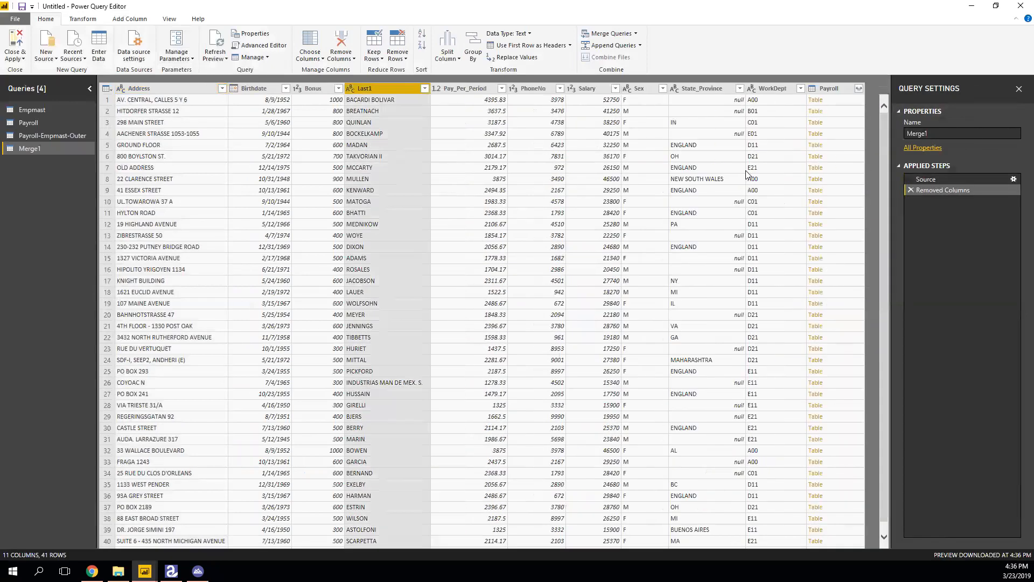
Remove the columns from Pay_Per_Period through State_Province.
left_click(473, 88)
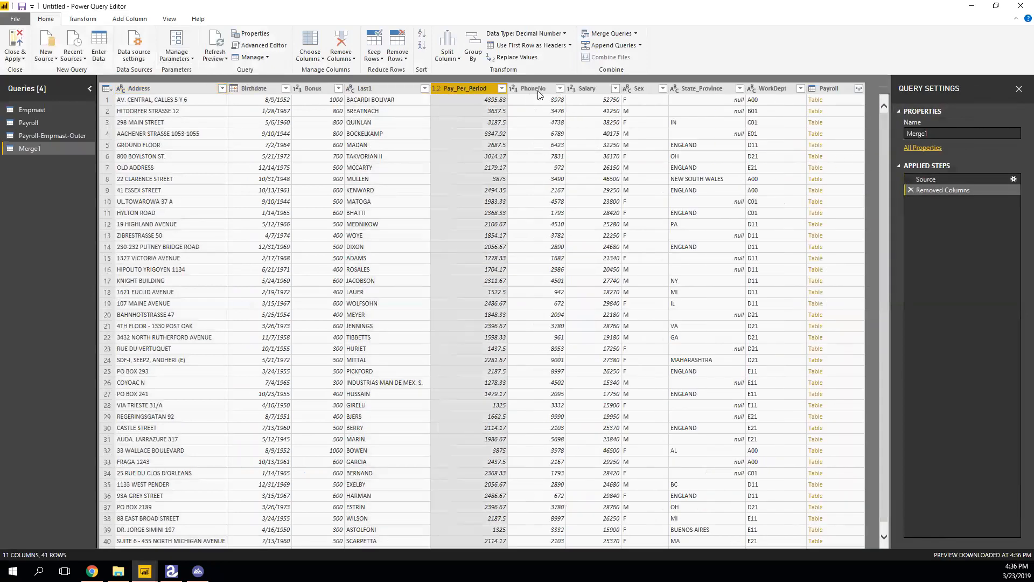
left_click(707, 89, "shift")
right_click(705, 88)
left_click(732, 111)
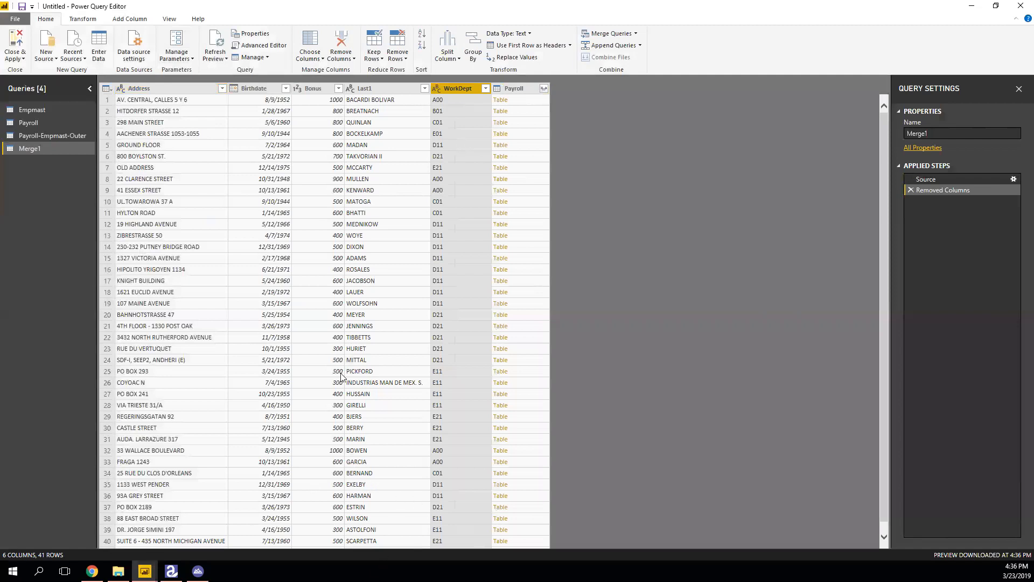
Inspect the OLD ADDRESS value and the full details of row 7.
left_click(150, 168)
key("Left")
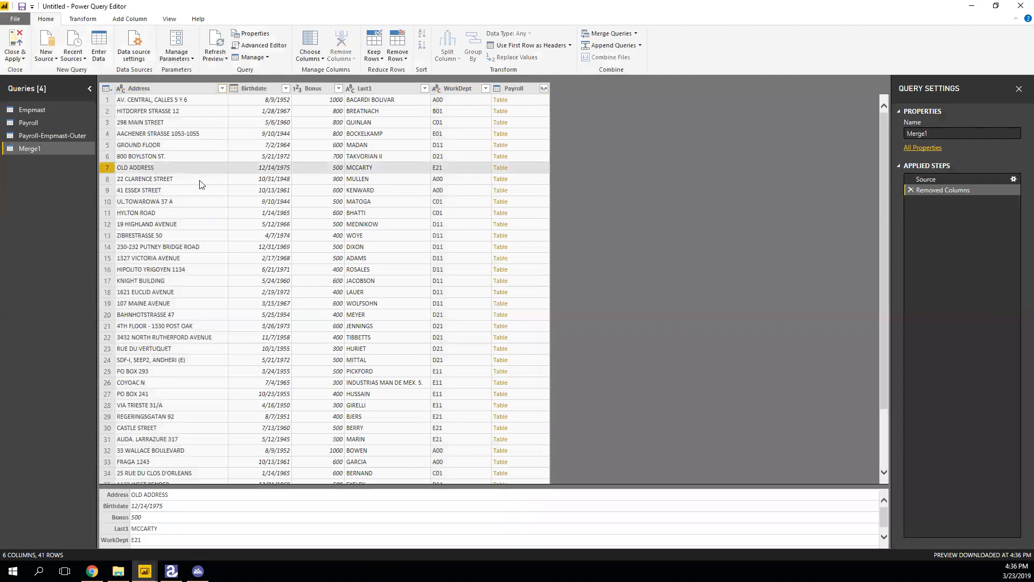
key("Right")
key("Left")
key("Right")
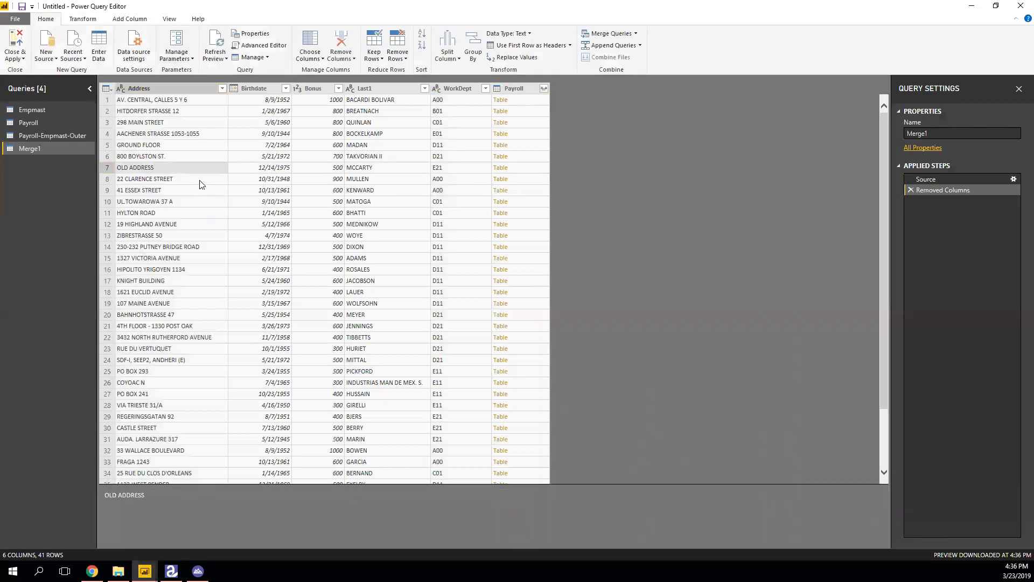
Aggregate the nested Payroll tables into only Sum of Gross_Pay per employee.
left_click(316, 55)
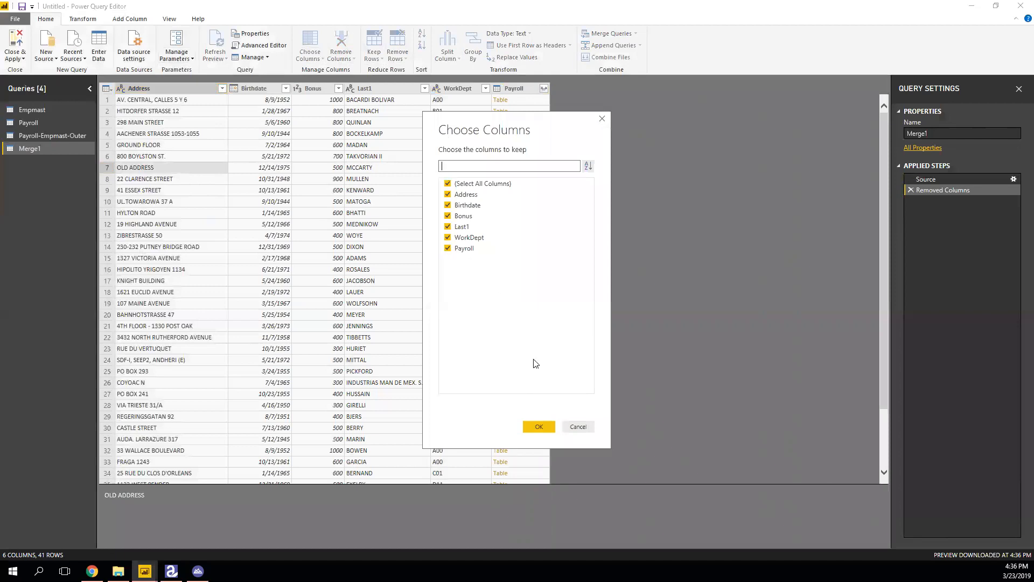
left_click(579, 428)
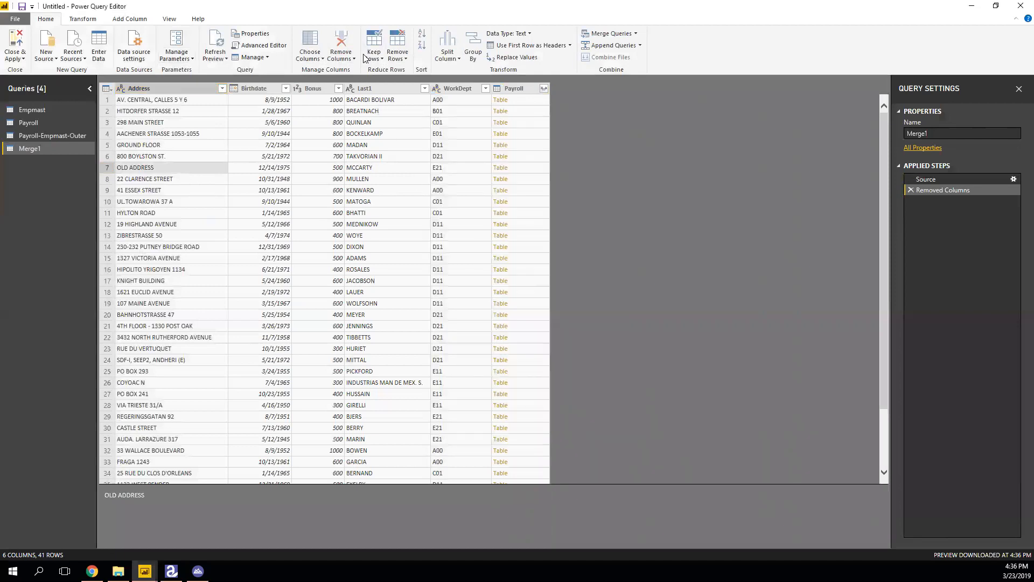
left_click(259, 58)
left_click(259, 58)
left_click(544, 89)
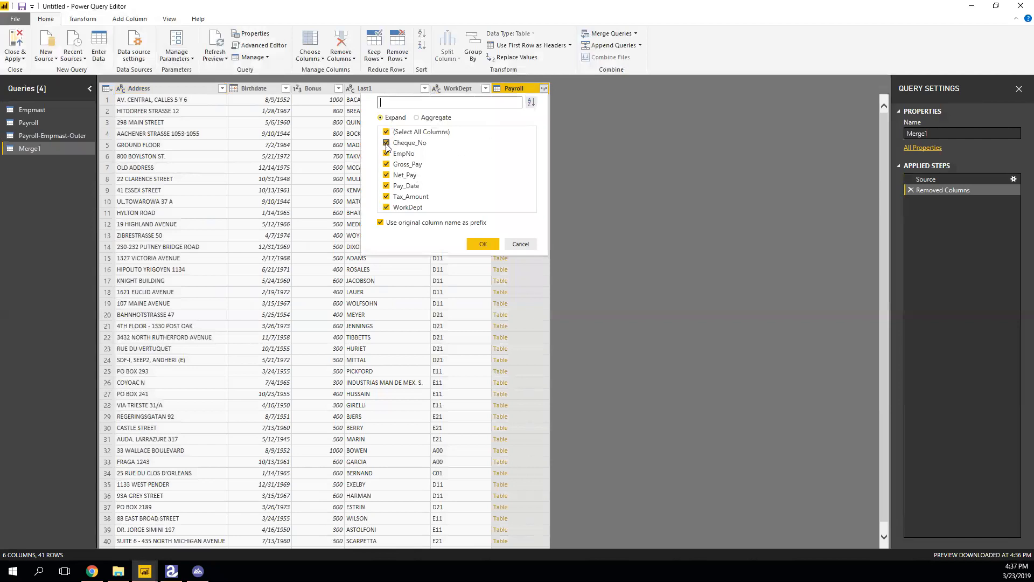
left_click(386, 132)
left_click(425, 119)
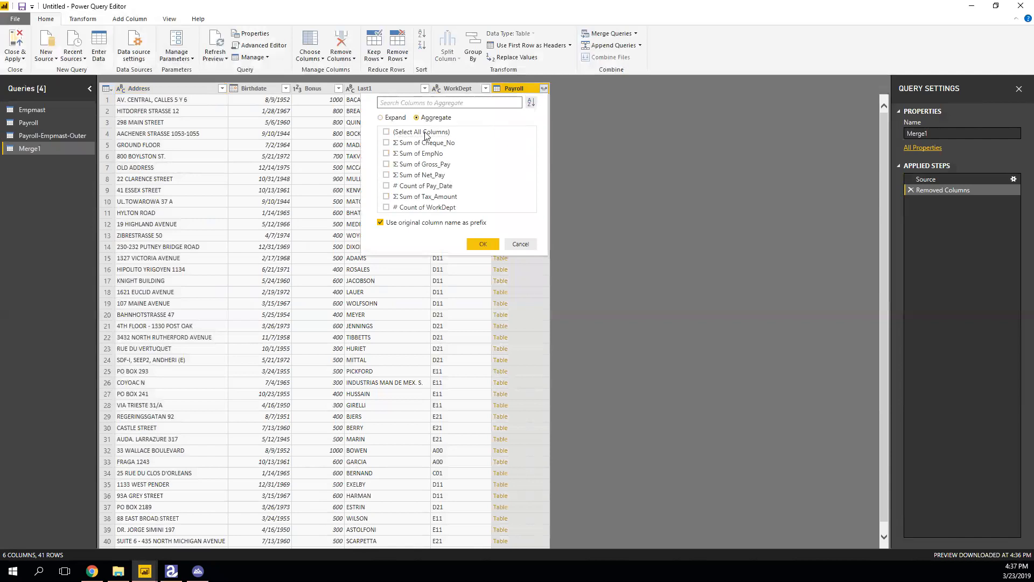
left_click(390, 164)
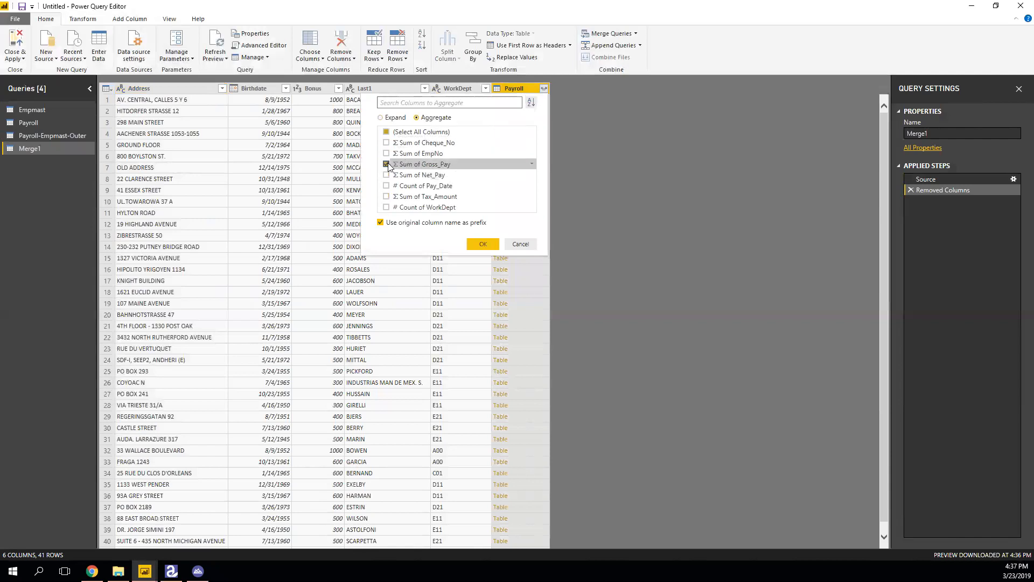
left_click(482, 244)
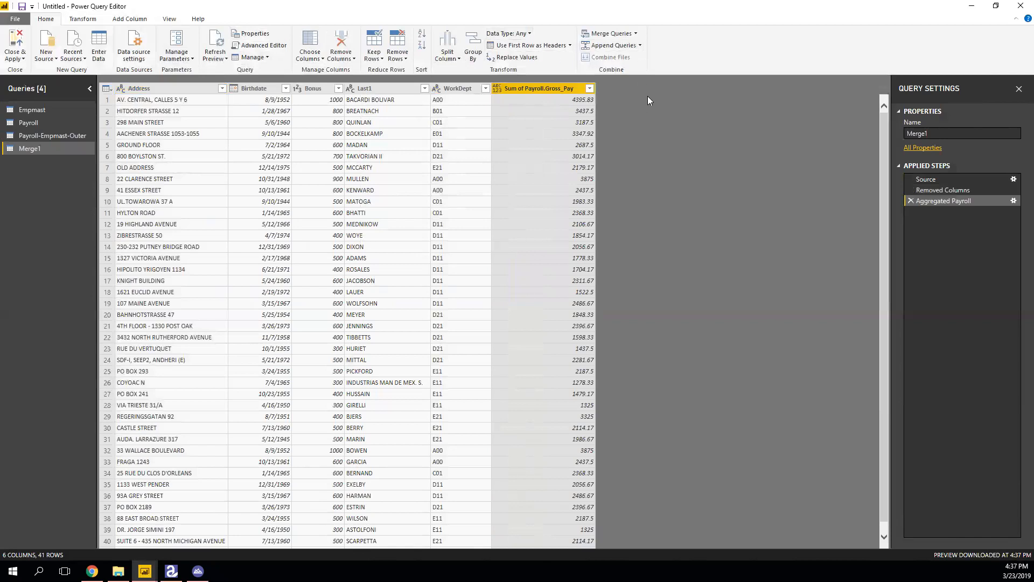
Rename the Merge1 query to Empmast-Payroll.
right_click(571, 88)
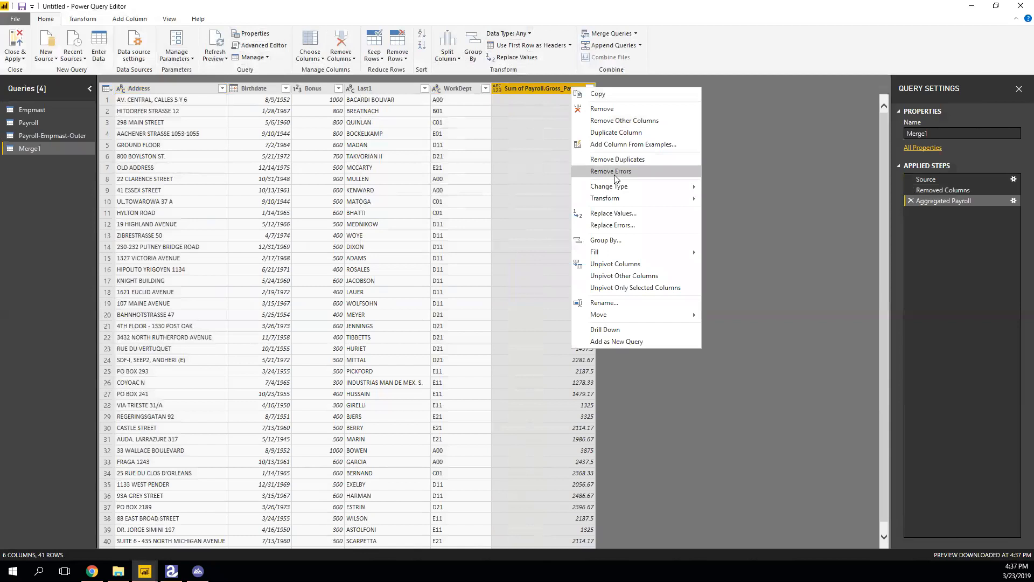
left_click(644, 145)
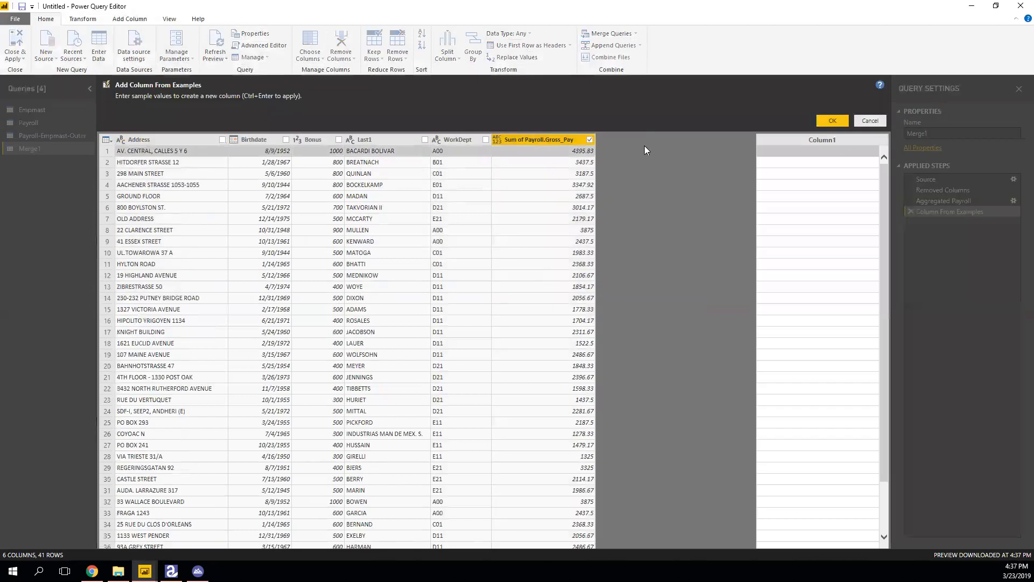
left_click(869, 121)
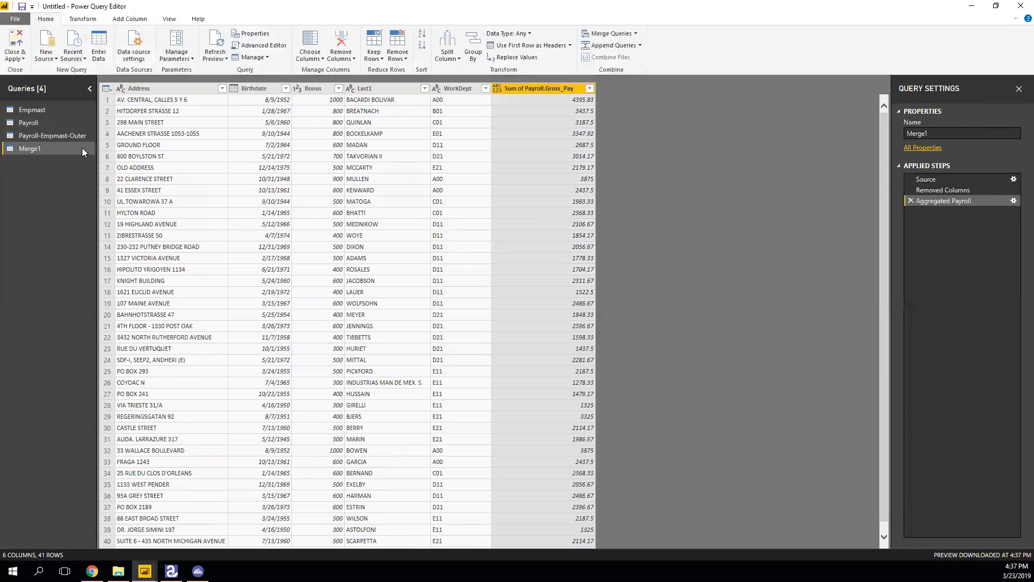
right_click(38, 150)
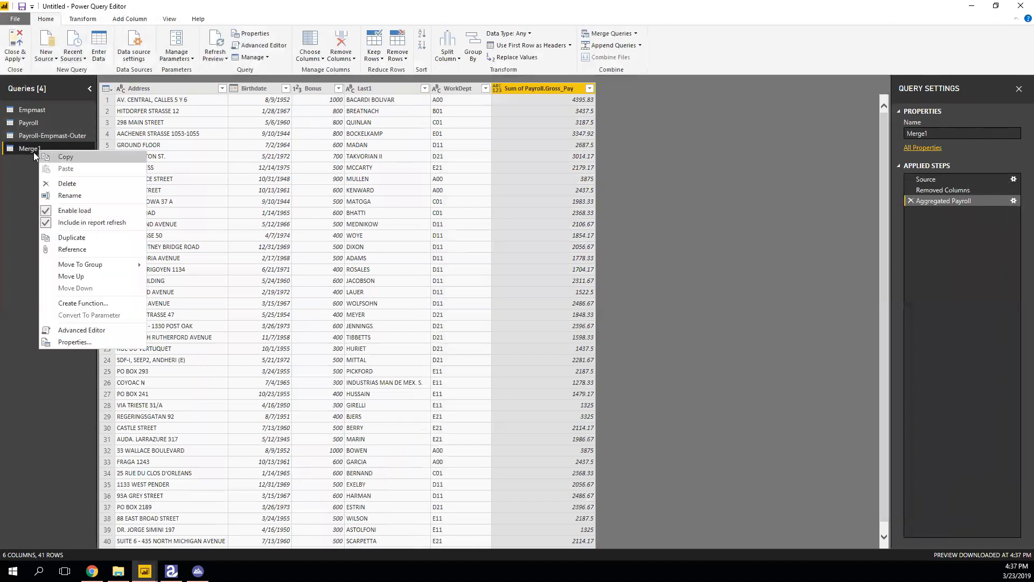
left_click(69, 196)
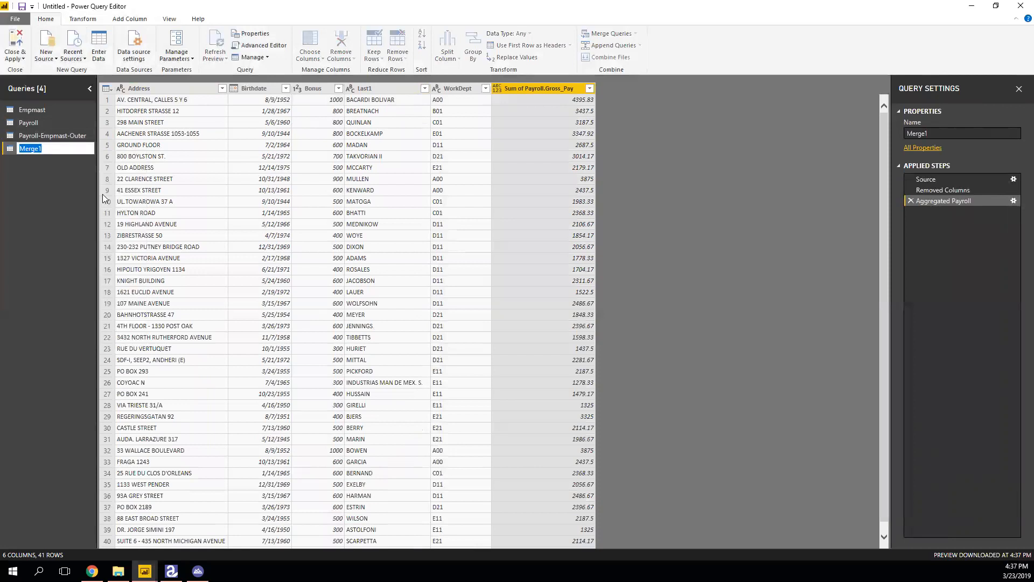
type("e")
key("Delete")
type("E")
key("Return")
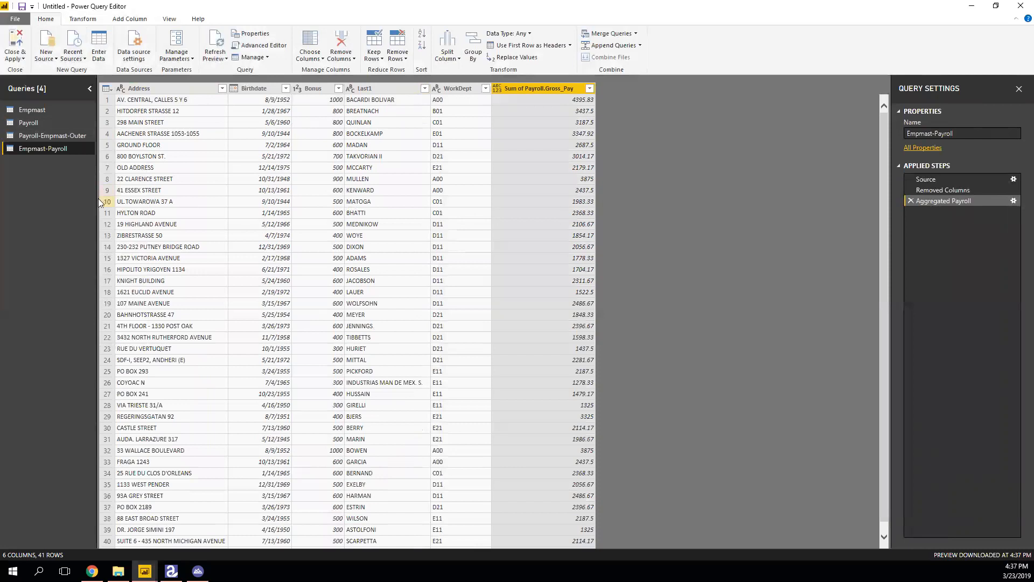
Load the query changes and show the Empmast-Payroll fields in Report view.
left_click(14, 44)
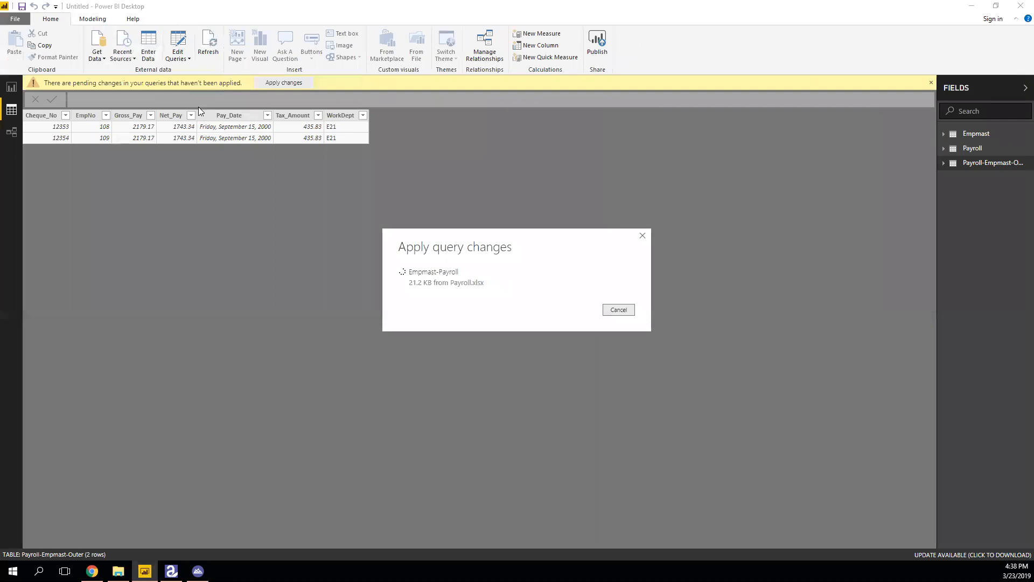
left_click(978, 150)
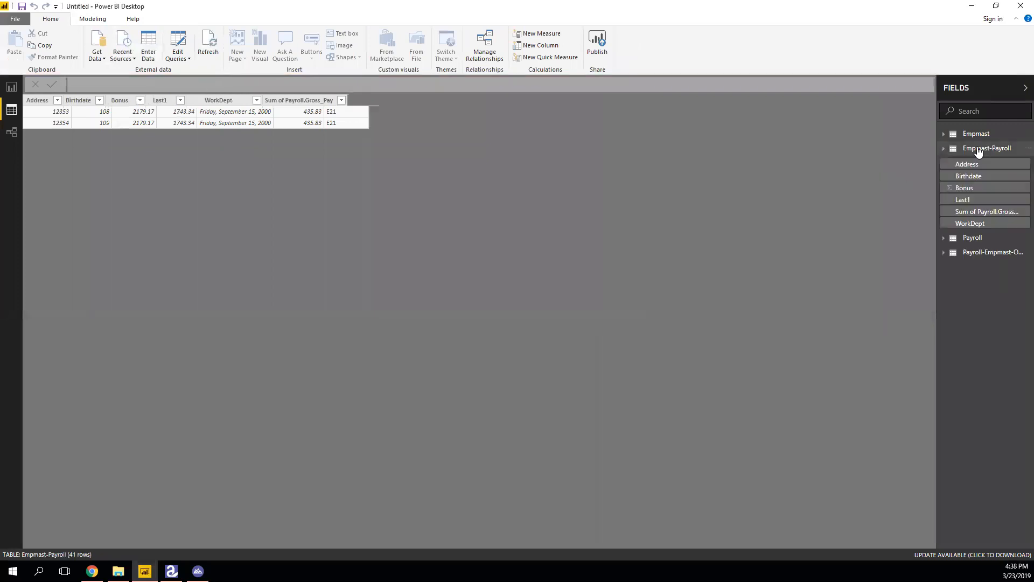
left_click(11, 87)
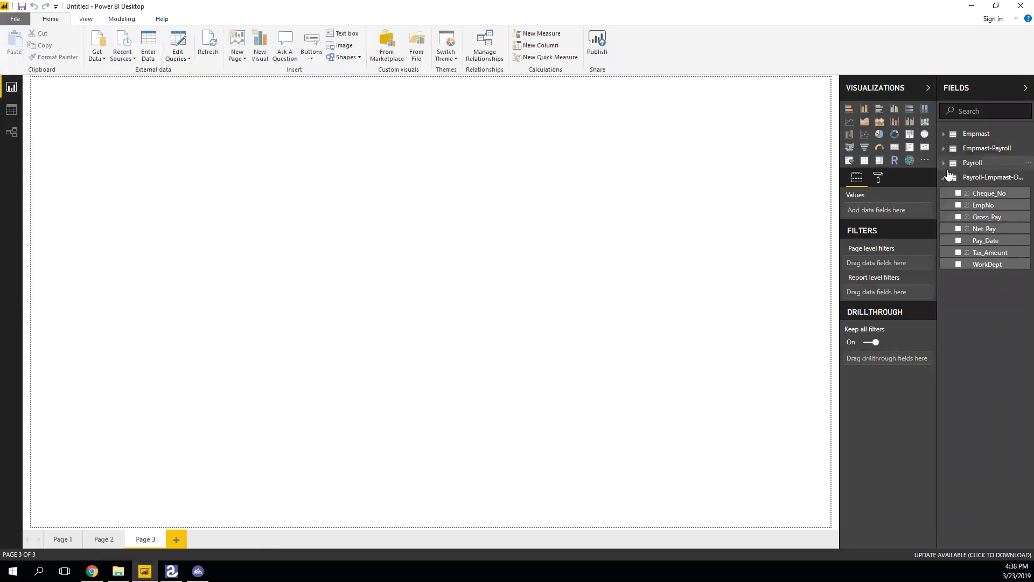
left_click(946, 176)
left_click(945, 150)
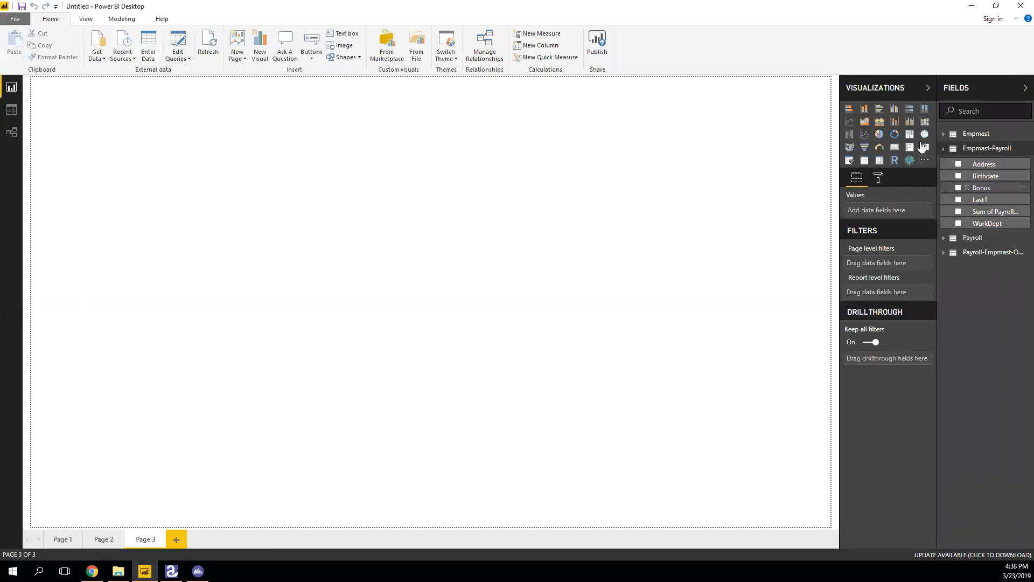
Add a treemap grouped by WorkDept with Sum of Payroll.Gross_Pay as its values.
left_click(909, 133)
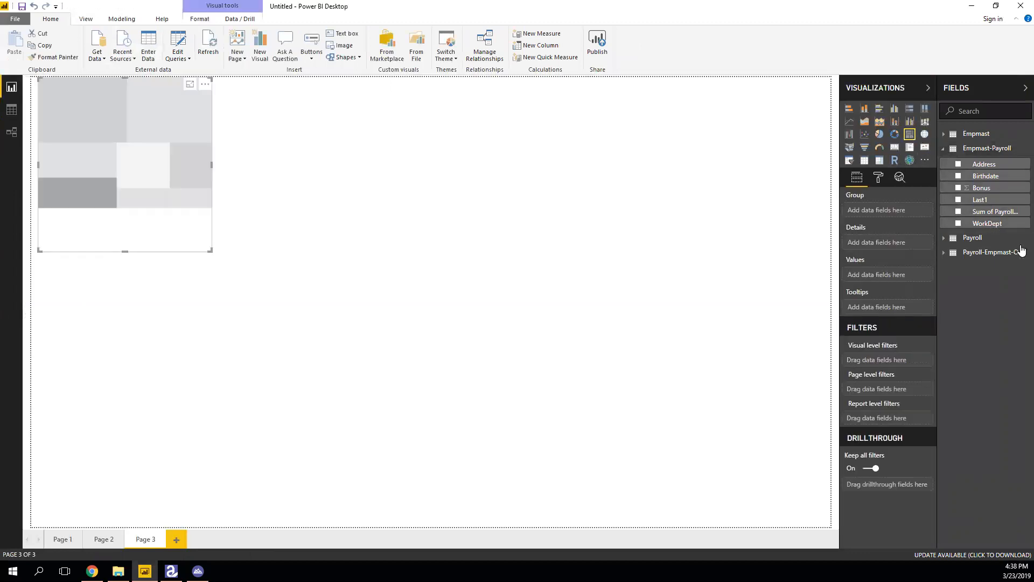
left_click_drag(987, 223, 875, 211)
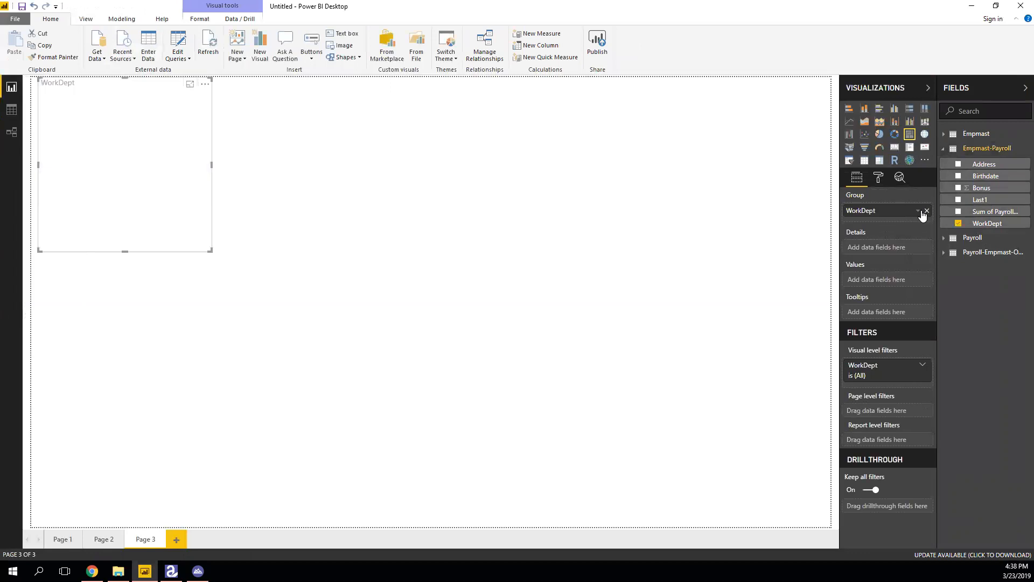
left_click_drag(991, 212, 914, 290)
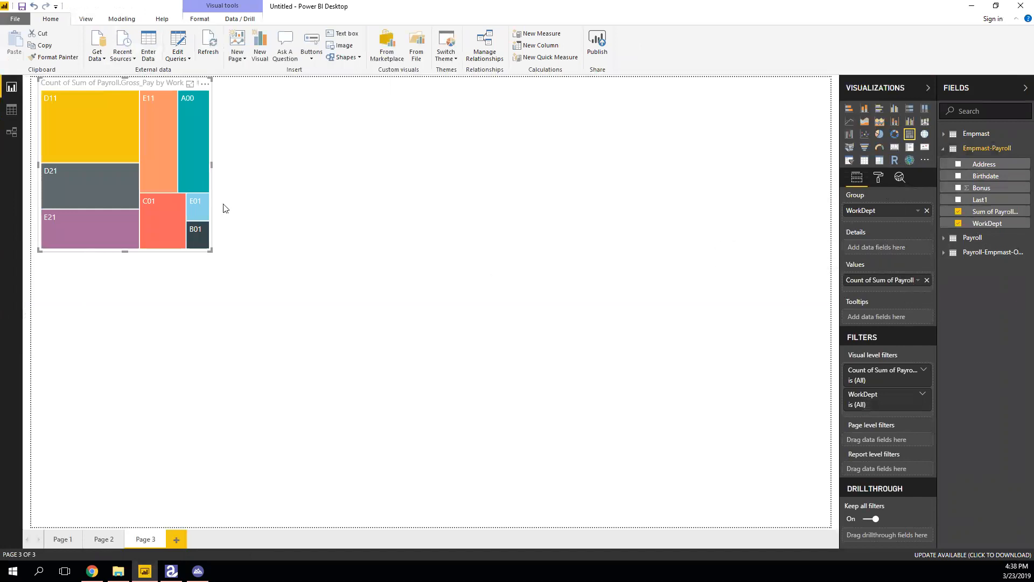
left_click(918, 280)
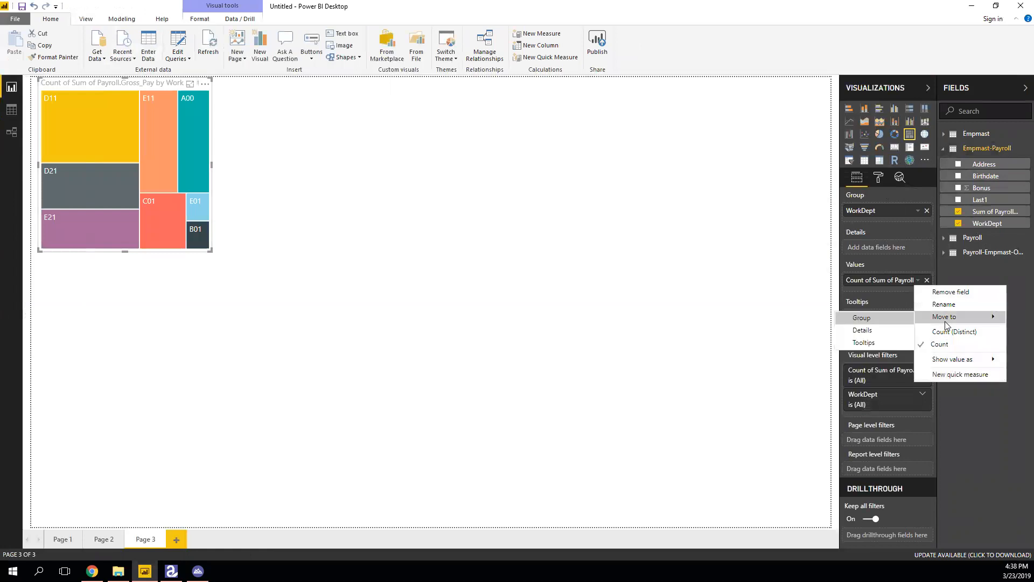
left_click(635, 283)
left_click(635, 283)
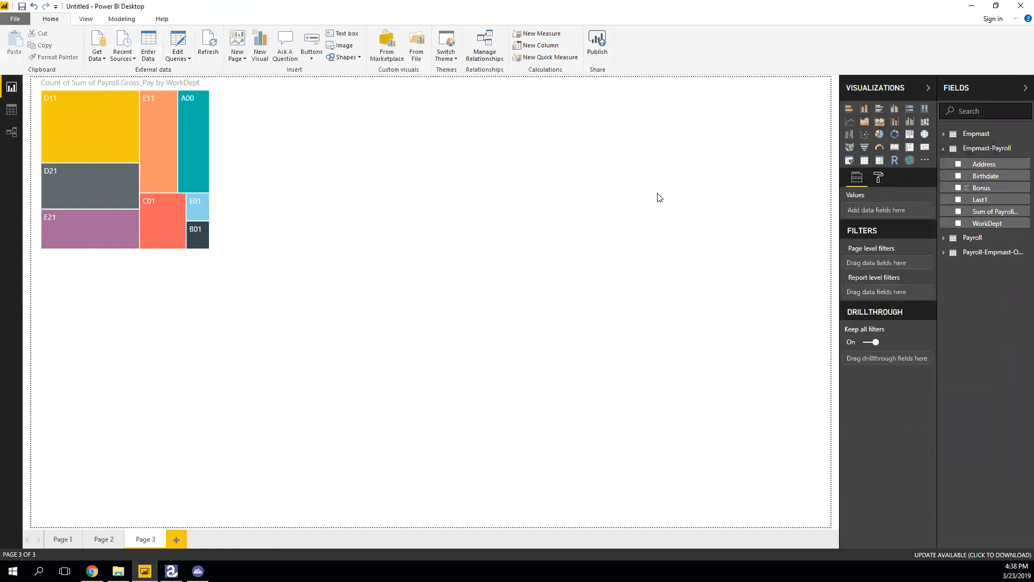